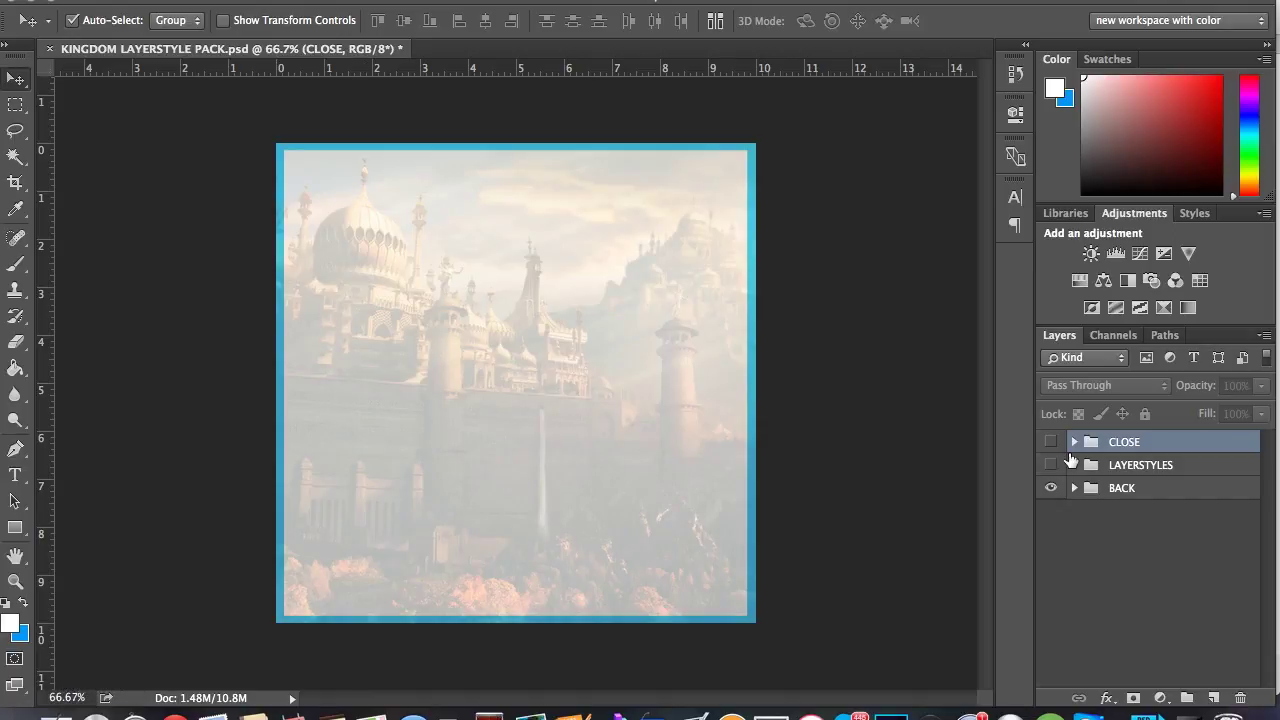
Step: Show the CLOSE group to reveal the blue KINGDOM title strip, then bring Finder forward
{"action": "left_click", "coordinate": [1050, 441]}
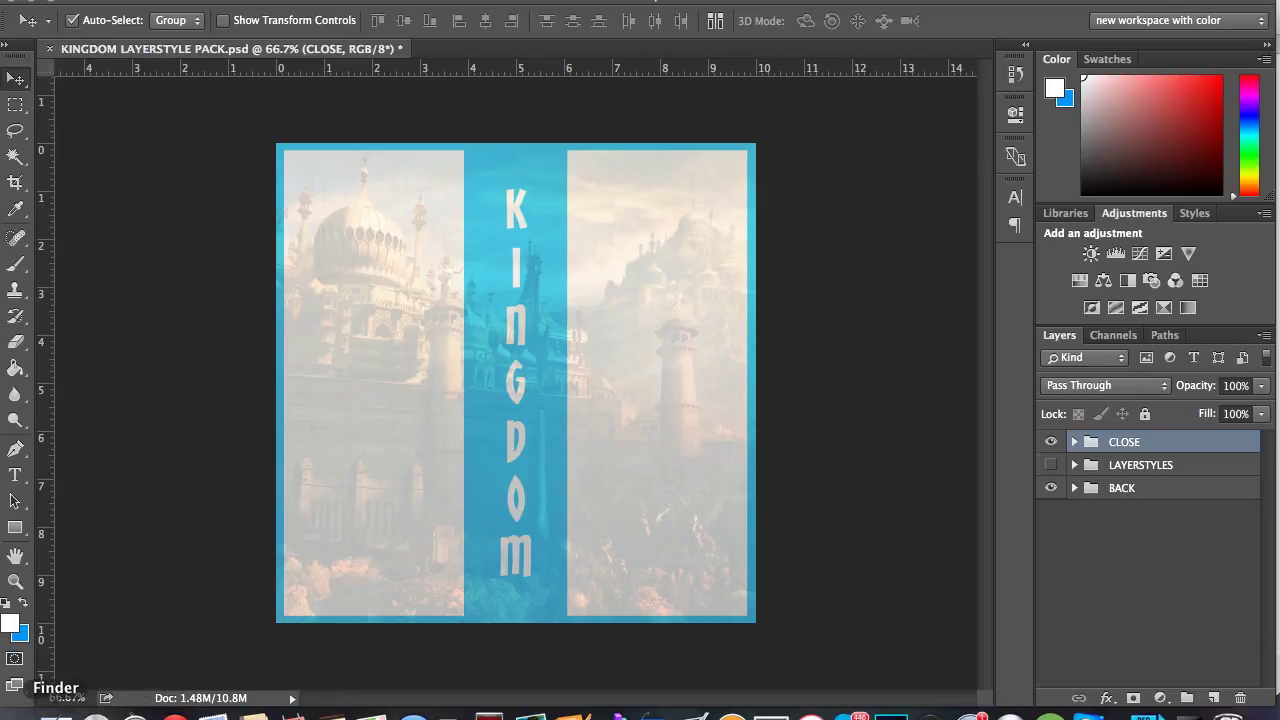
{"action": "left_click", "coordinate": [57, 712]}
Step: Search Finder for 'shappy' and open shappy daytage tn.jpg
{"action": "key", "text": "super+f"}
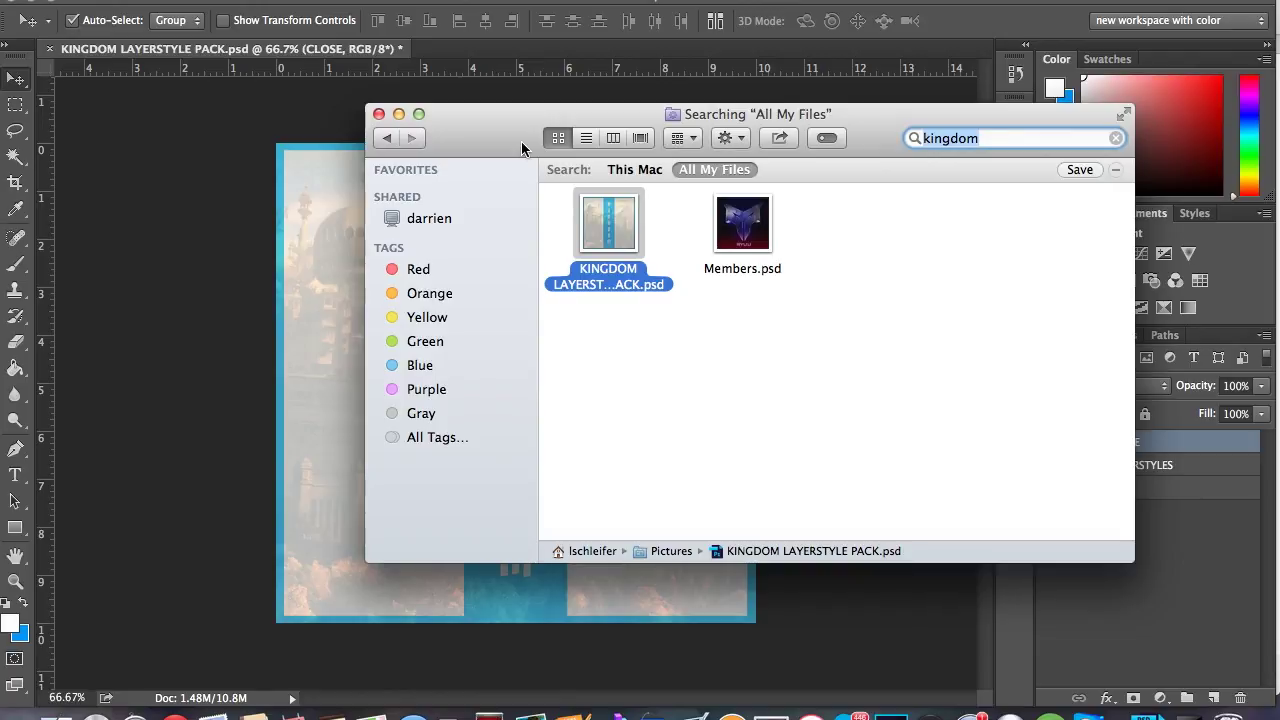
{"action": "type", "text": "shappy"}
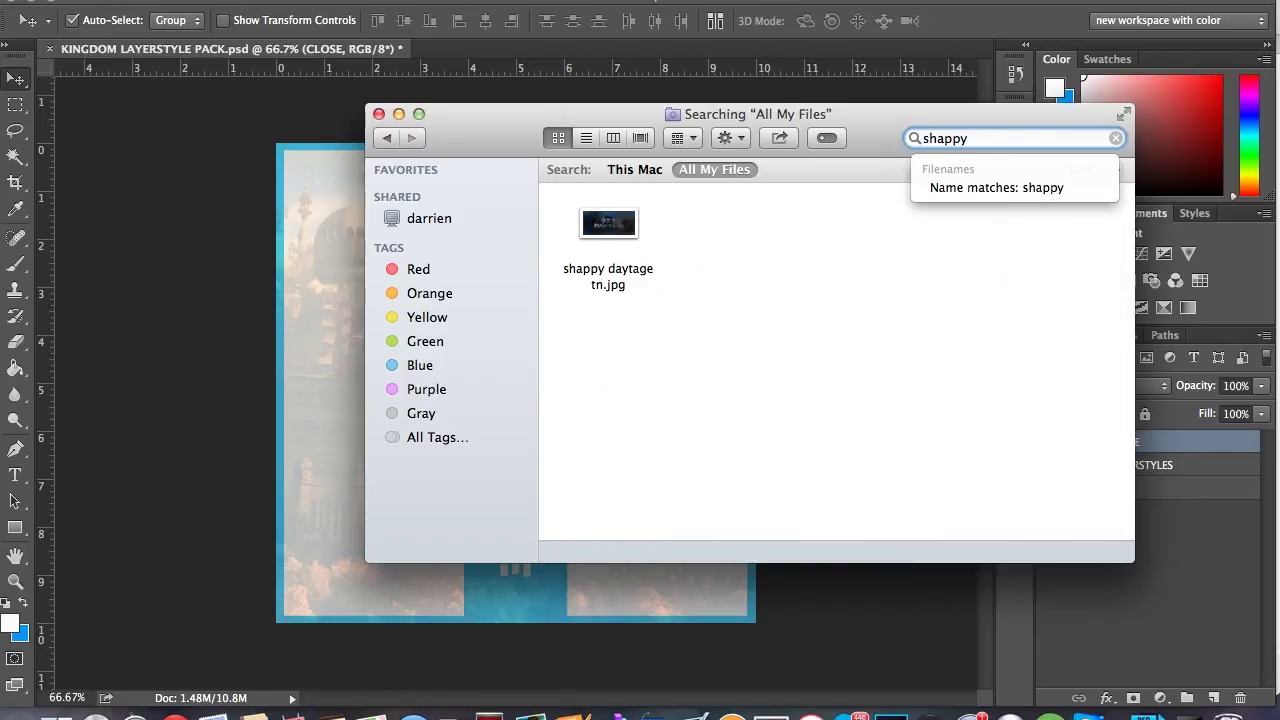
{"action": "double_click", "coordinate": [585, 234]}
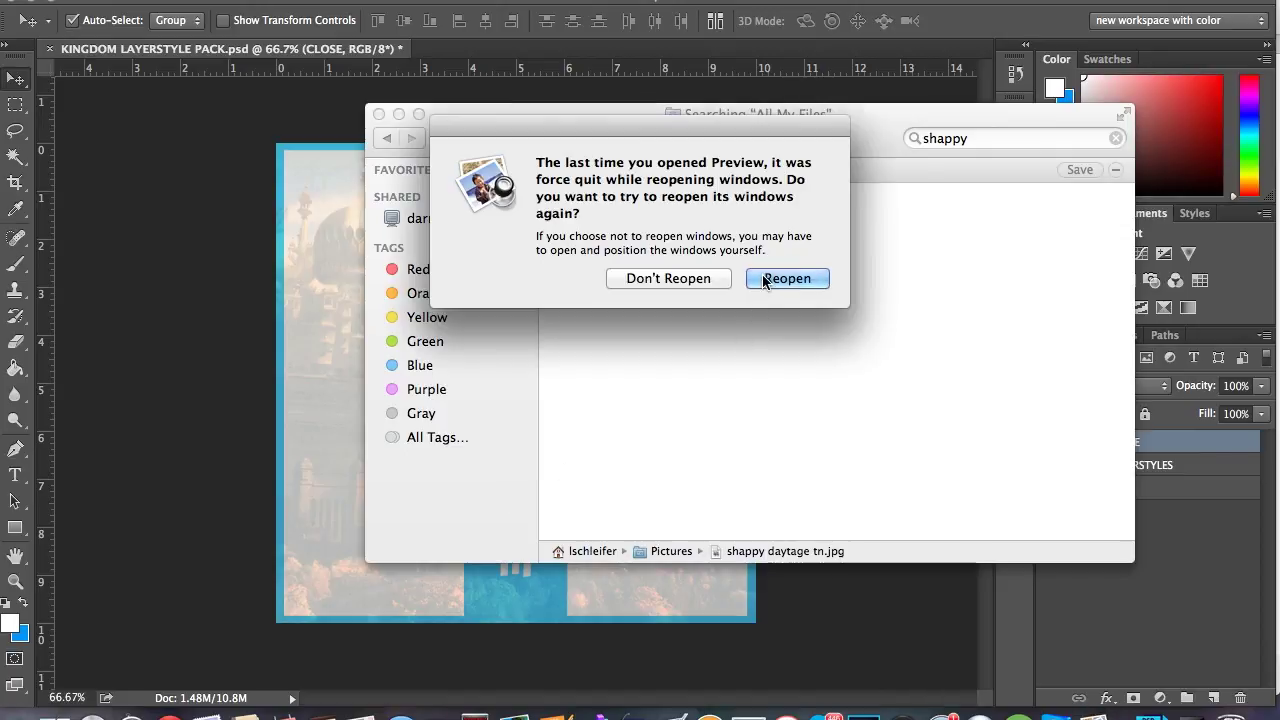
Step: Reopen Preview's windows, view the FFA DAYTAGE image, then close it and return to Photoshop
{"action": "left_click", "coordinate": [762, 274]}
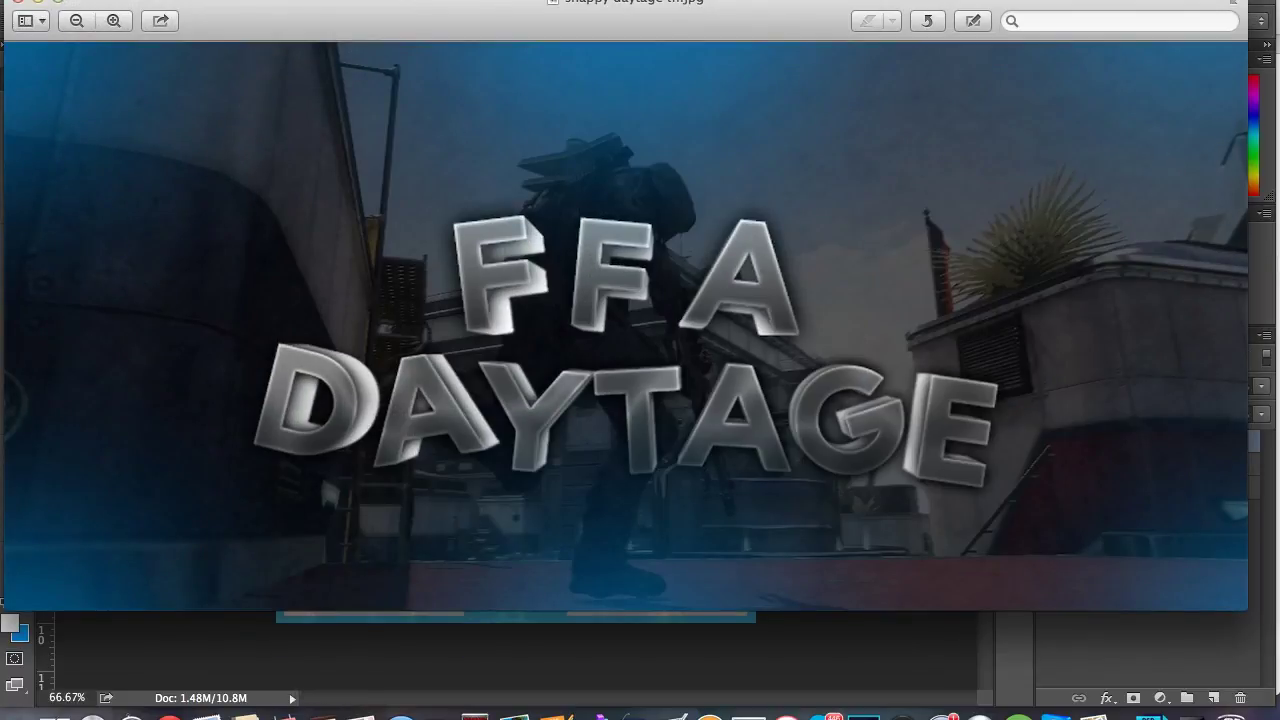
{"action": "left_click_drag", "start_coordinate": [97, 1], "coordinate": [126, 15]}
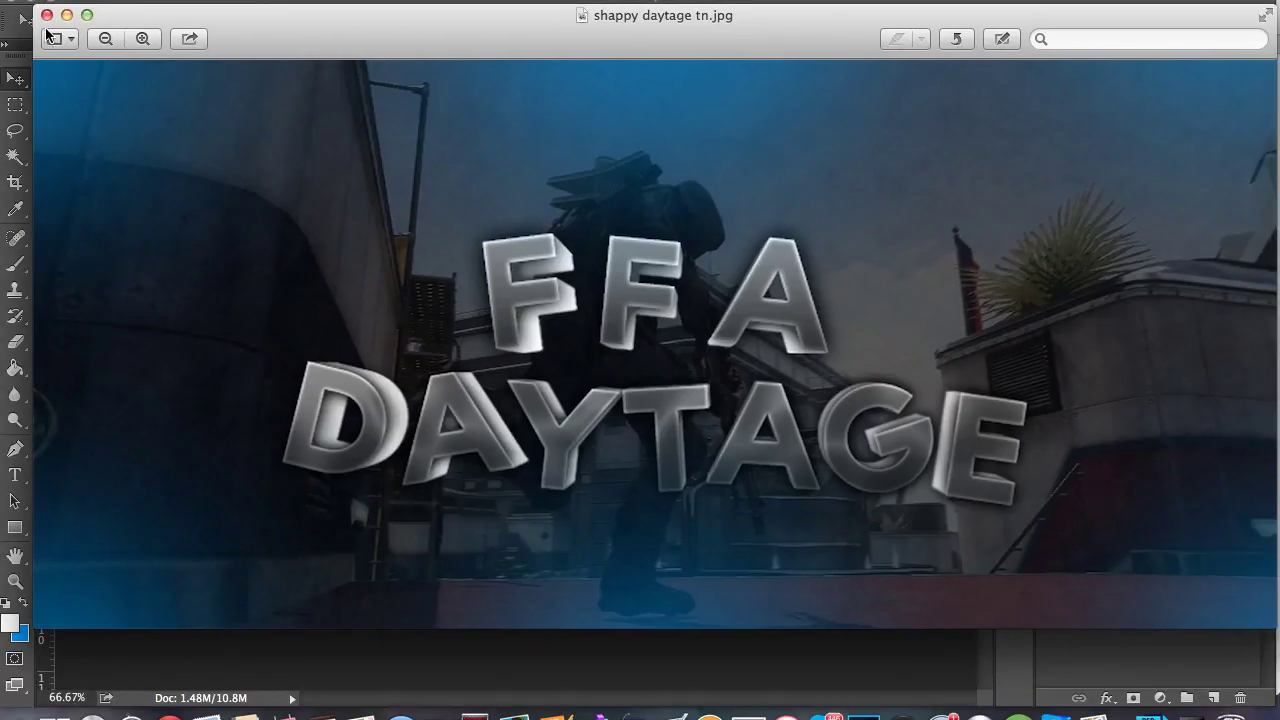
{"action": "left_click", "coordinate": [46, 14]}
{"action": "left_click", "coordinate": [22, 105]}
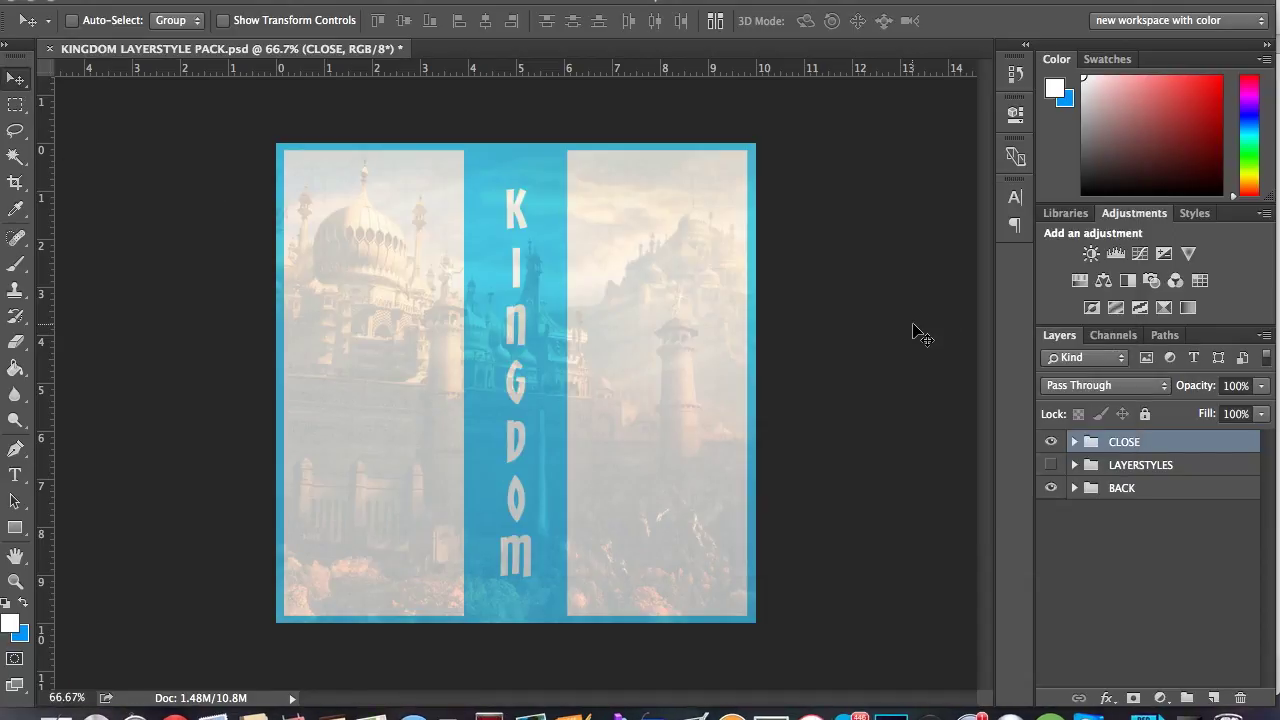
Step: Create a new black Untitled-1 document, then return to the KINGDOM LAYERSTYLE PACK tab
{"action": "key", "text": "super+n"}
{"action": "left_click", "coordinate": [912, 135]}
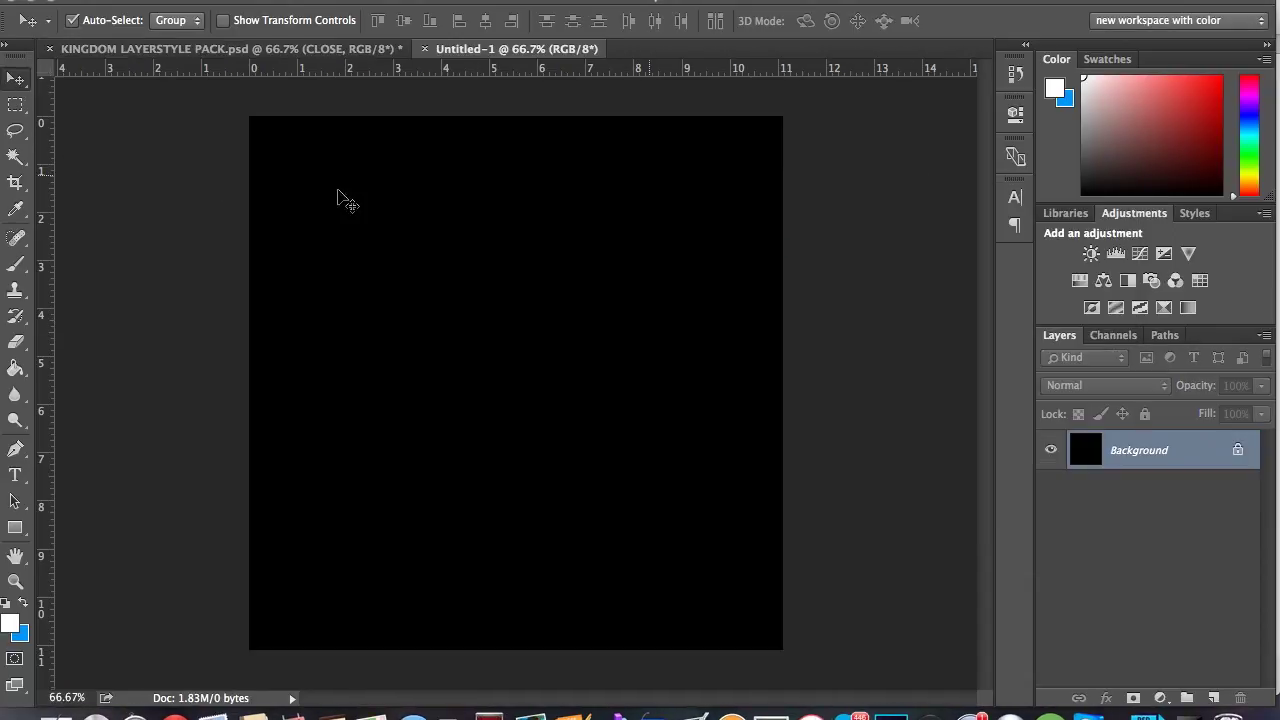
{"action": "left_click", "coordinate": [1213, 700]}
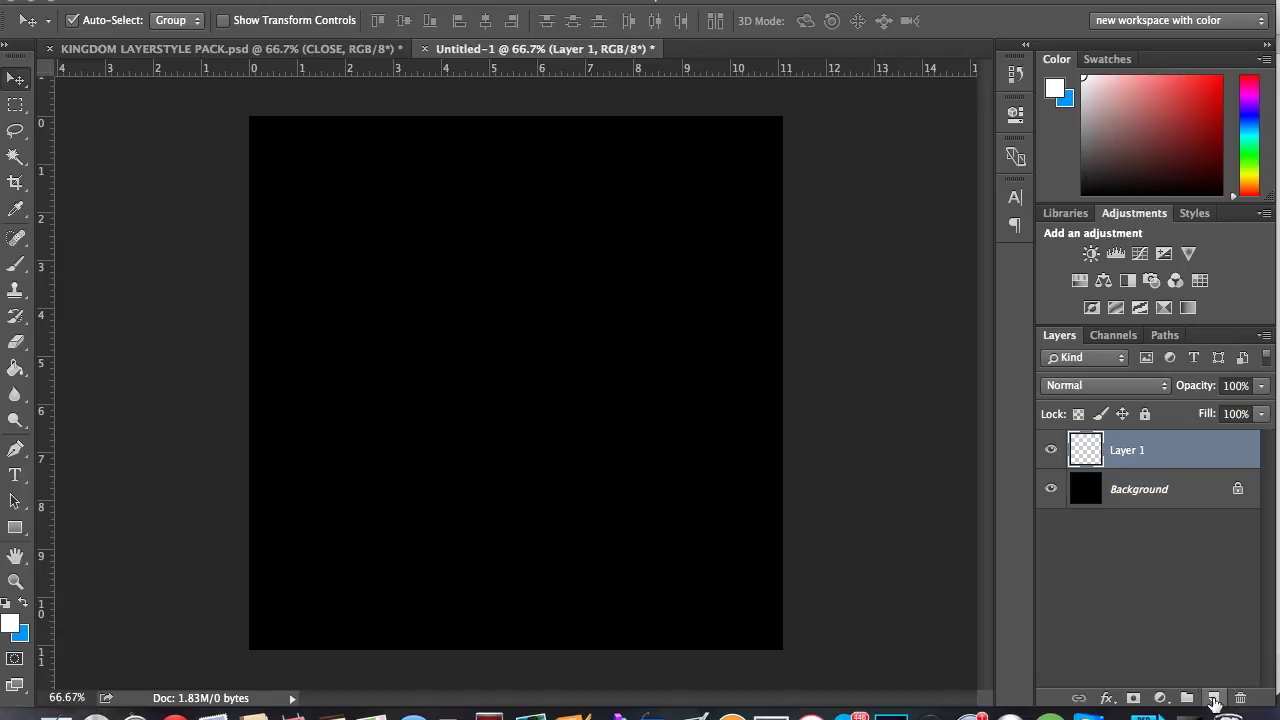
{"action": "key", "text": "super+z"}
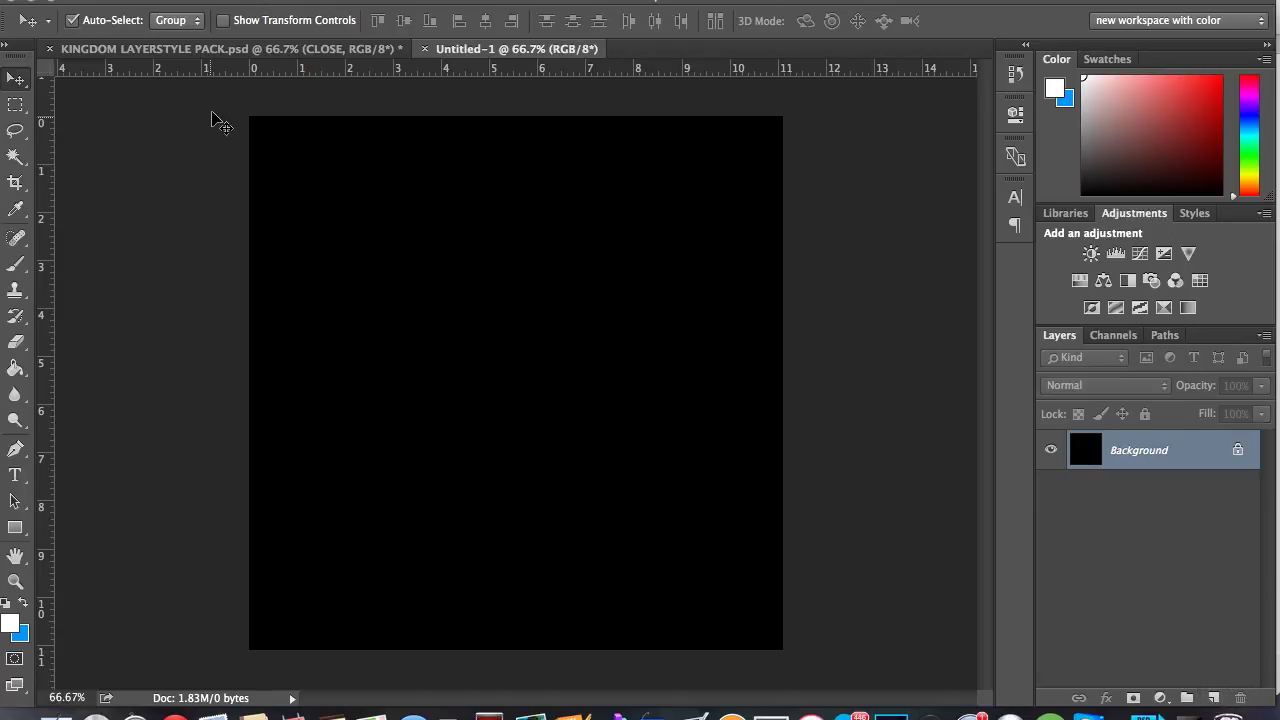
{"action": "left_click", "coordinate": [212, 52]}
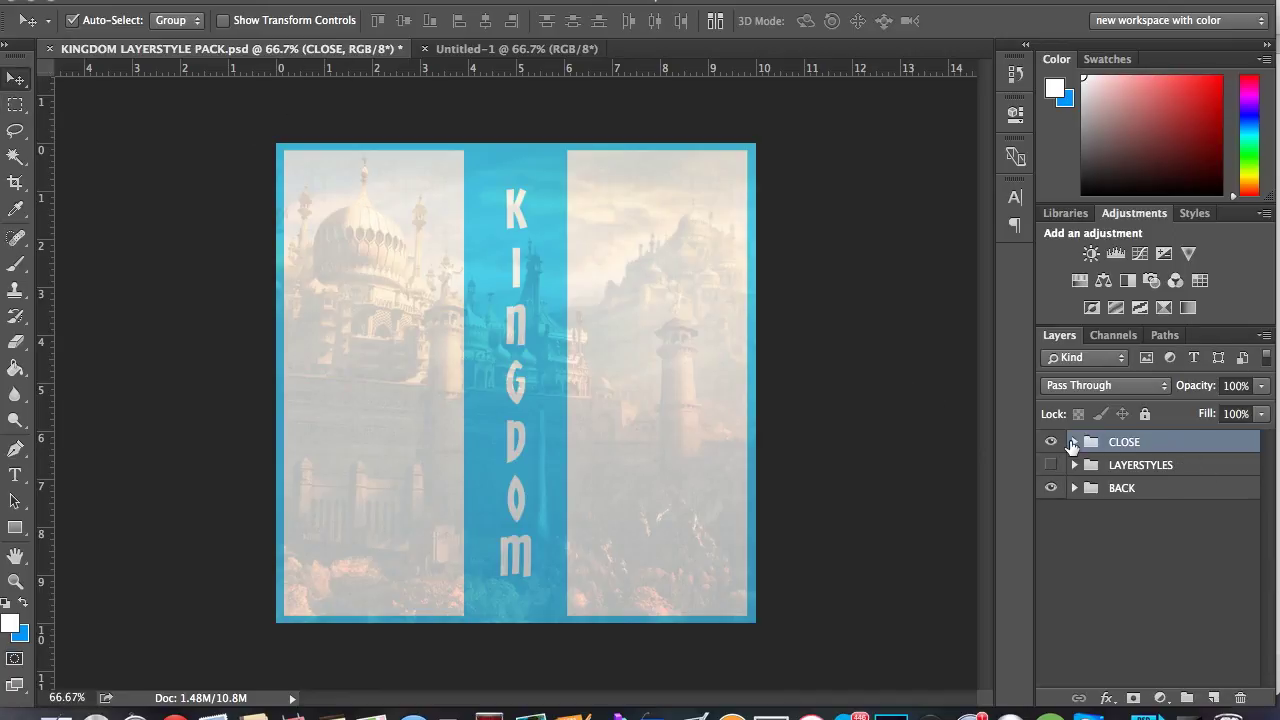
Step: Hide the CLOSE strip, show the LAYERSTYLES KINGDOM effects and expand that group
{"action": "left_click", "coordinate": [1053, 463]}
{"action": "left_click", "coordinate": [1050, 441]}
{"action": "left_click", "coordinate": [1051, 464]}
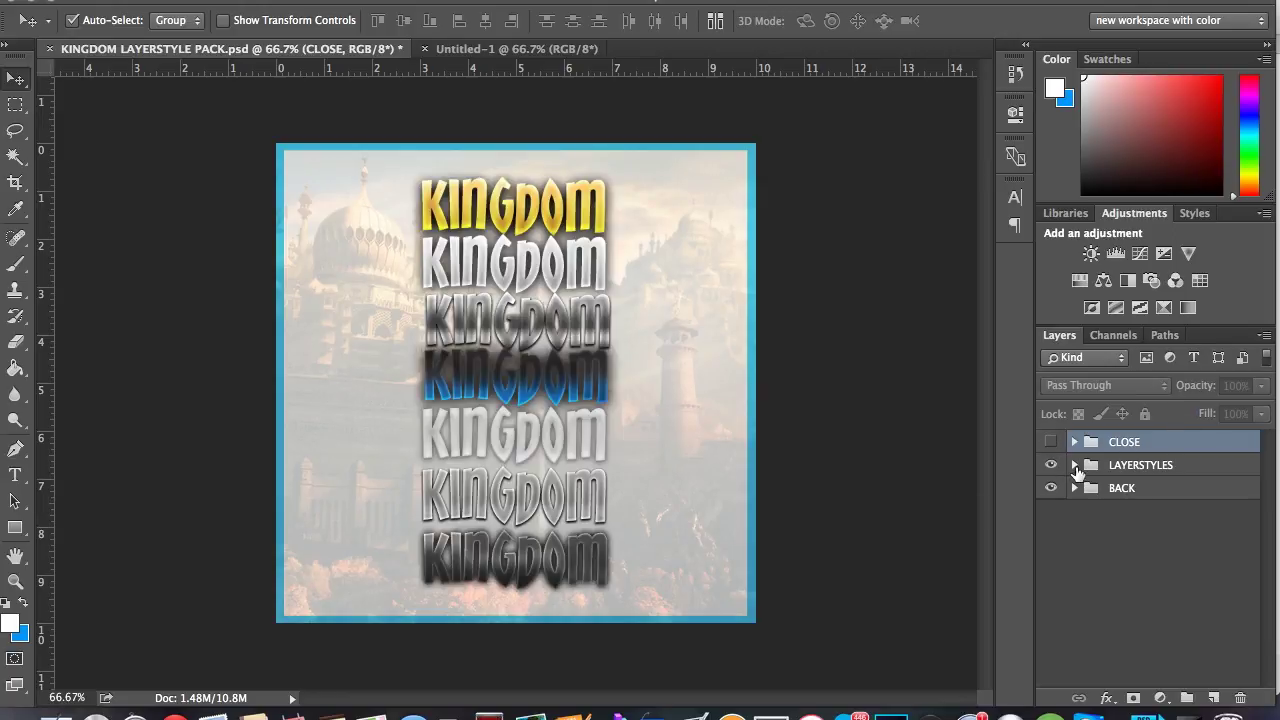
{"action": "left_click", "coordinate": [1074, 465]}
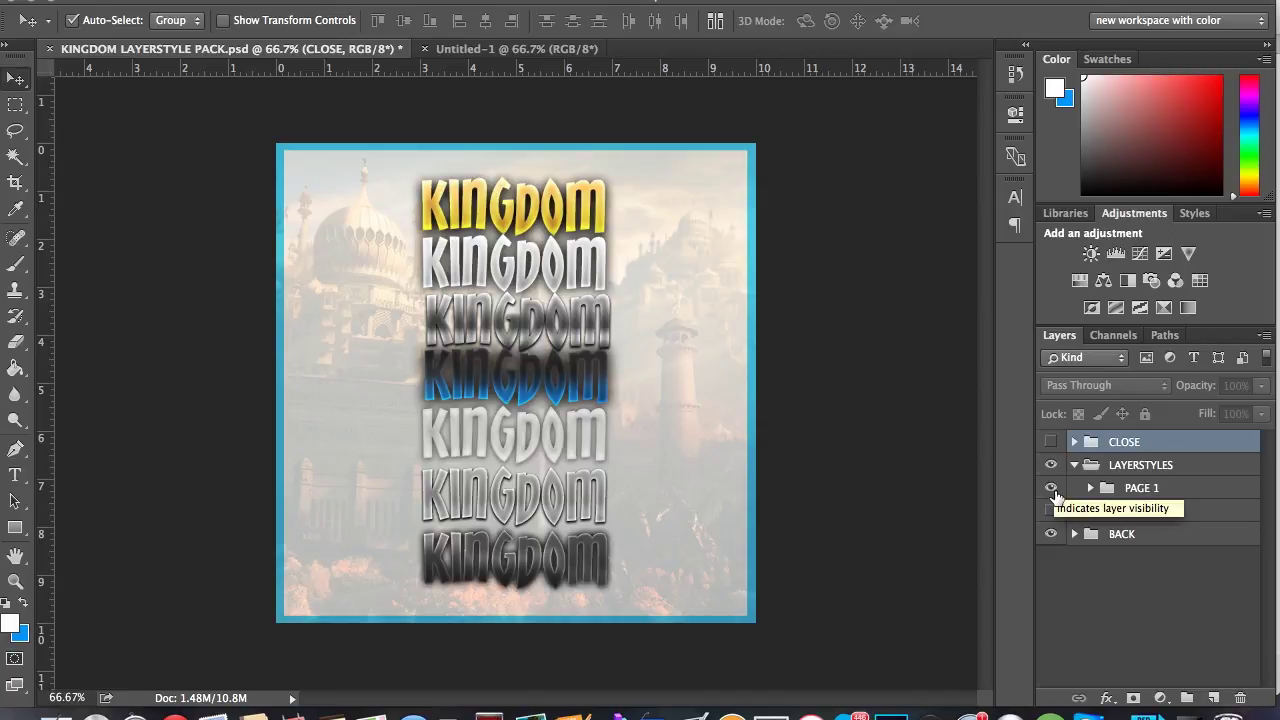
Step: Preview the PAGE 1 and PAGE 2 KINGDOM effects in turn, leave both hidden, and return to Untitled-1
{"action": "left_click", "coordinate": [1051, 489]}
{"action": "left_click", "coordinate": [1051, 511]}
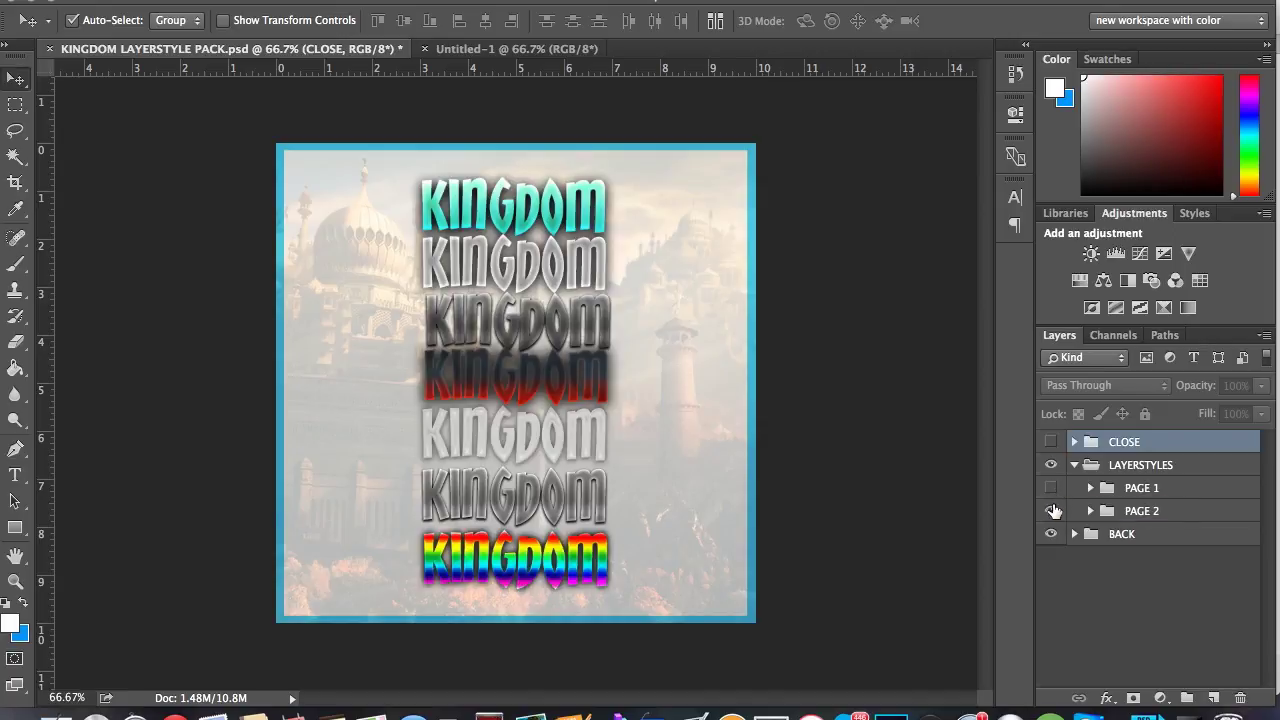
{"action": "left_click", "coordinate": [1051, 511]}
{"action": "left_click", "coordinate": [1051, 488]}
{"action": "left_click", "coordinate": [1051, 488]}
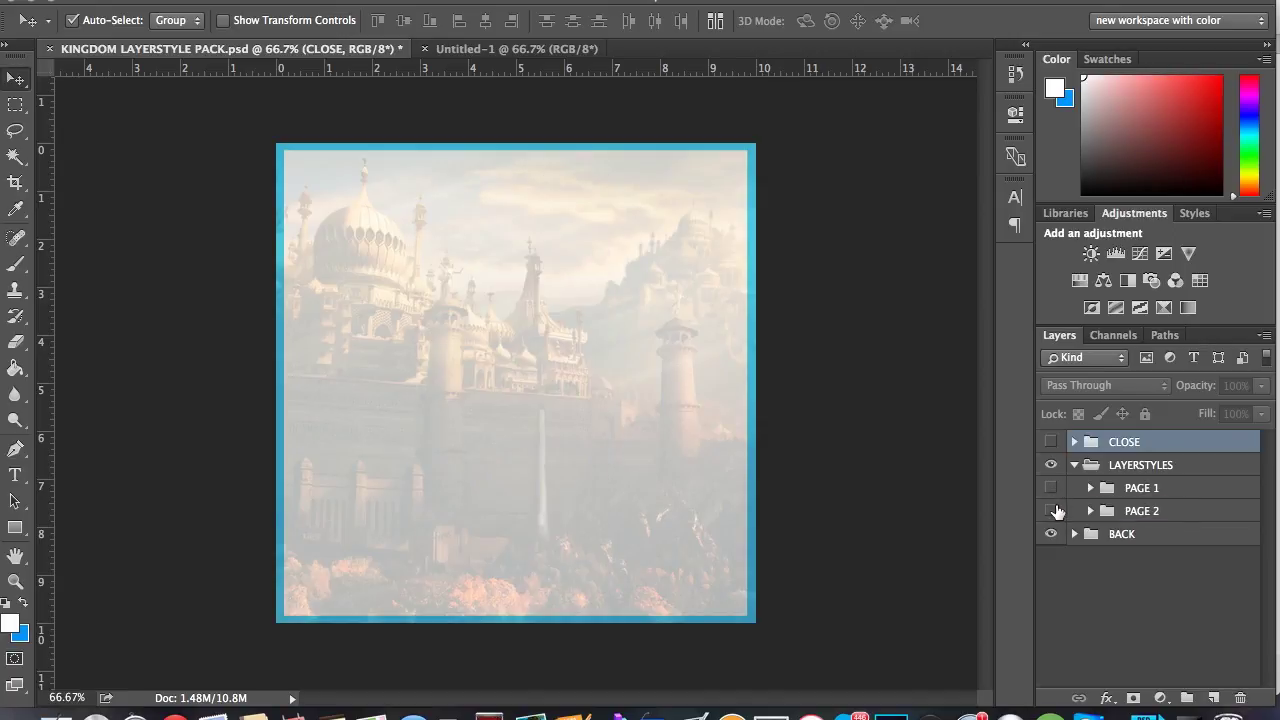
{"action": "left_click", "coordinate": [1051, 511]}
{"action": "left_click", "coordinate": [1051, 511]}
{"action": "left_click", "coordinate": [452, 55]}
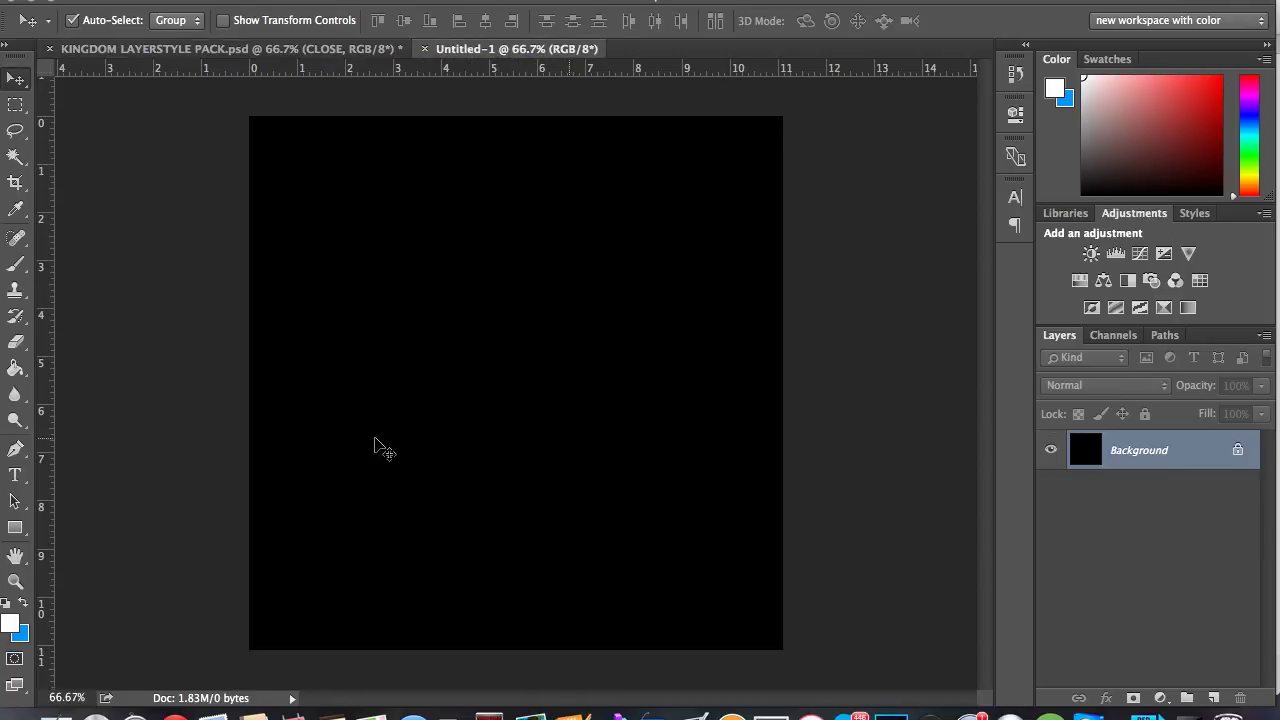
Step: Start a text layer on the canvas and try TYPOGRAPH PRO SemiBold and Bold Extended fonts
{"action": "left_click", "coordinate": [18, 475]}
{"action": "left_click", "coordinate": [433, 406]}
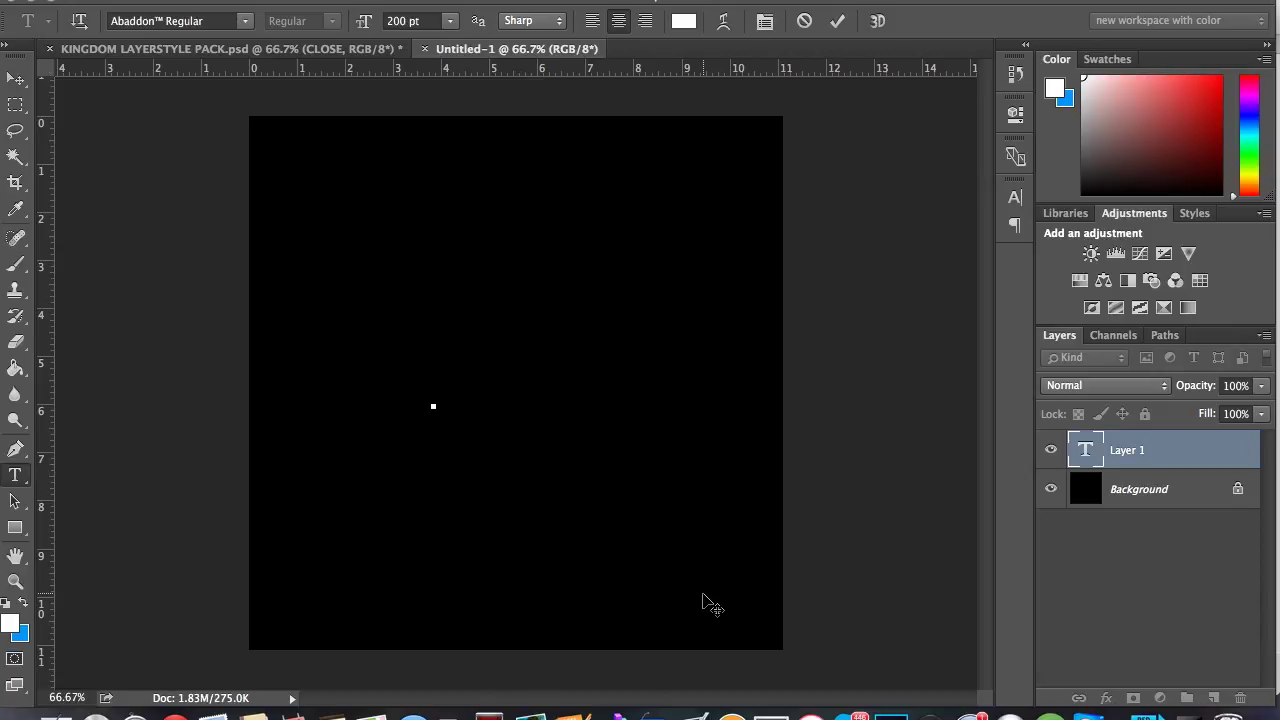
{"action": "left_click", "coordinate": [255, 22]}
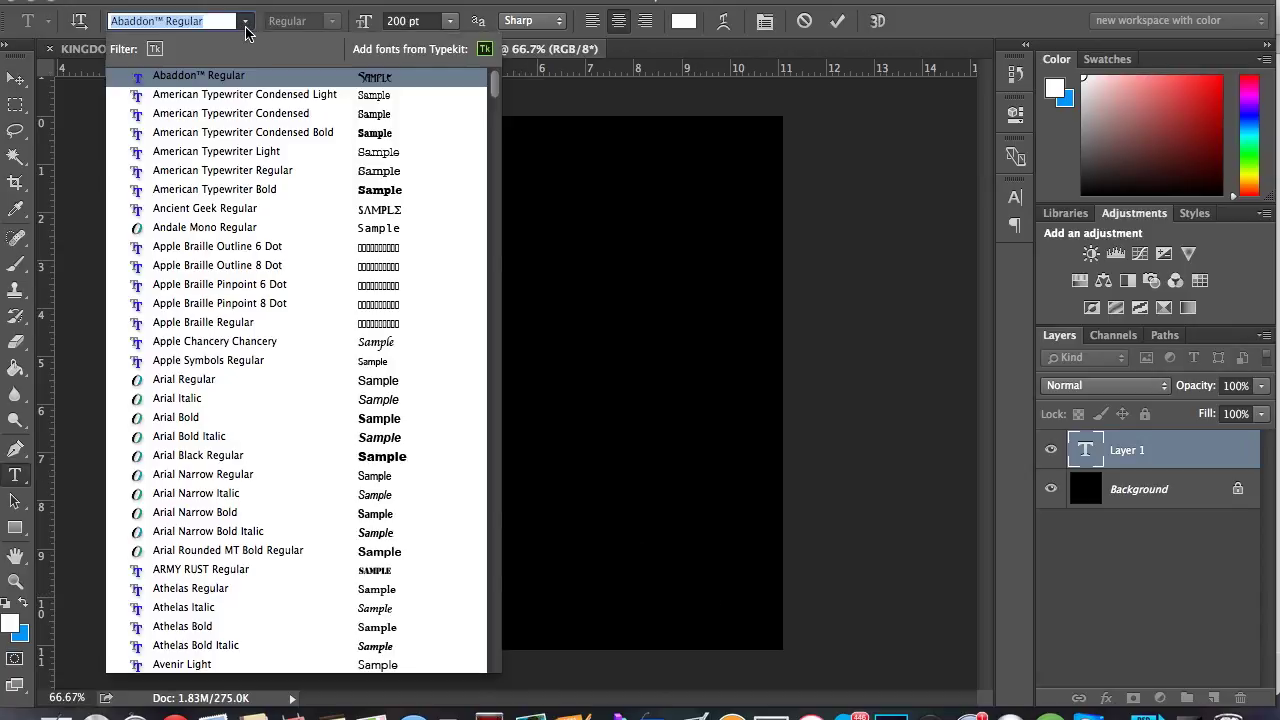
{"action": "type", "text": "ty"}
{"action": "left_click", "coordinate": [349, 276]}
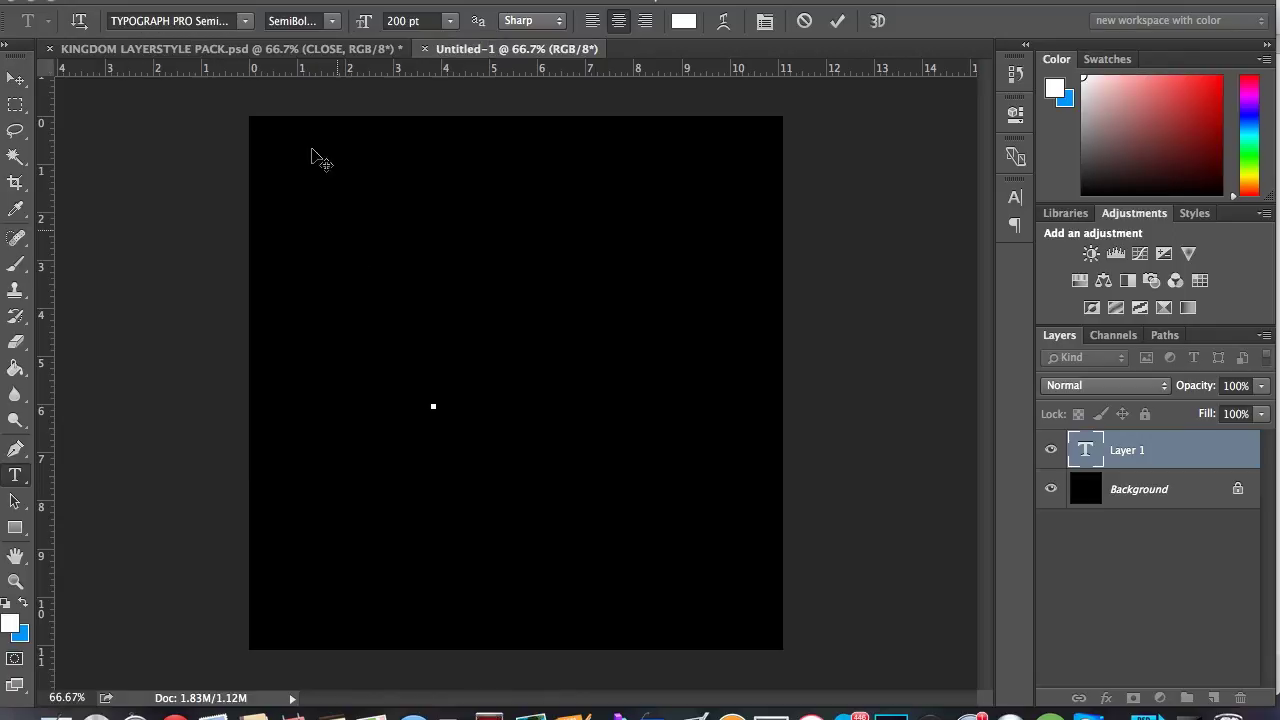
{"action": "left_click", "coordinate": [245, 21]}
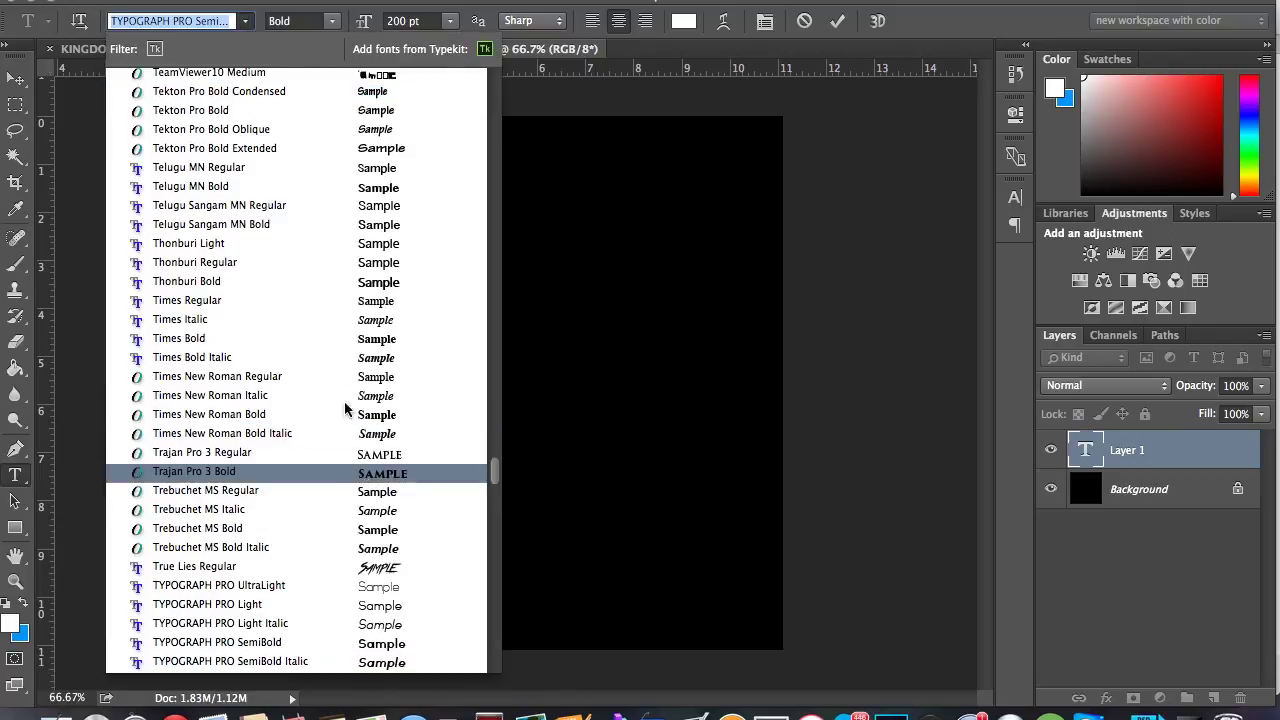
{"action": "left_click", "coordinate": [300, 129]}
{"action": "left_click", "coordinate": [310, 14]}
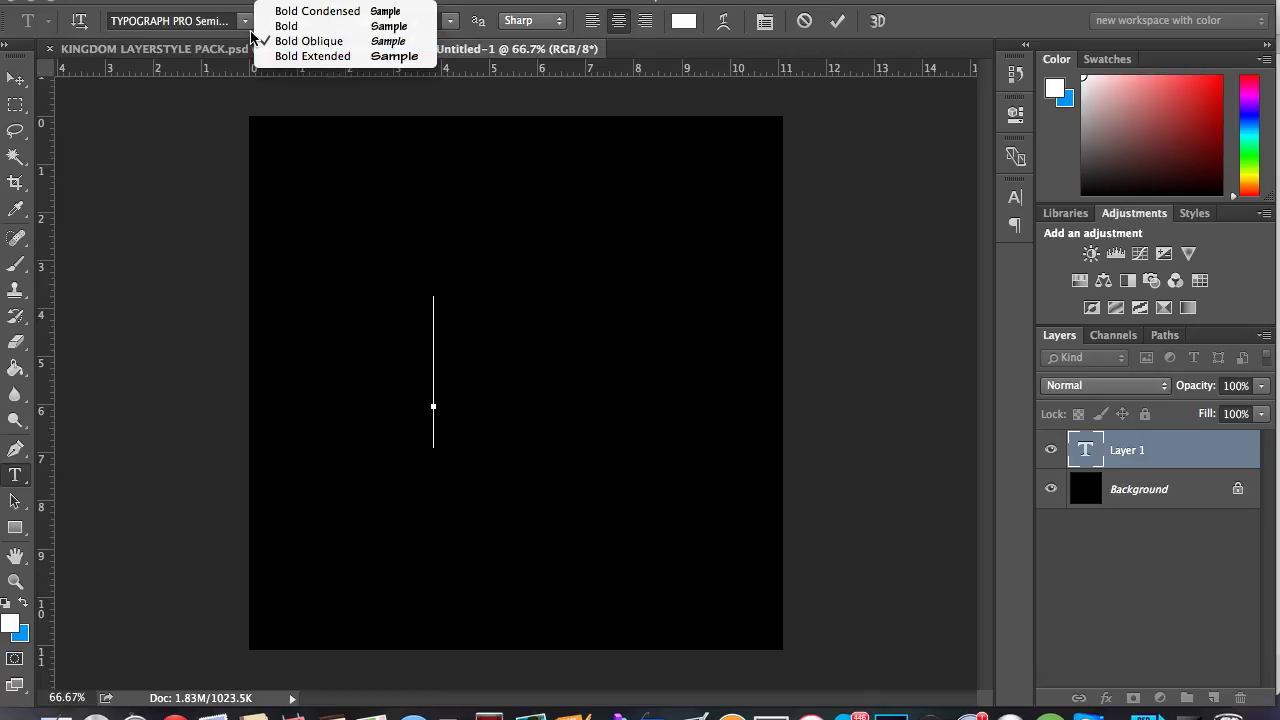
{"action": "left_click", "coordinate": [300, 56]}
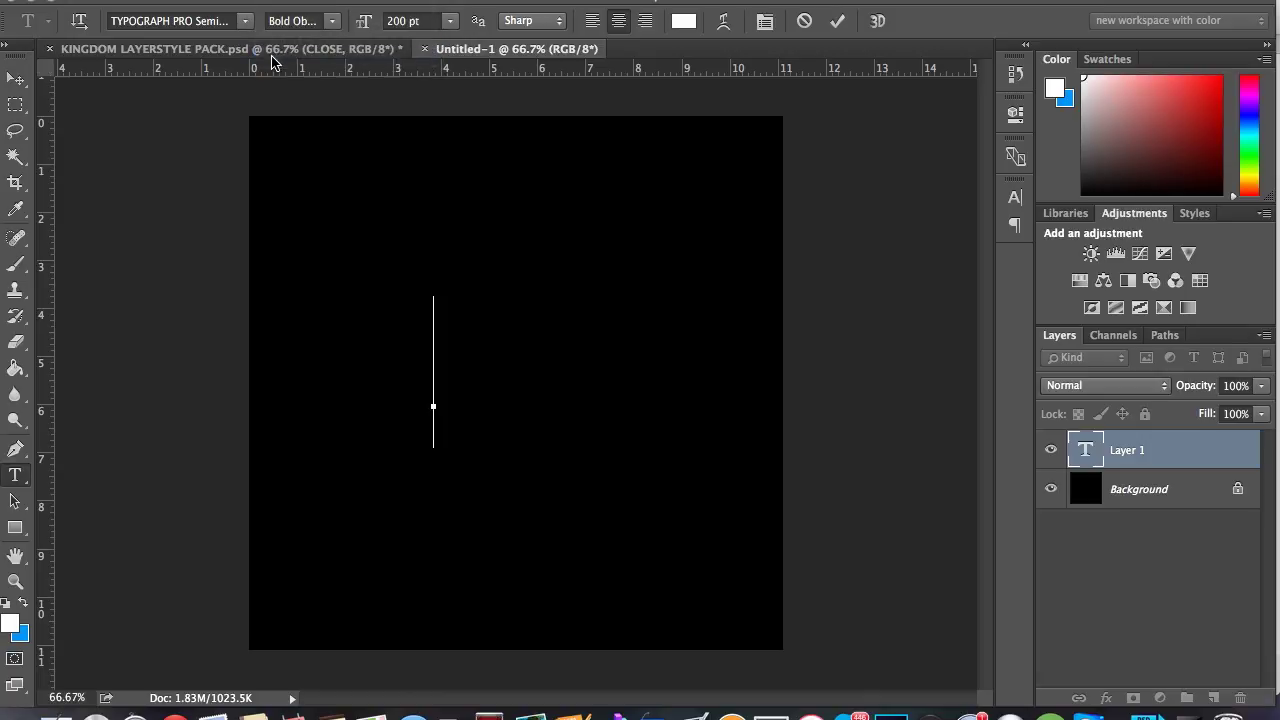
{"action": "type", "text": "S"}
{"action": "key", "text": "BackSpace"}
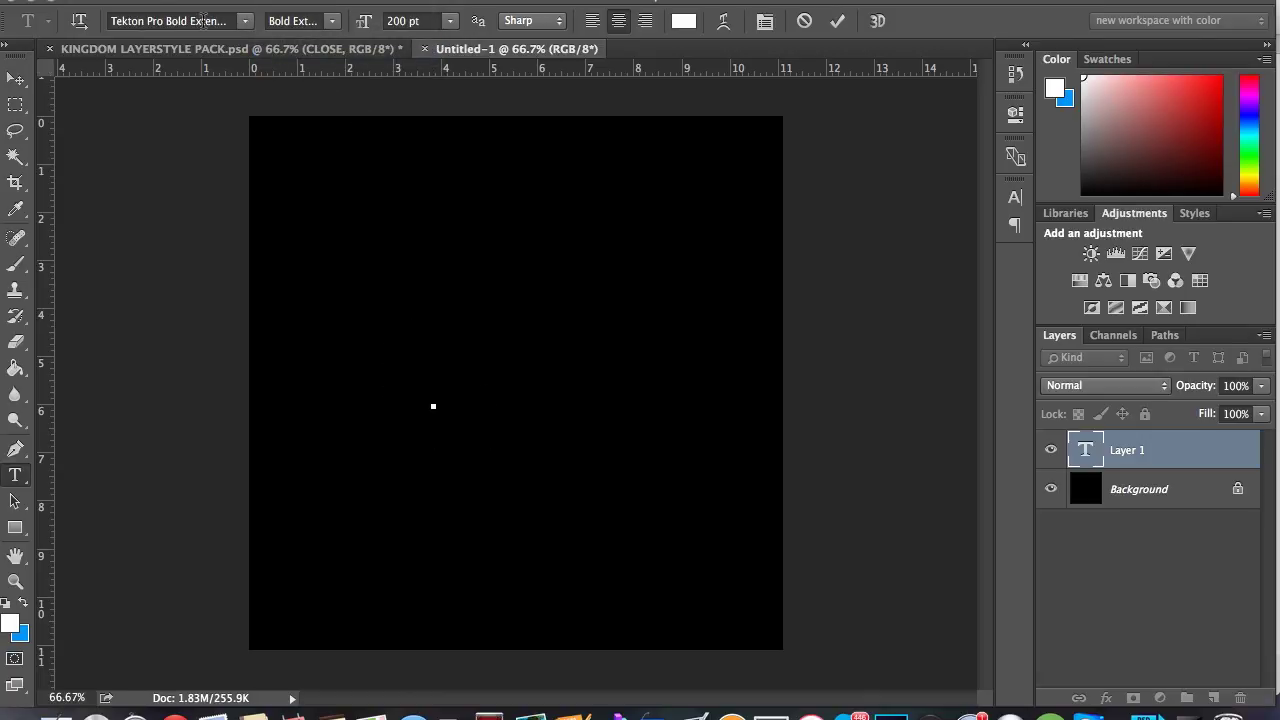
Step: Set the font to TYPOGRAPH PRO ExtraBold and type TUTORIAL
{"action": "left_click", "coordinate": [244, 20]}
{"action": "type", "text": "Y"}
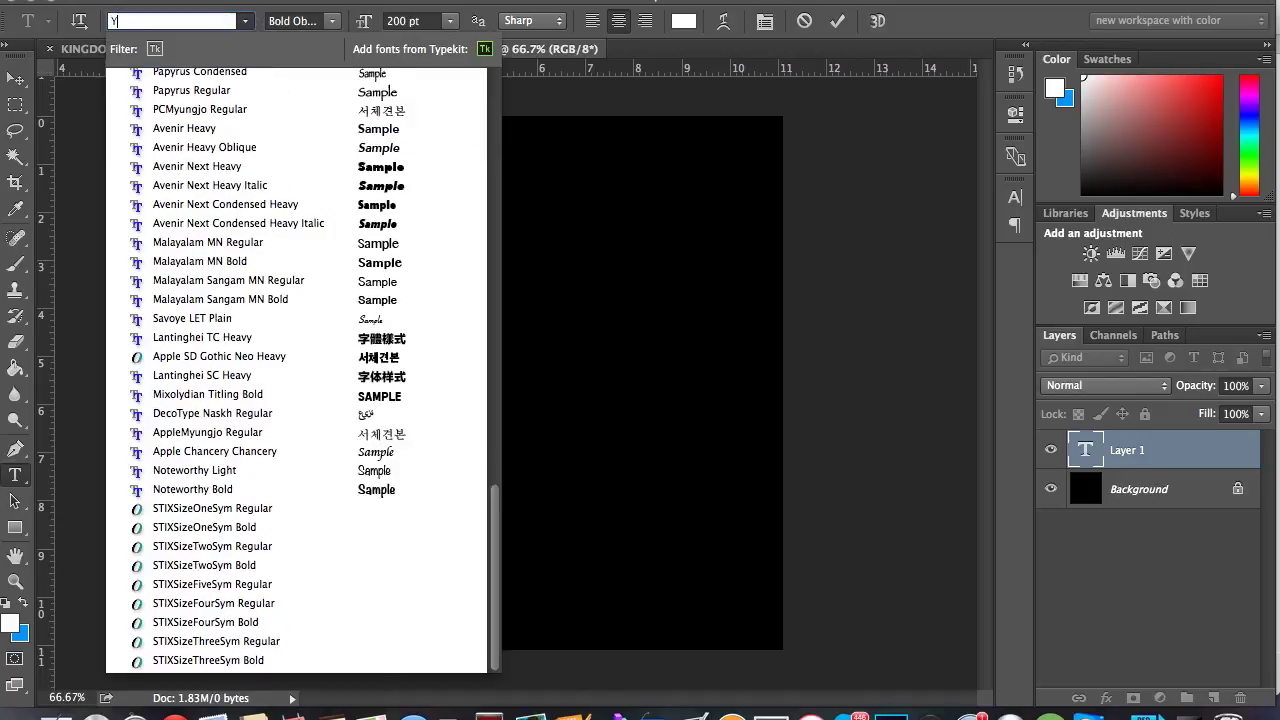
{"action": "type", "text": "T"}
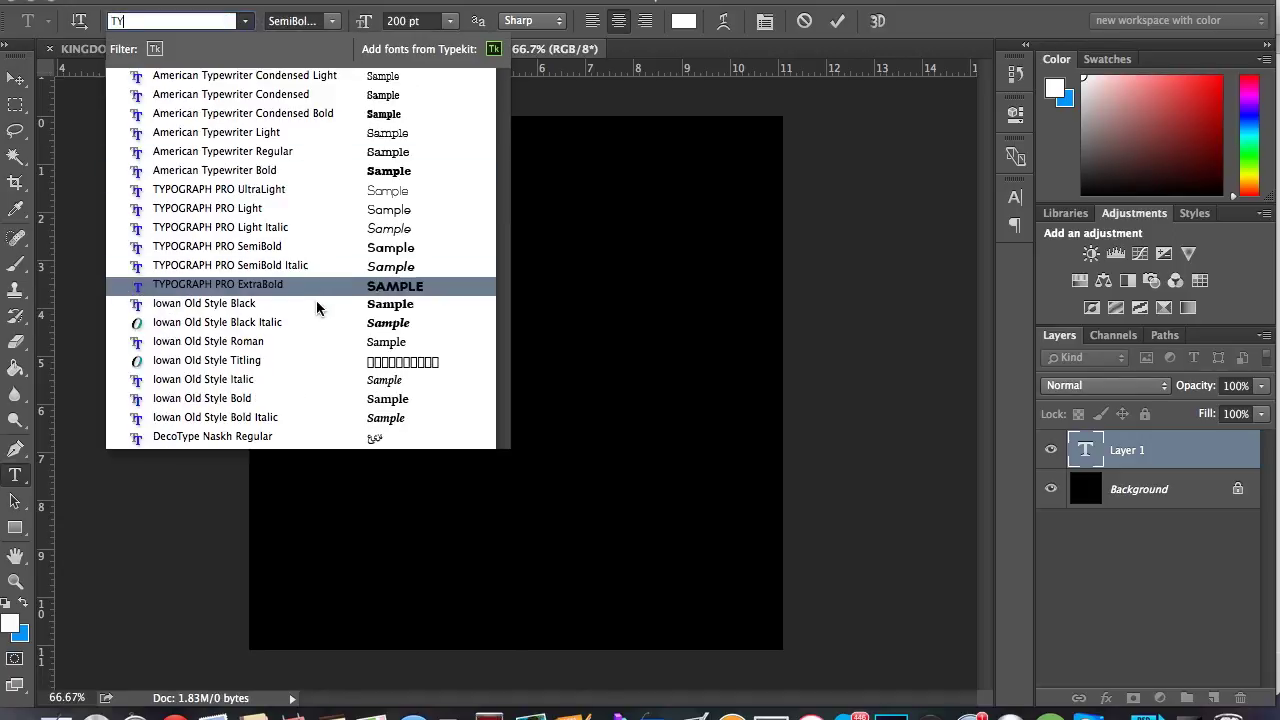
{"action": "left_click", "coordinate": [323, 285]}
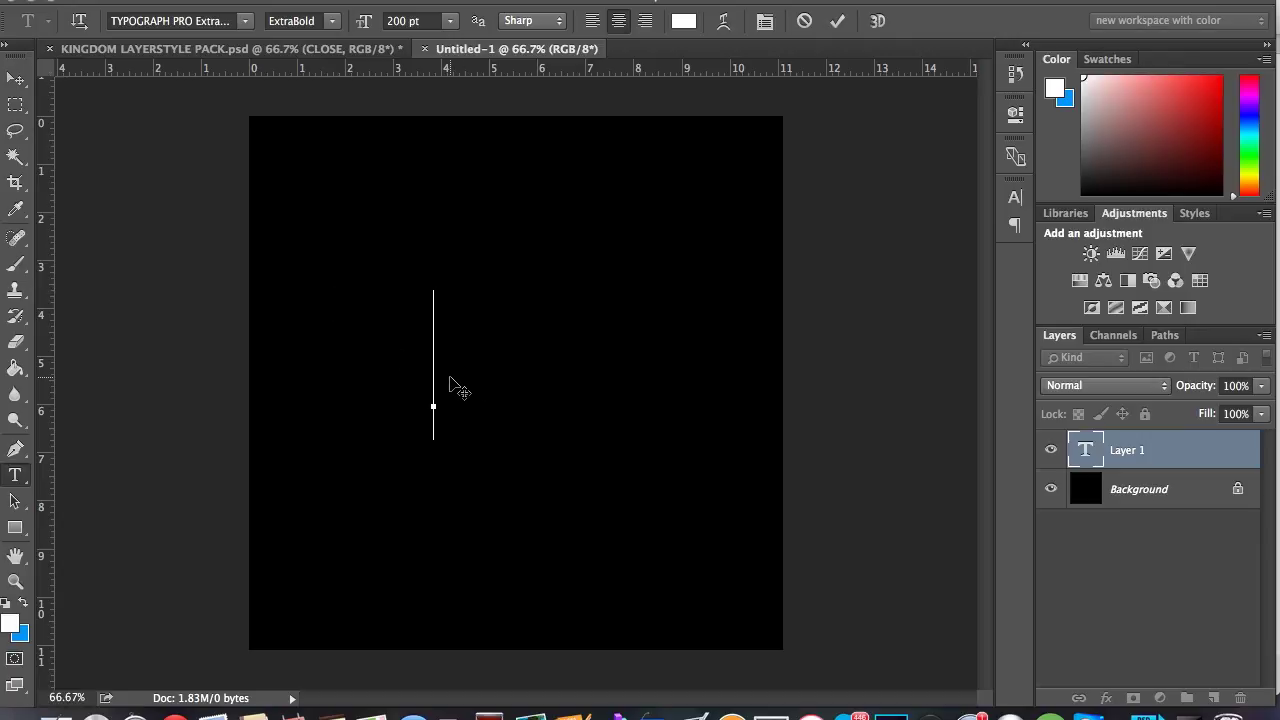
{"action": "type", "text": "TUT"}
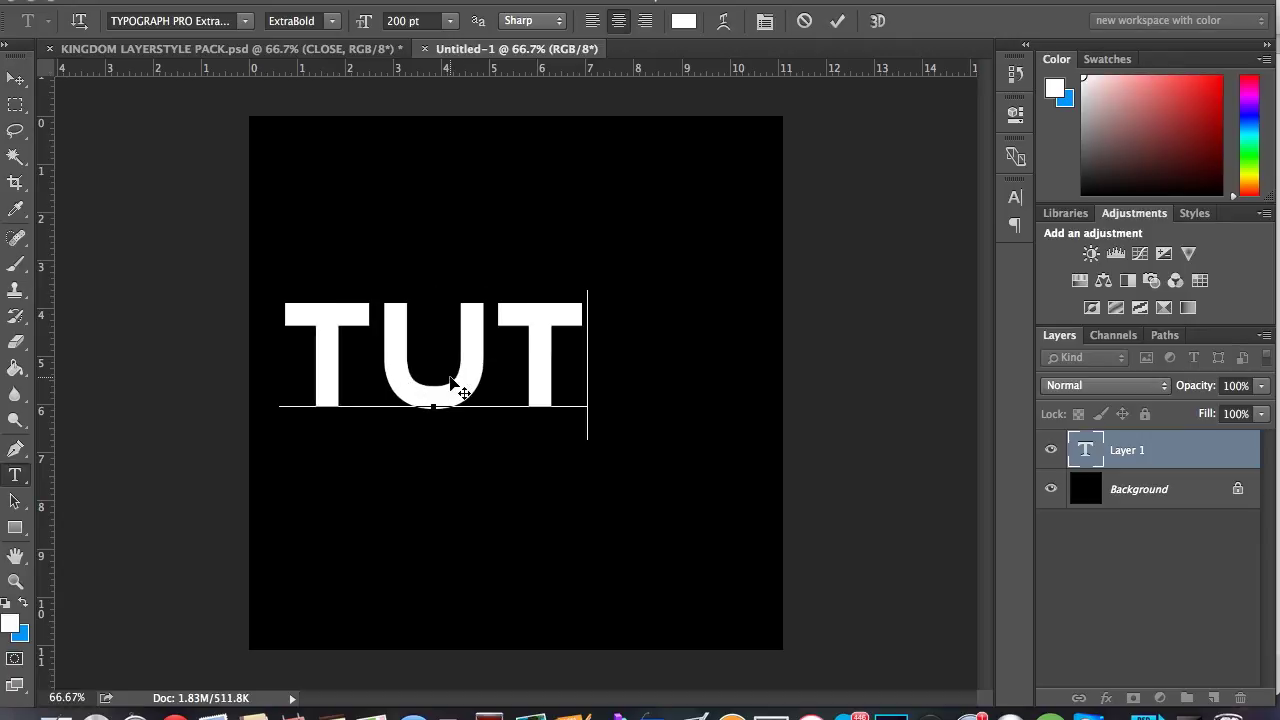
{"action": "type", "text": "OR"}
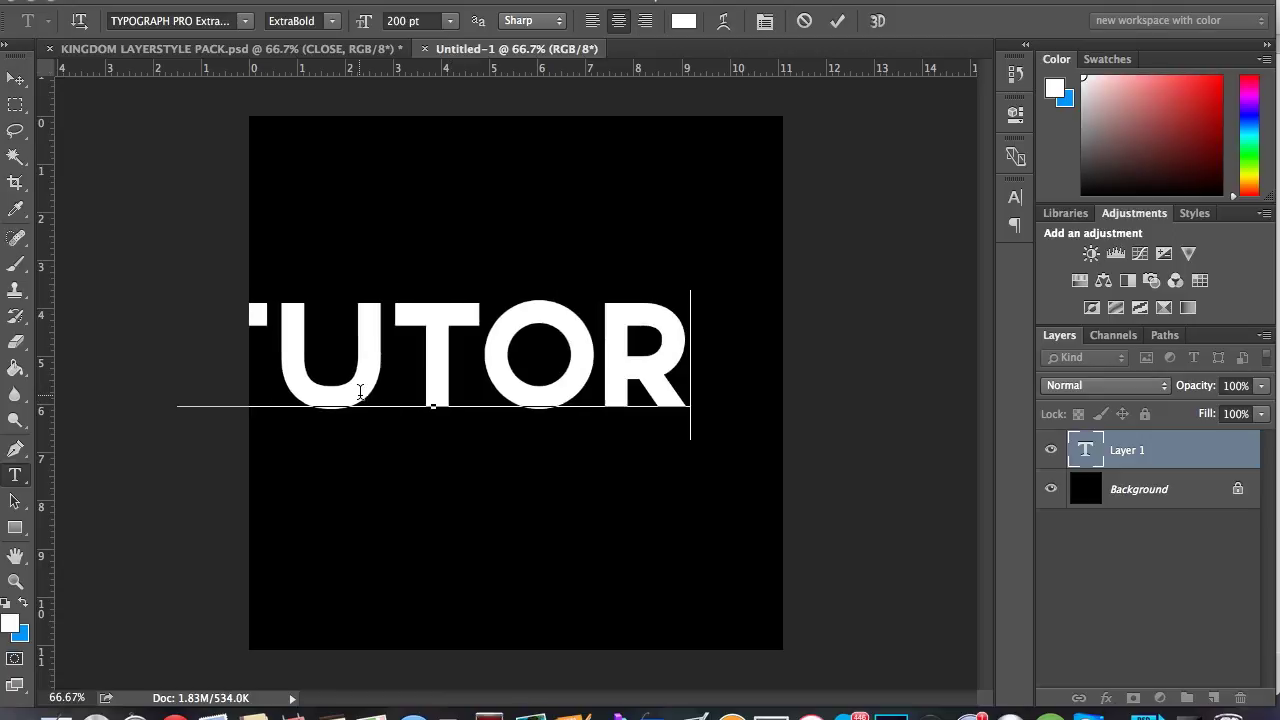
{"action": "type", "text": "IAL"}
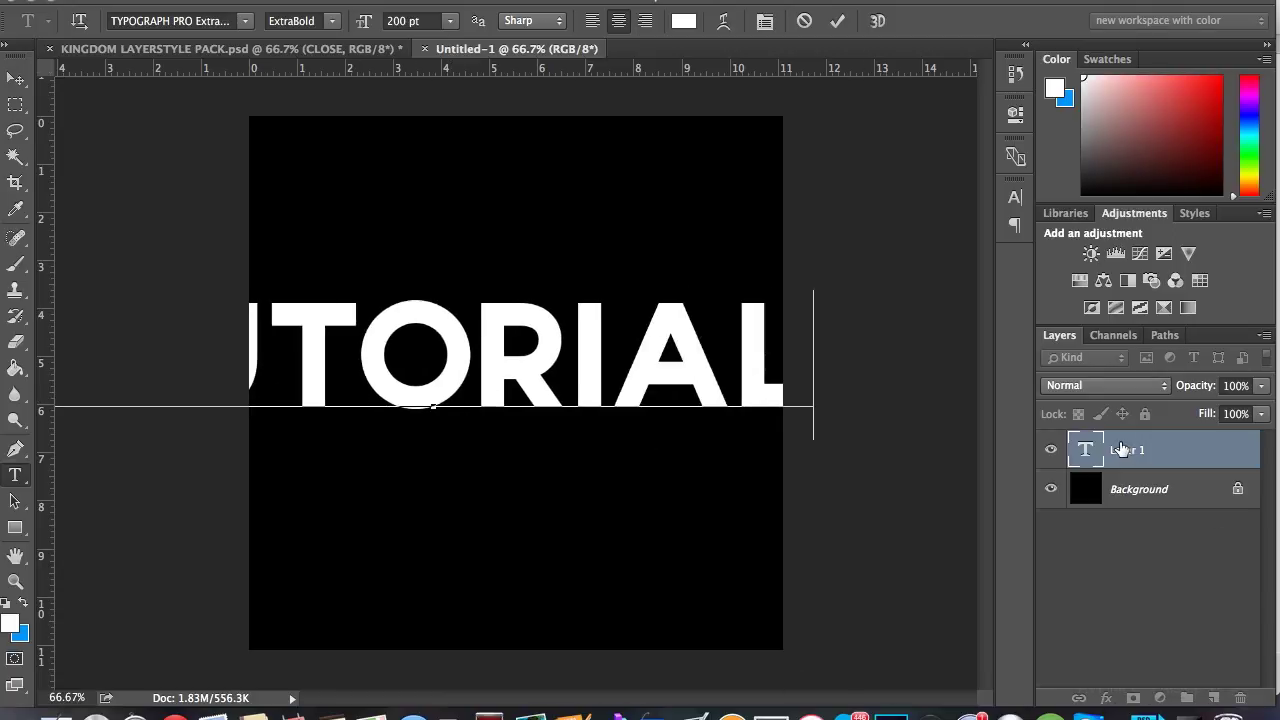
Step: Resize the TUTORIAL text to 100 pt in the Character panel
{"action": "left_click", "coordinate": [1079, 452]}
{"action": "double_click", "coordinate": [1087, 452]}
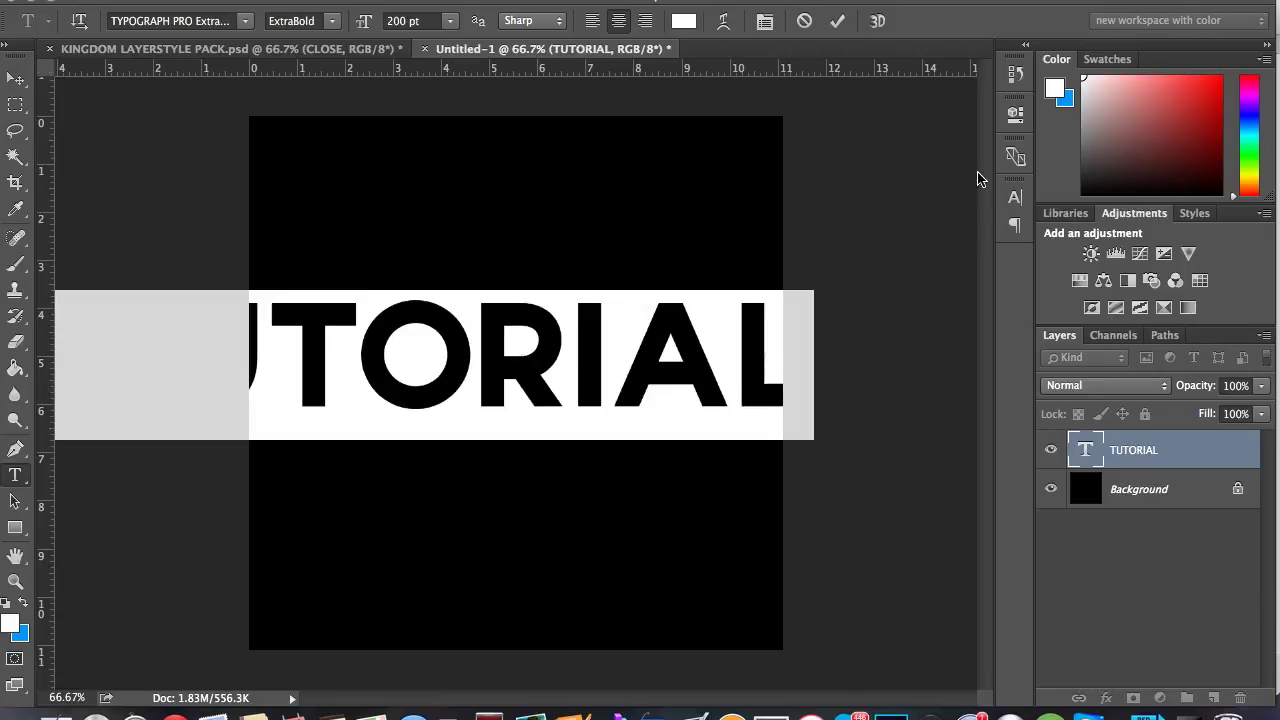
{"action": "left_click", "coordinate": [1015, 198]}
{"action": "left_click", "coordinate": [980, 263]}
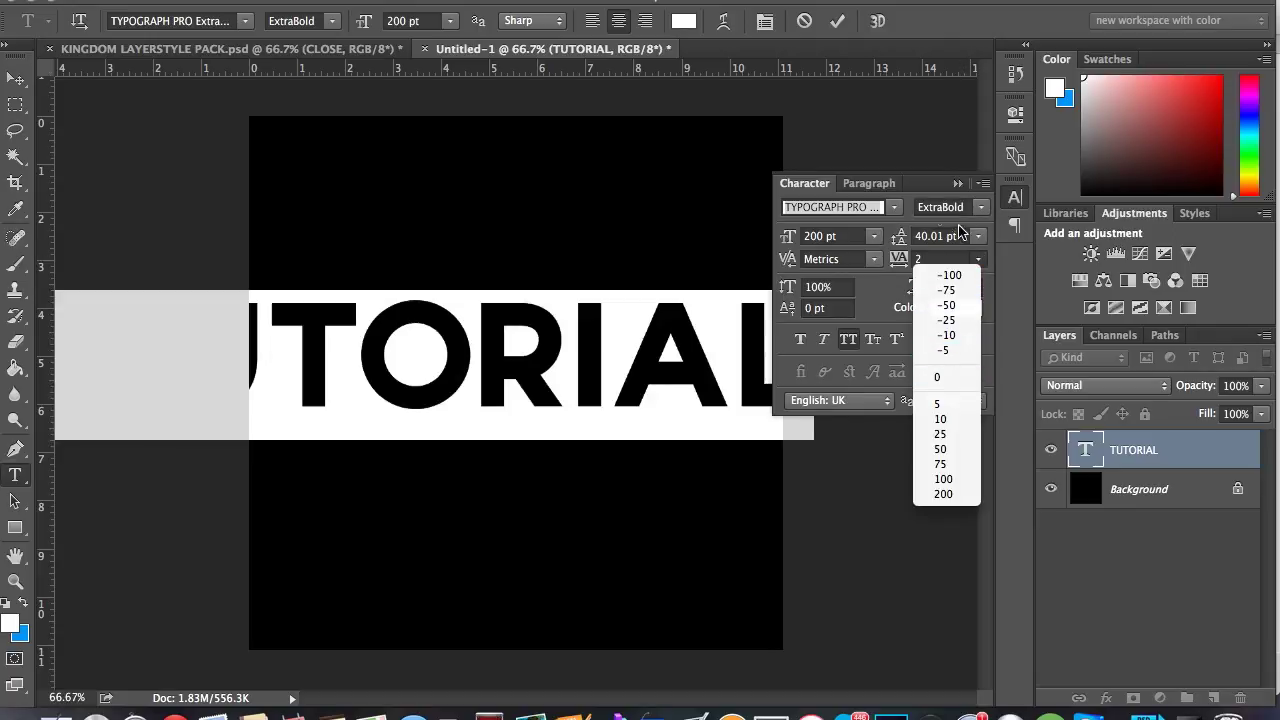
{"action": "left_click", "coordinate": [875, 237]}
{"action": "left_click", "coordinate": [875, 237]}
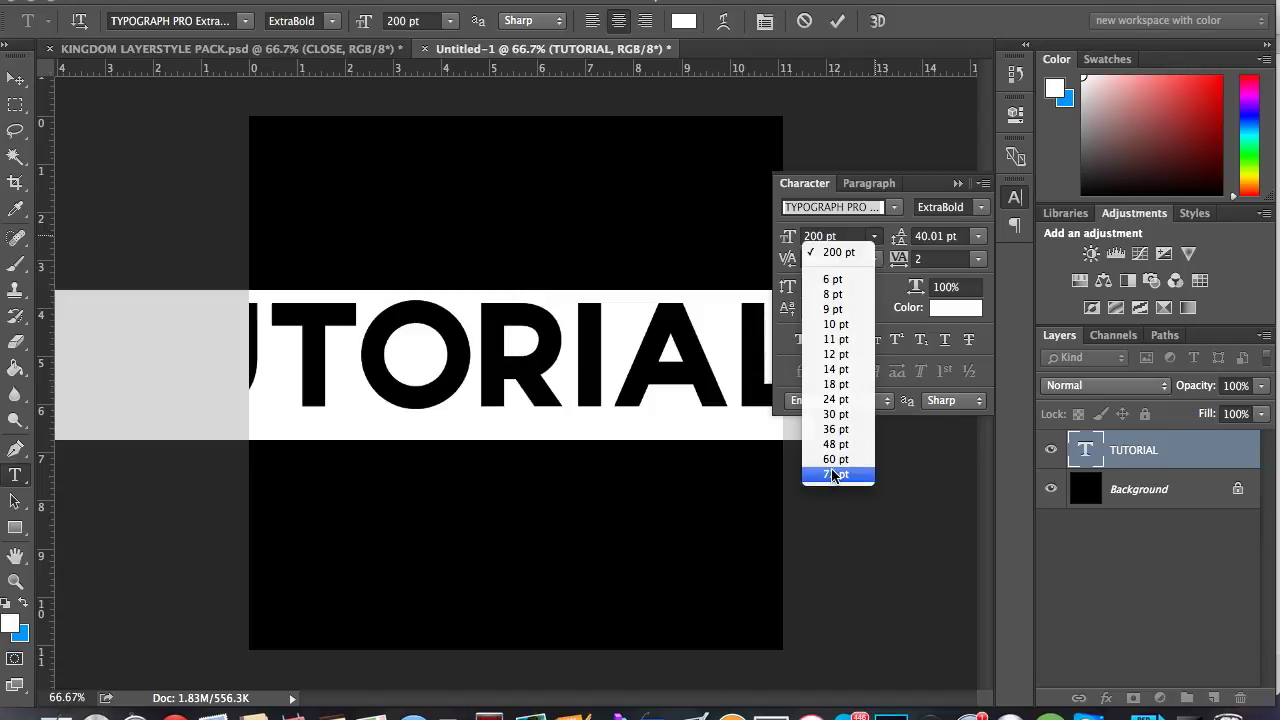
{"action": "key", "text": "Escape"}
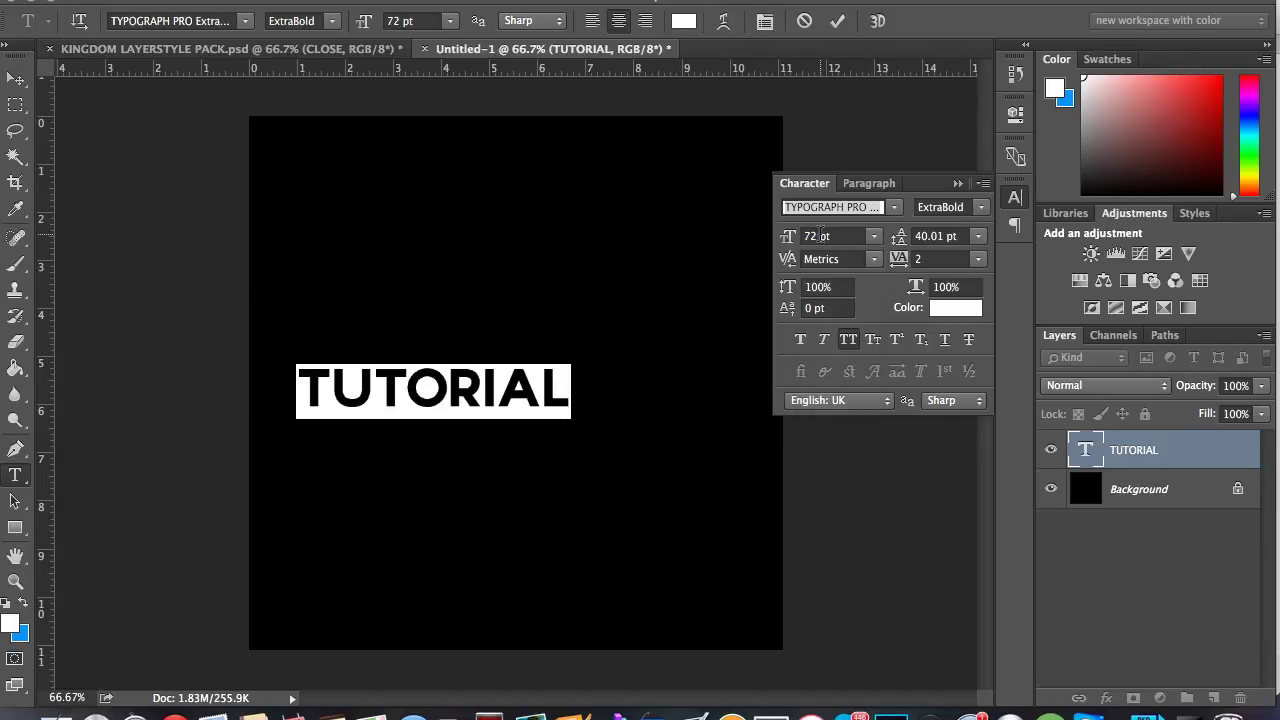
{"action": "double_click", "coordinate": [813, 236]}
{"action": "type", "text": "100"}
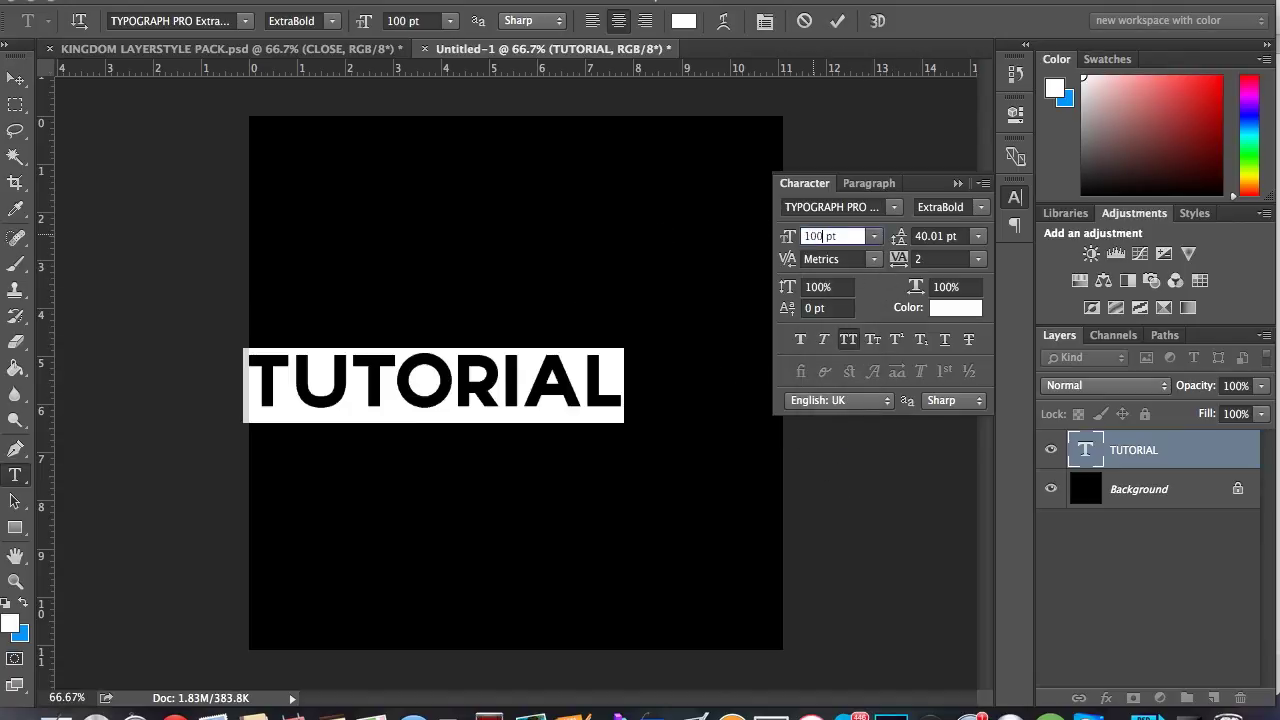
{"action": "left_click", "coordinate": [957, 183]}
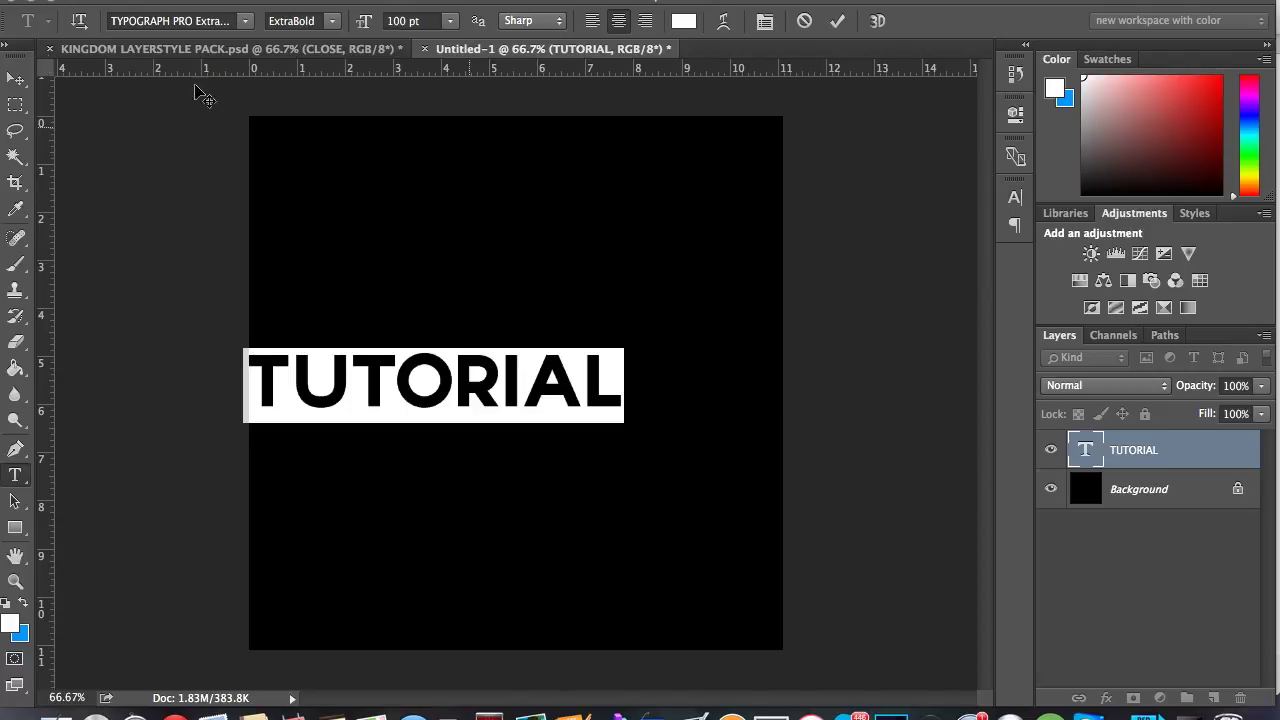
Step: Move the TUTORIAL text to the centre of the canvas
{"action": "left_click", "coordinate": [15, 78]}
{"action": "left_click_drag", "start_coordinate": [426, 405], "coordinate": [500, 408]}
{"action": "key", "text": "super"}
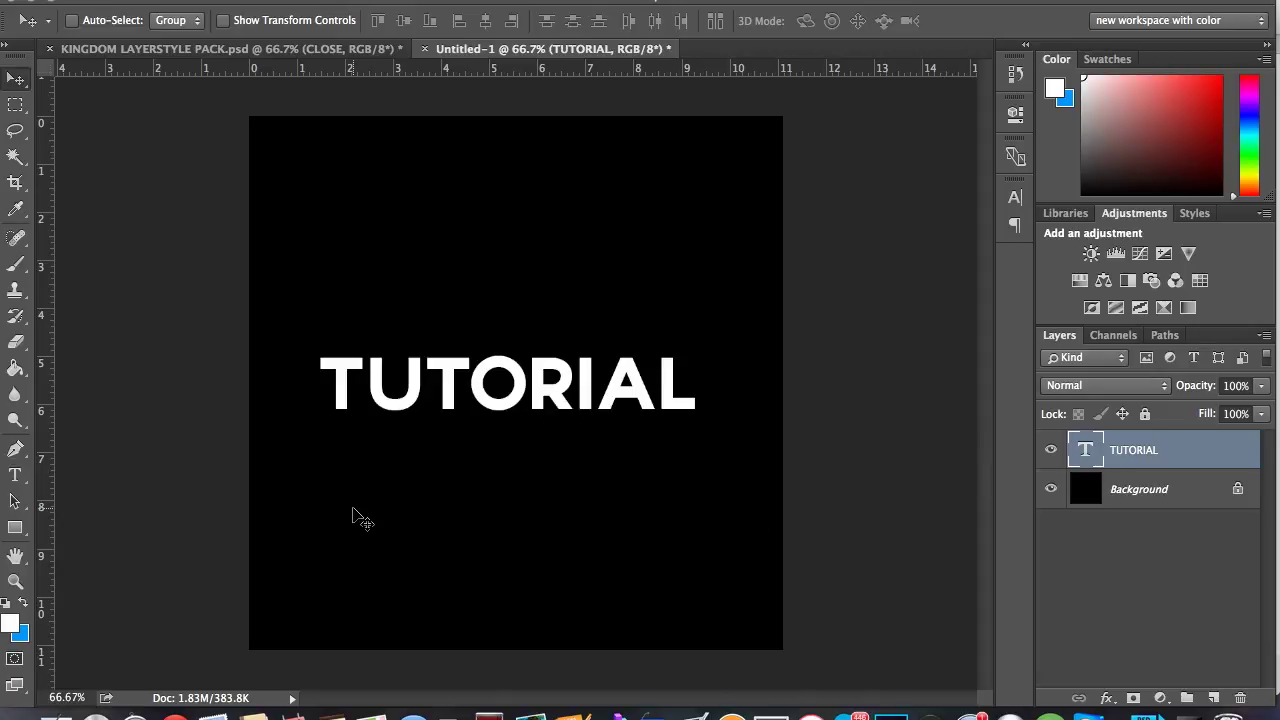
Step: Scale the TUTORIAL text to 99% width and height
{"action": "key", "text": "ctrl+t"}
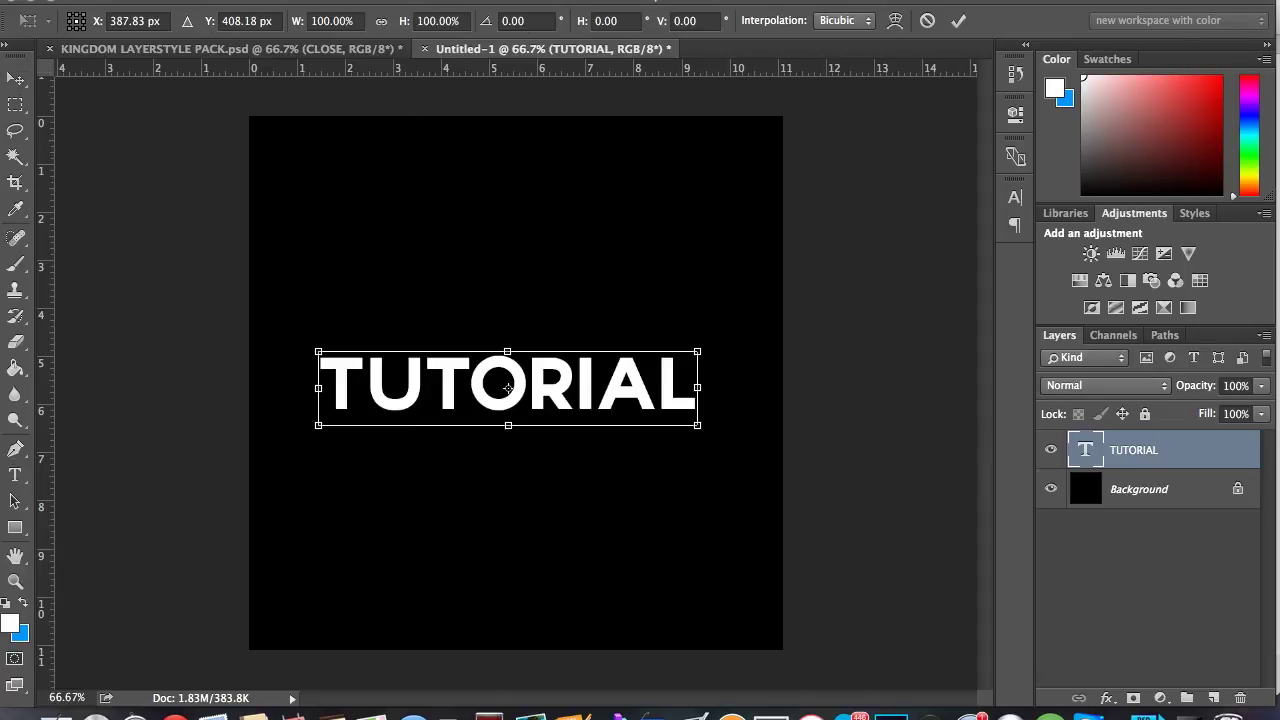
{"action": "left_click", "coordinate": [355, 17]}
{"action": "type", "text": "99"}
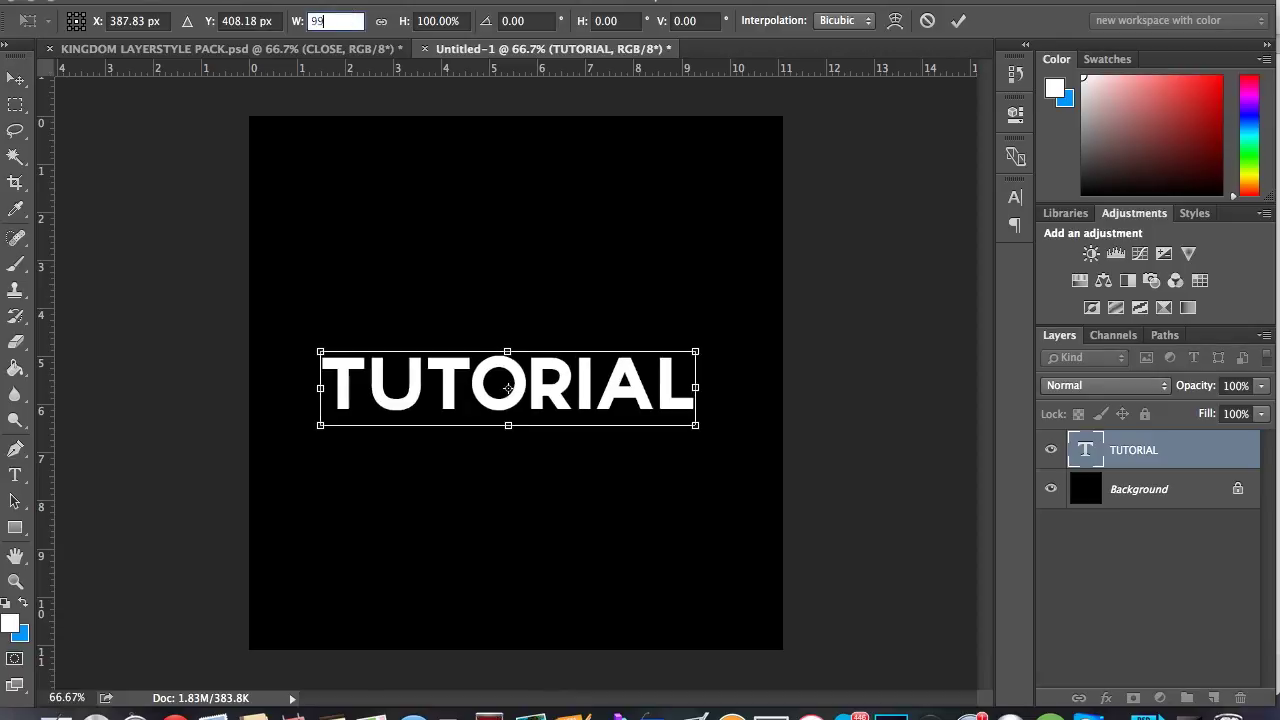
{"action": "left_click", "coordinate": [466, 20]}
{"action": "type", "text": "99"}
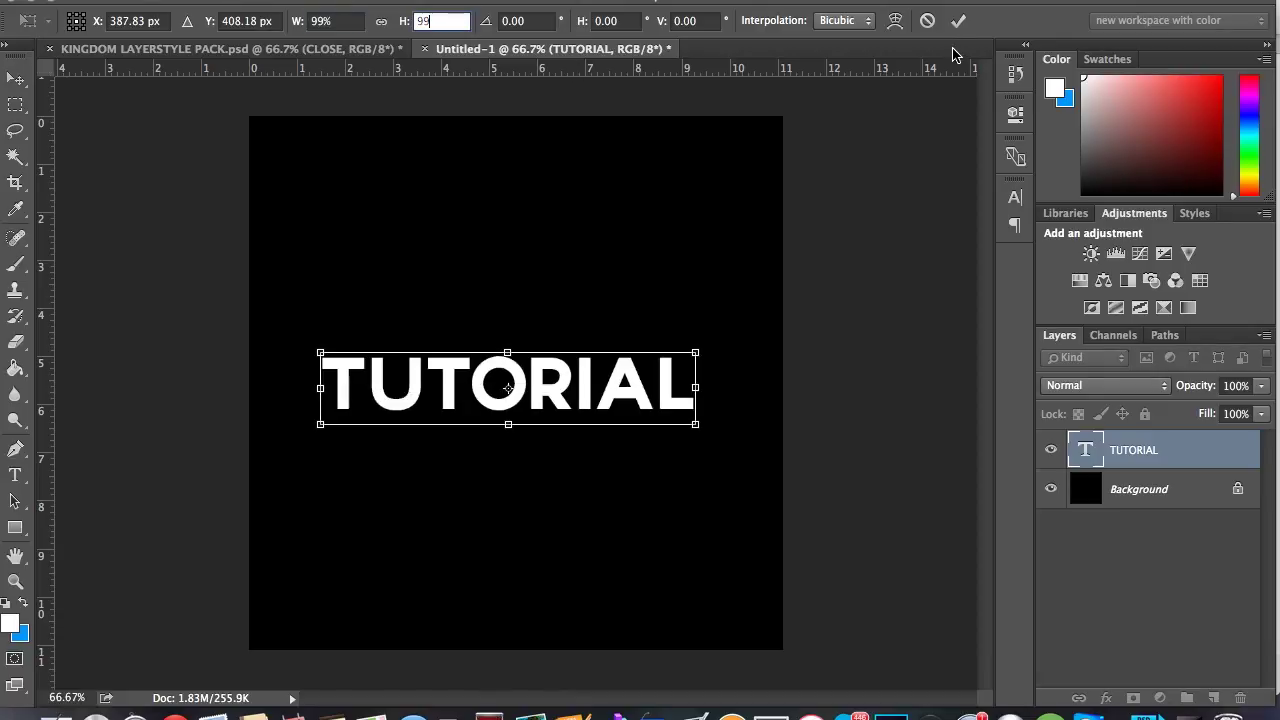
{"action": "left_click", "coordinate": [958, 22]}
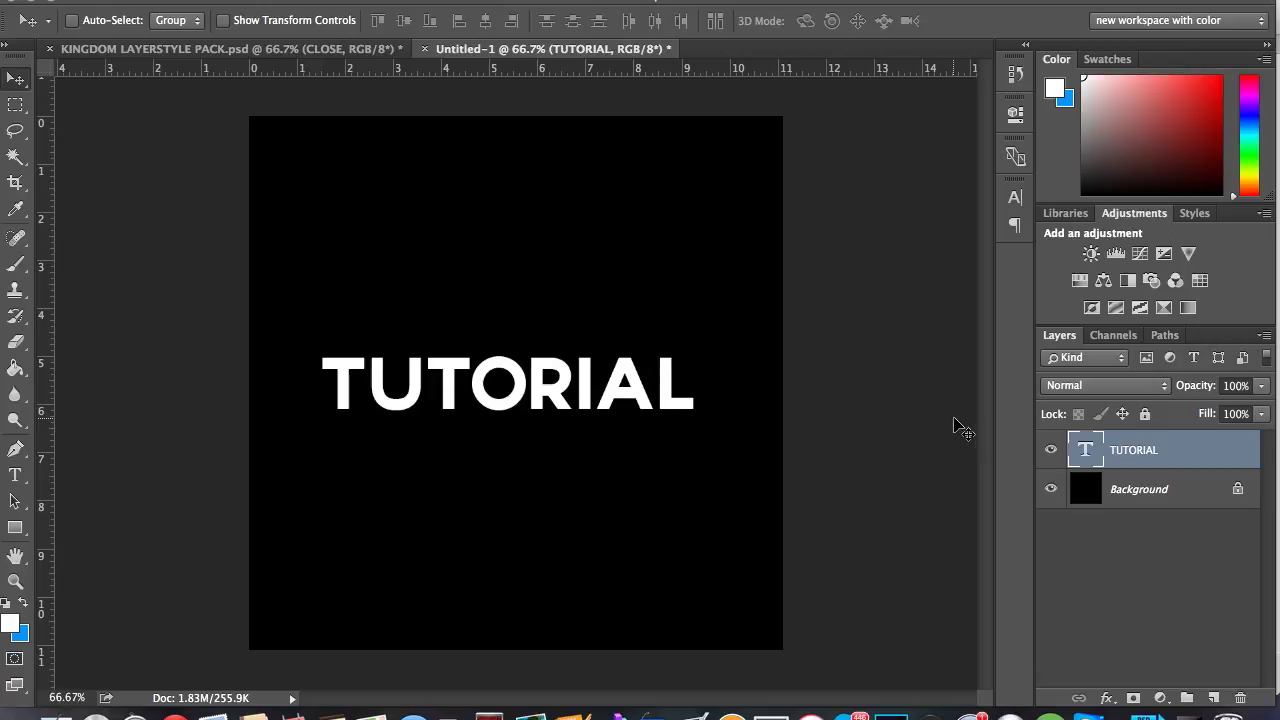
Step: Duplicate the TUTORIAL layer and rename the copy TOP
{"action": "key", "text": "super+j"}
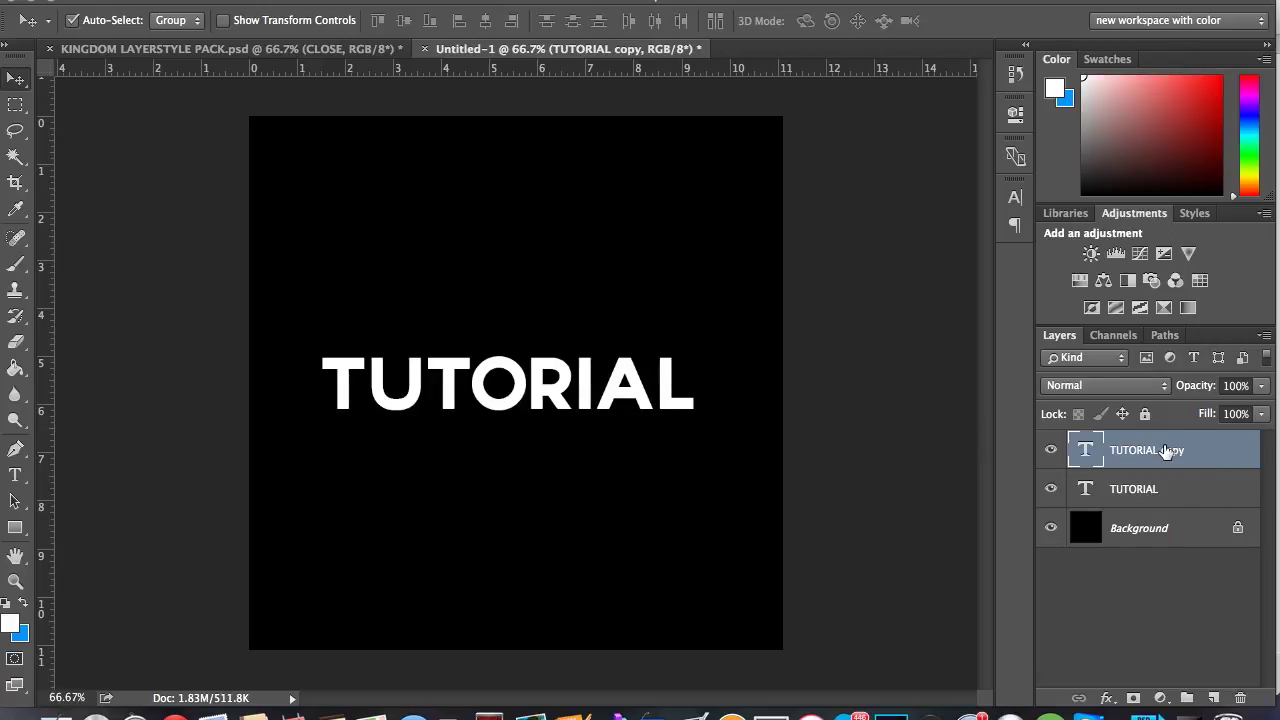
{"action": "double_click", "coordinate": [1166, 451]}
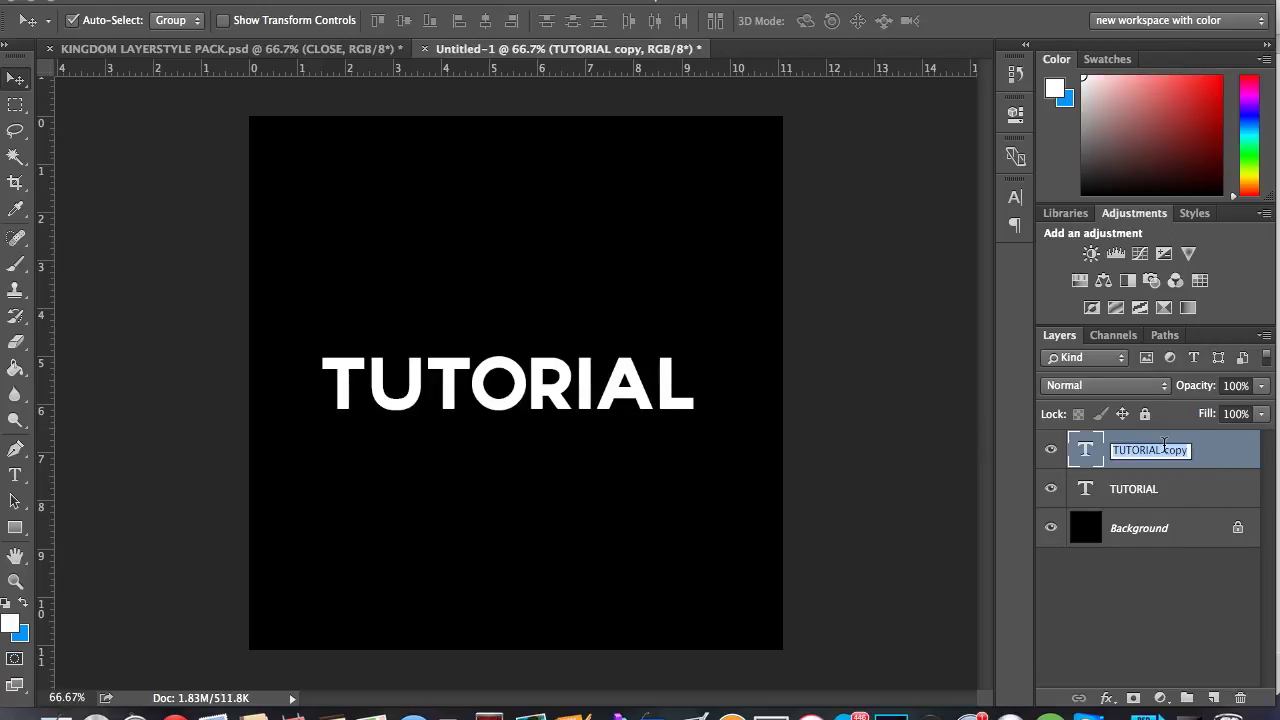
{"action": "type", "text": "TOP"}
{"action": "key", "text": "Return"}
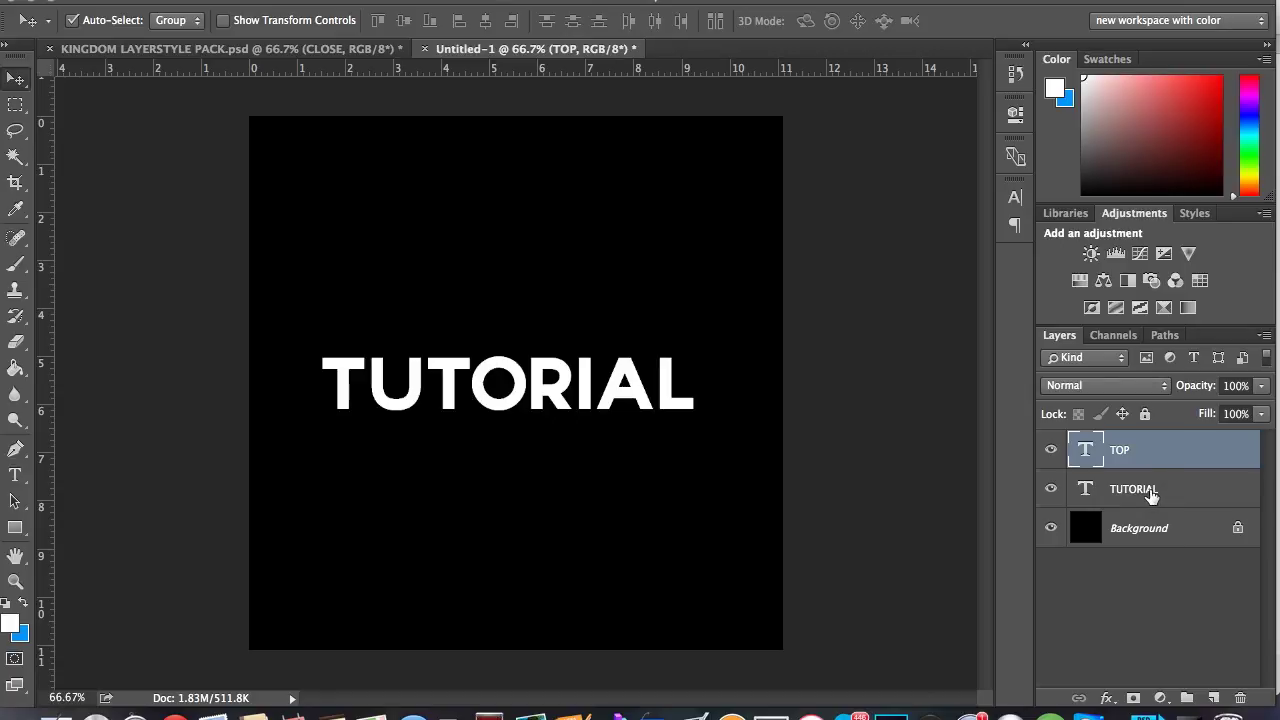
{"action": "left_click", "coordinate": [1150, 490]}
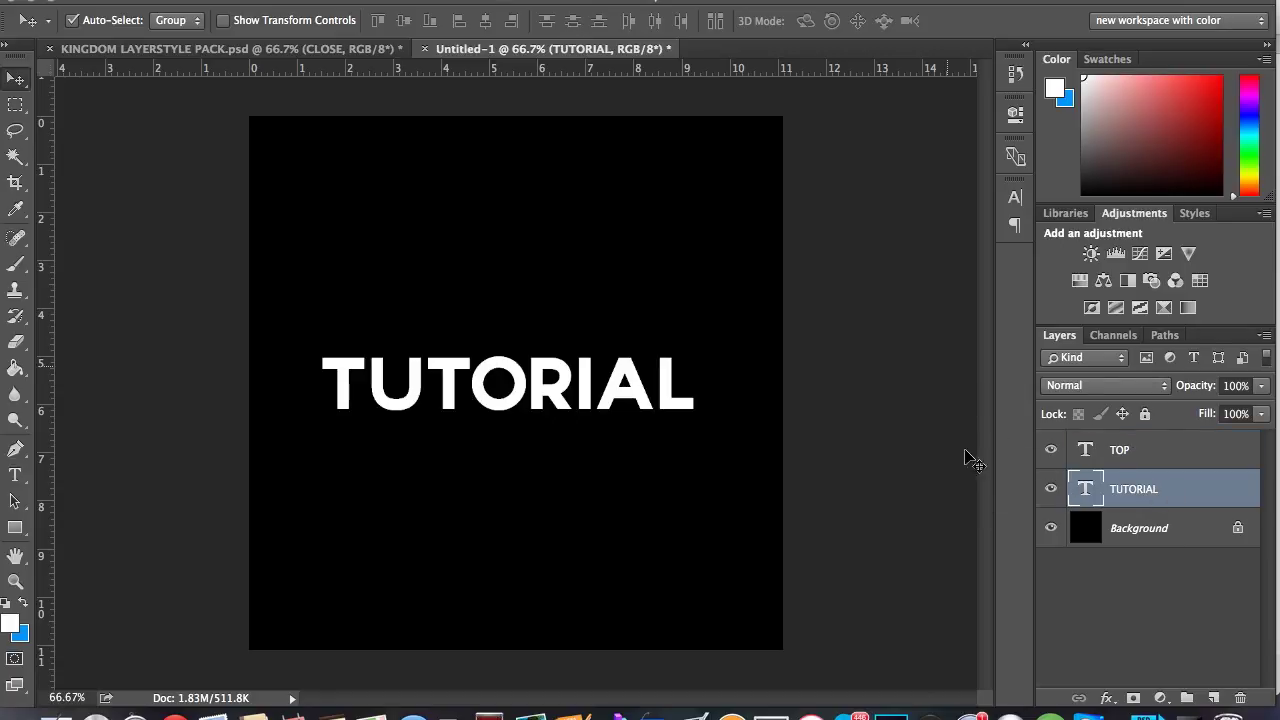
{"action": "left_click", "coordinate": [1127, 457]}
Step: Paste the copied metallic layer style onto TOP and compare it against TUTORIAL
{"action": "right_click", "coordinate": [1129, 459]}
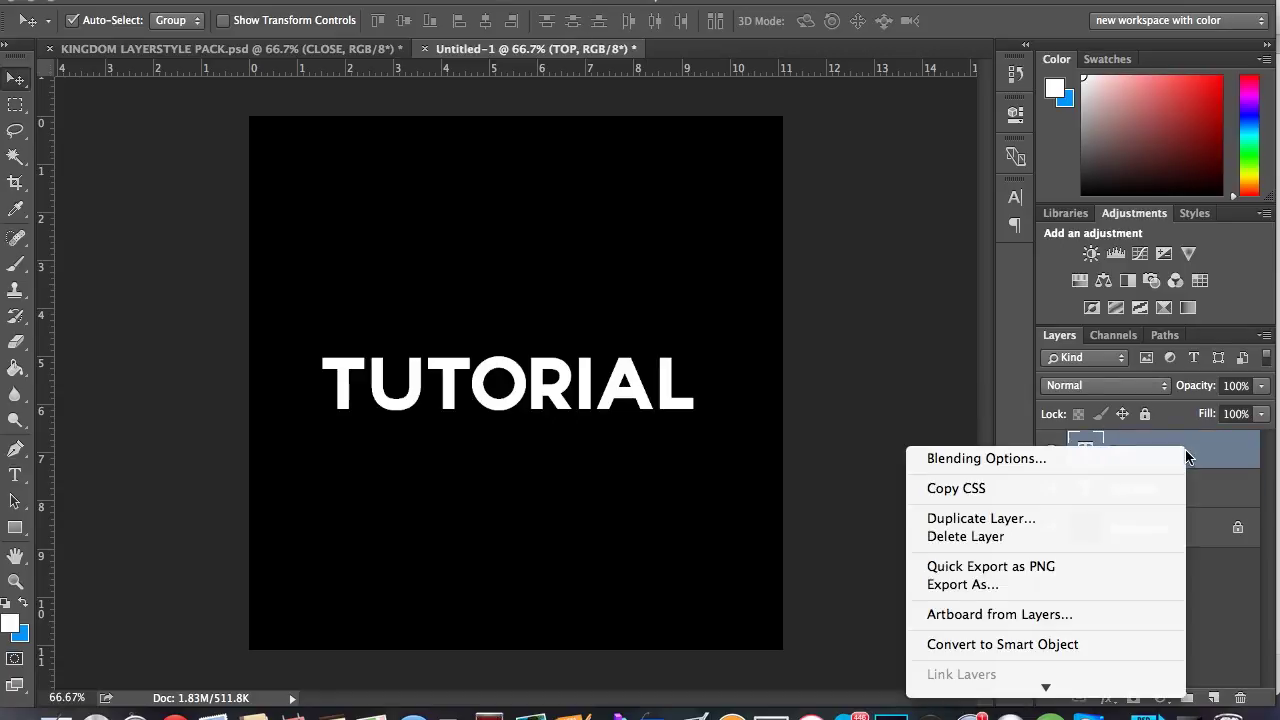
{"action": "left_click", "coordinate": [1028, 483]}
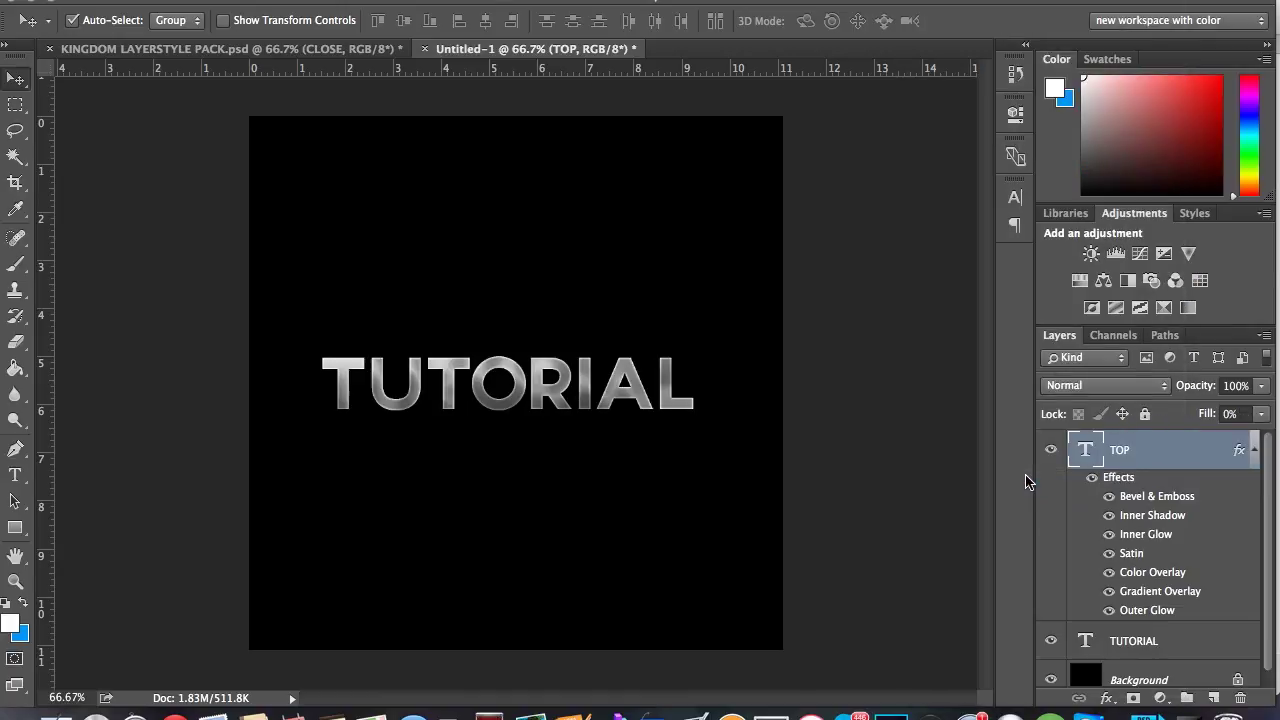
{"action": "left_click", "coordinate": [1255, 452]}
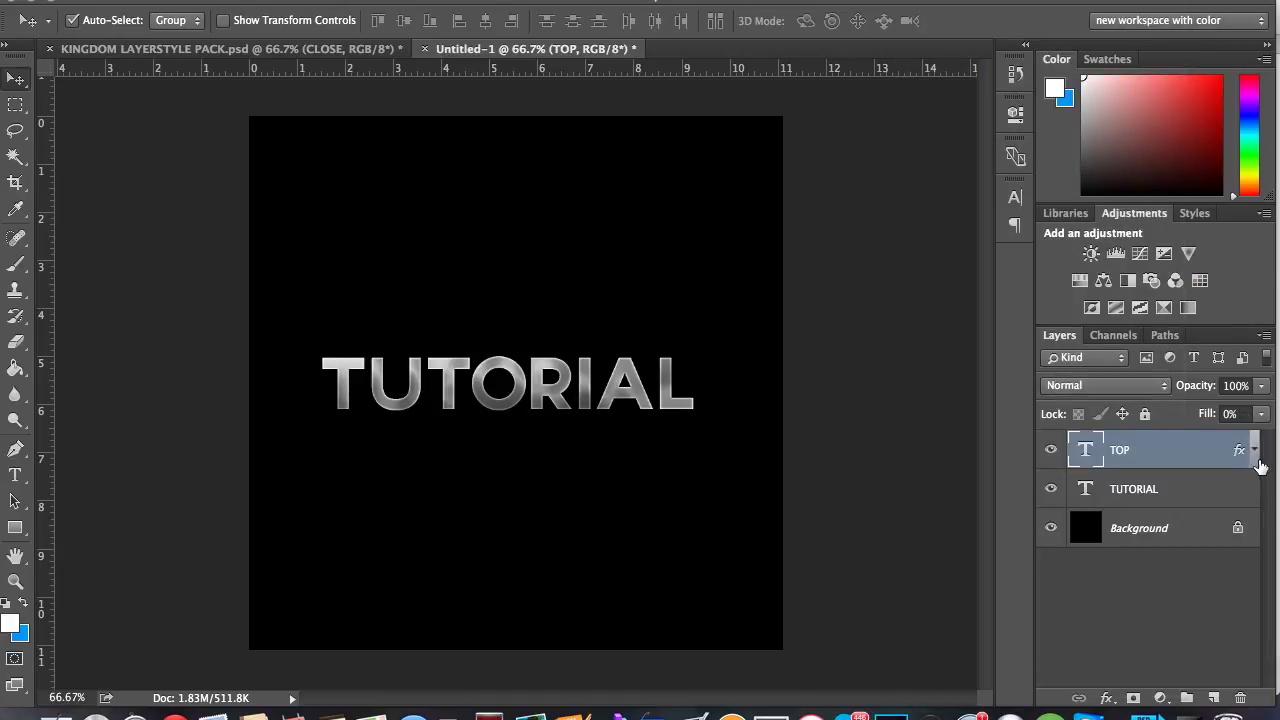
{"action": "left_click", "coordinate": [1051, 489]}
{"action": "left_click", "coordinate": [1051, 490]}
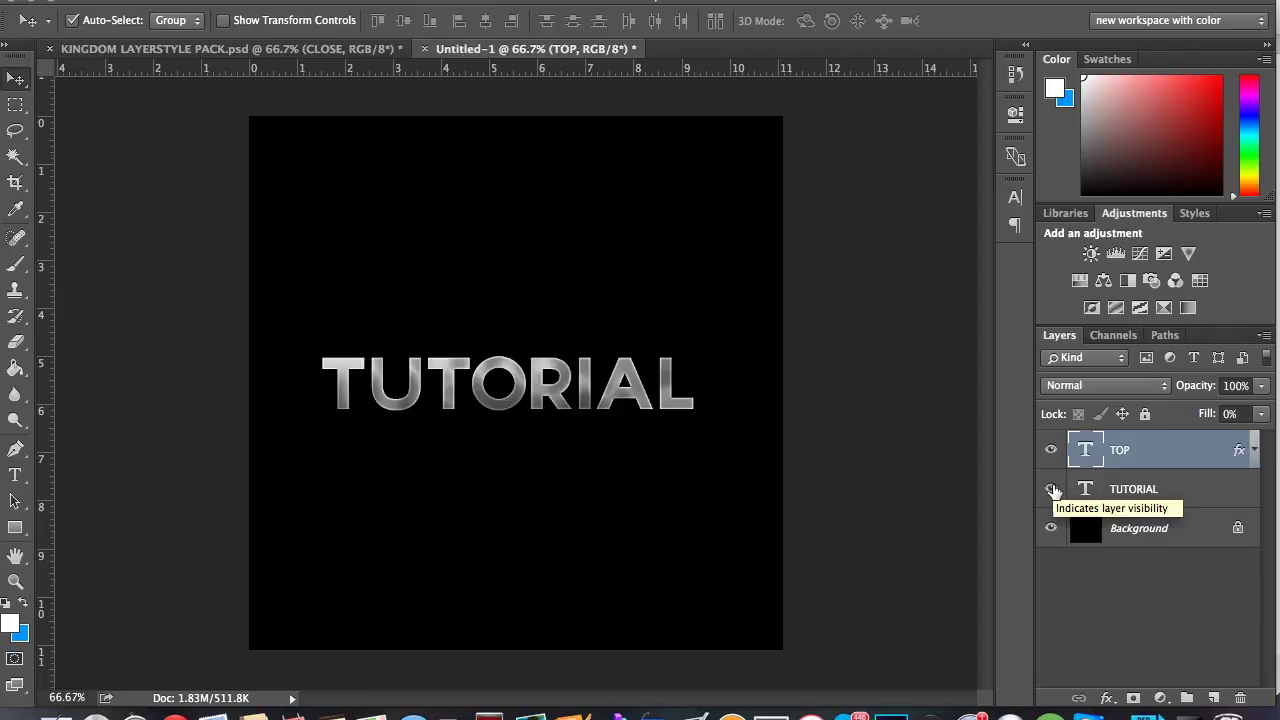
{"action": "left_click", "coordinate": [1092, 487]}
{"action": "left_click", "coordinate": [1050, 451]}
{"action": "left_click", "coordinate": [1049, 452]}
{"action": "left_click", "coordinate": [1125, 455]}
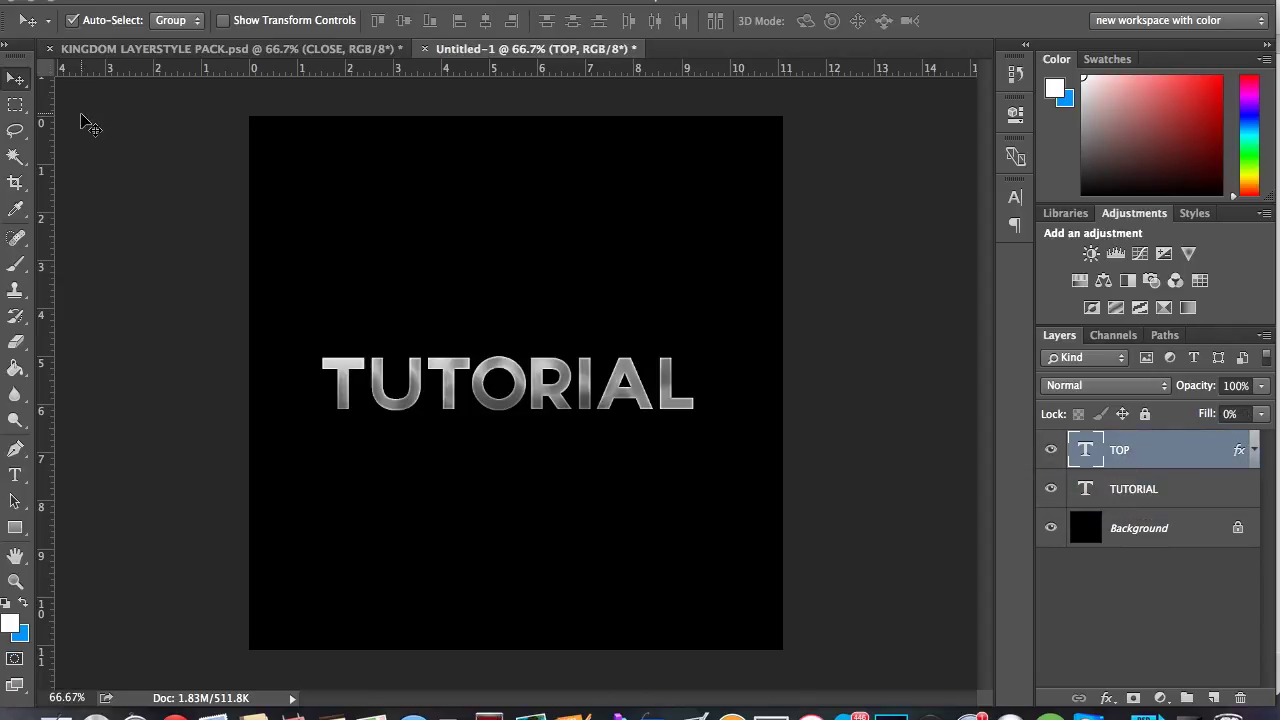
Step: In the KINGDOM file, copy the layer style from a PAGE 1 KINGDOM sample
{"action": "left_click", "coordinate": [155, 50]}
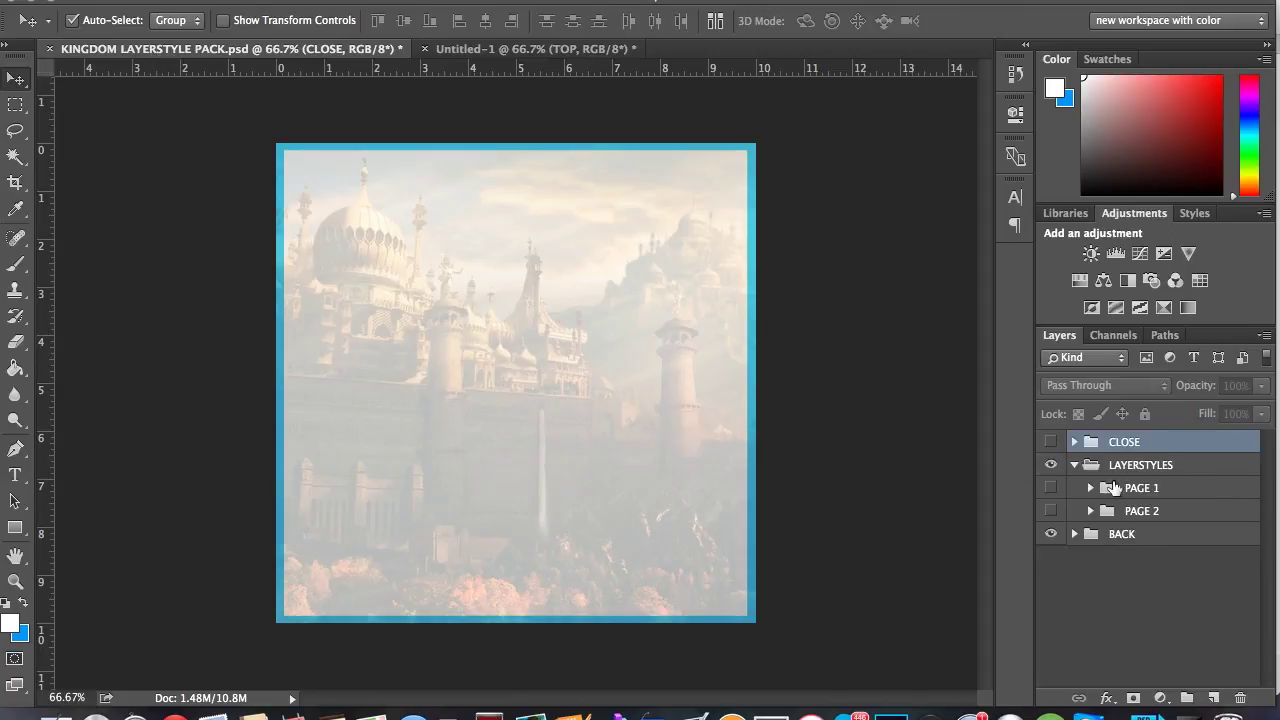
{"action": "left_click", "coordinate": [1051, 488]}
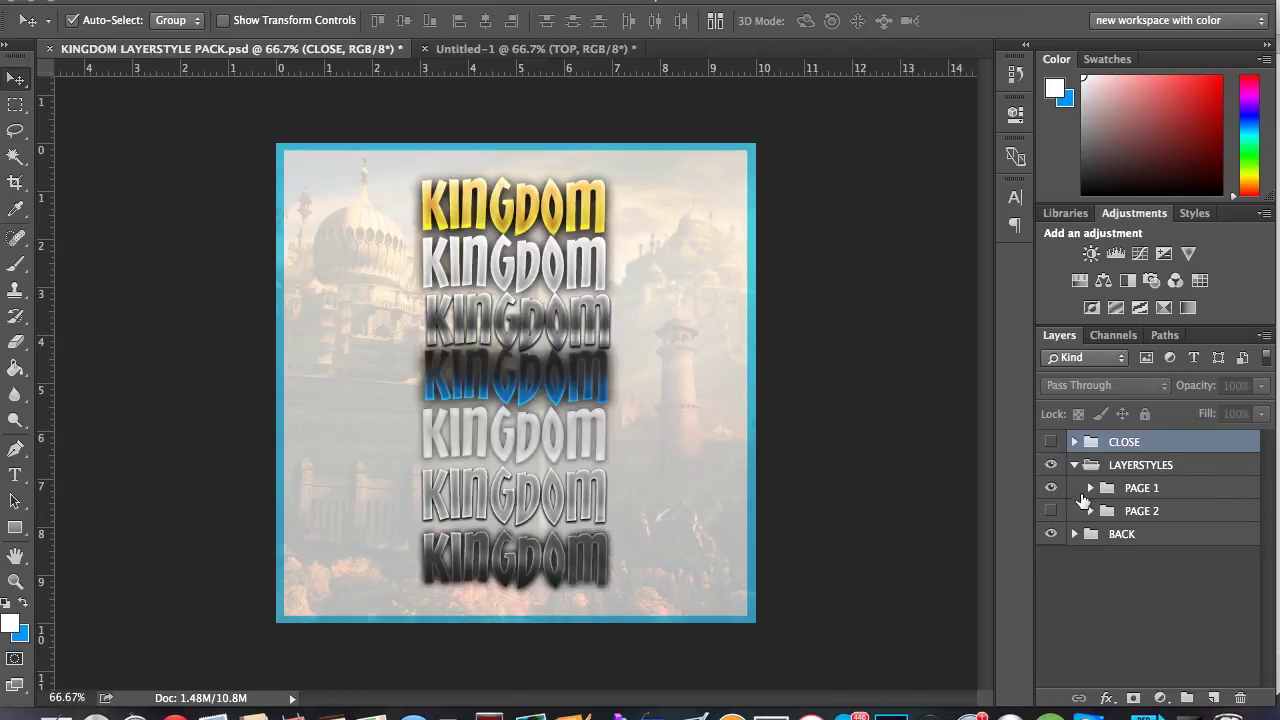
{"action": "left_click", "coordinate": [1090, 488]}
{"action": "scroll", "coordinate": [1094, 510], "scroll_direction": "down", "scroll_amount": 1}
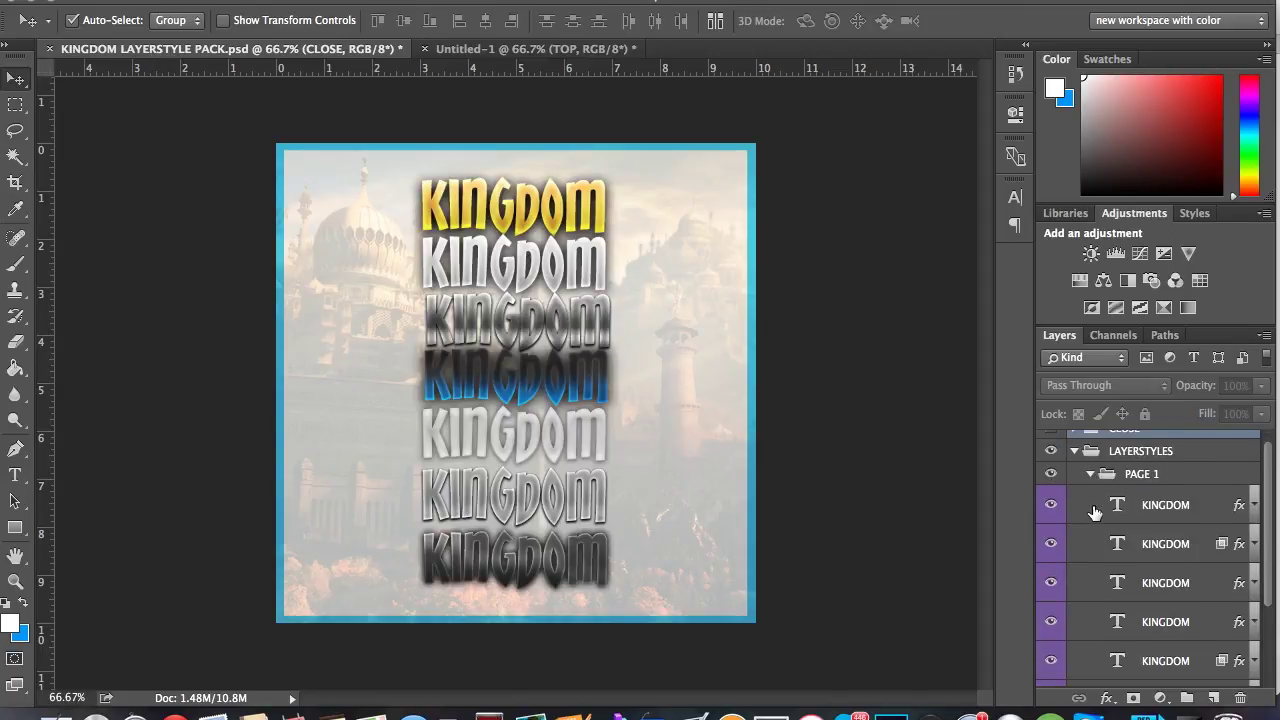
{"action": "left_click", "coordinate": [1050, 544]}
{"action": "left_click", "coordinate": [1050, 544]}
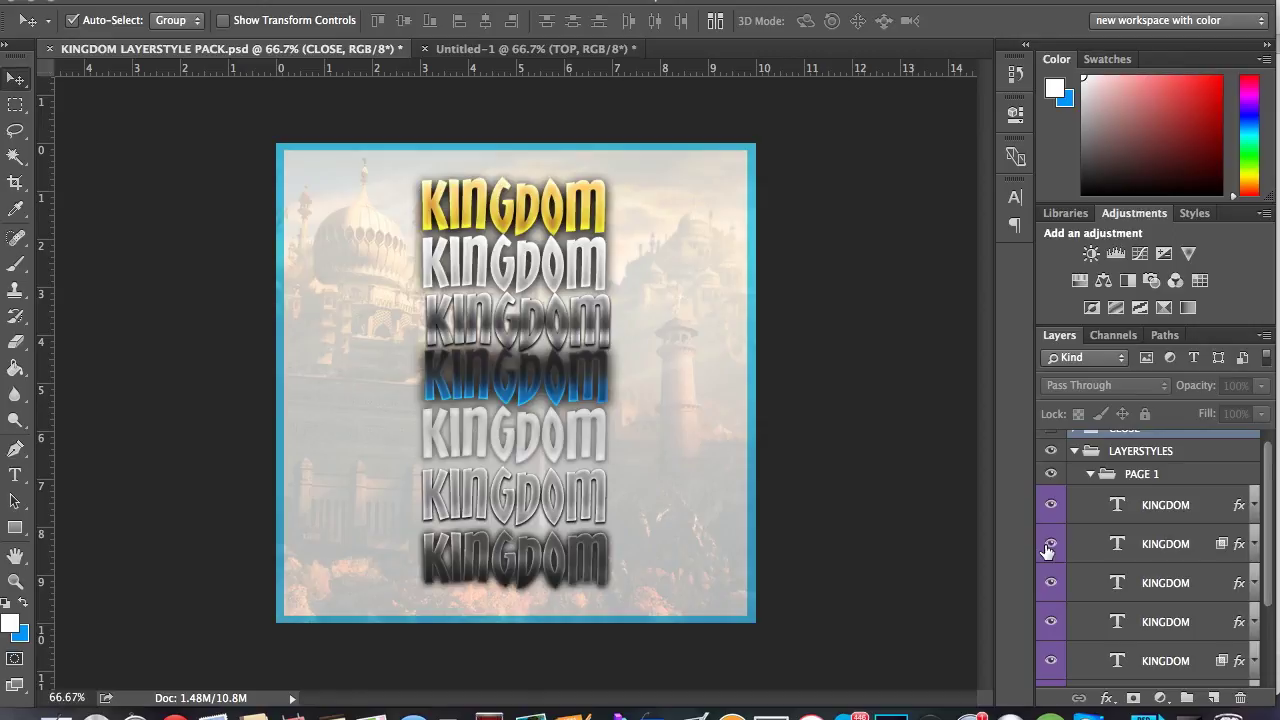
{"action": "right_click", "coordinate": [1236, 546]}
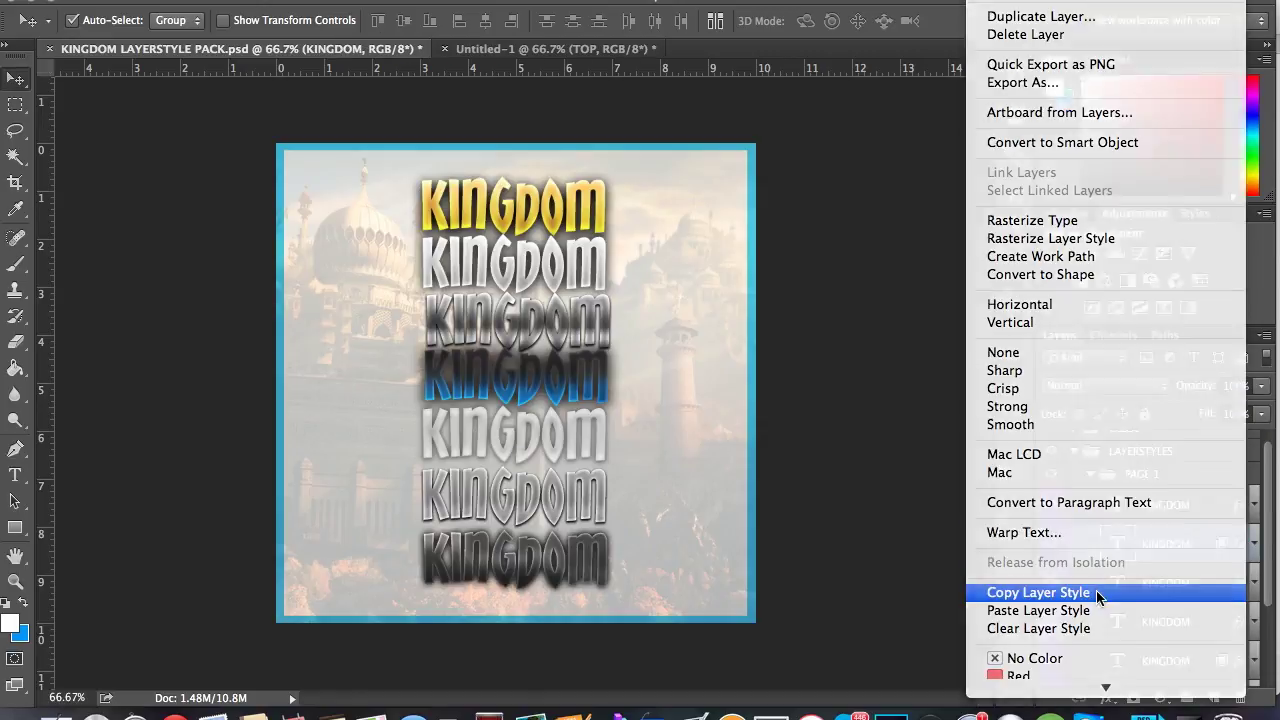
{"action": "left_click", "coordinate": [1097, 593]}
Step: Replace TOP's layer style with the newly copied KINGDOM style and collapse its effects
{"action": "left_click", "coordinate": [560, 48]}
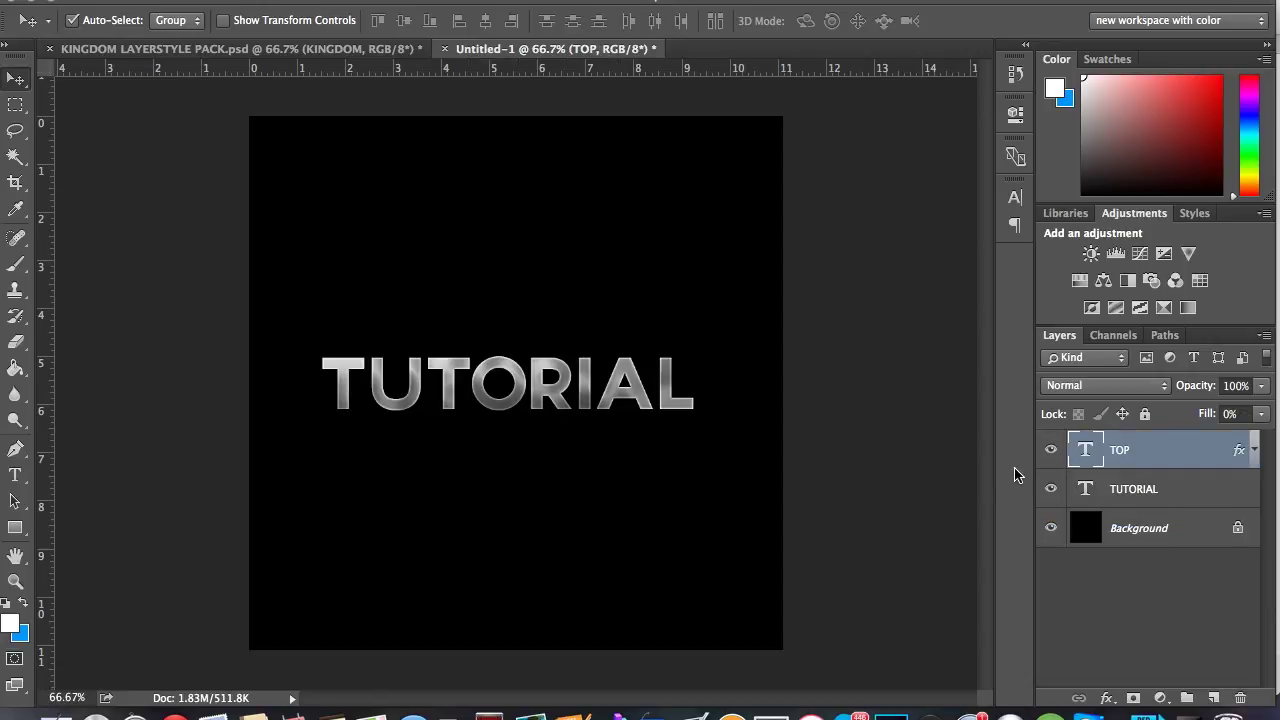
{"action": "right_click", "coordinate": [1241, 472]}
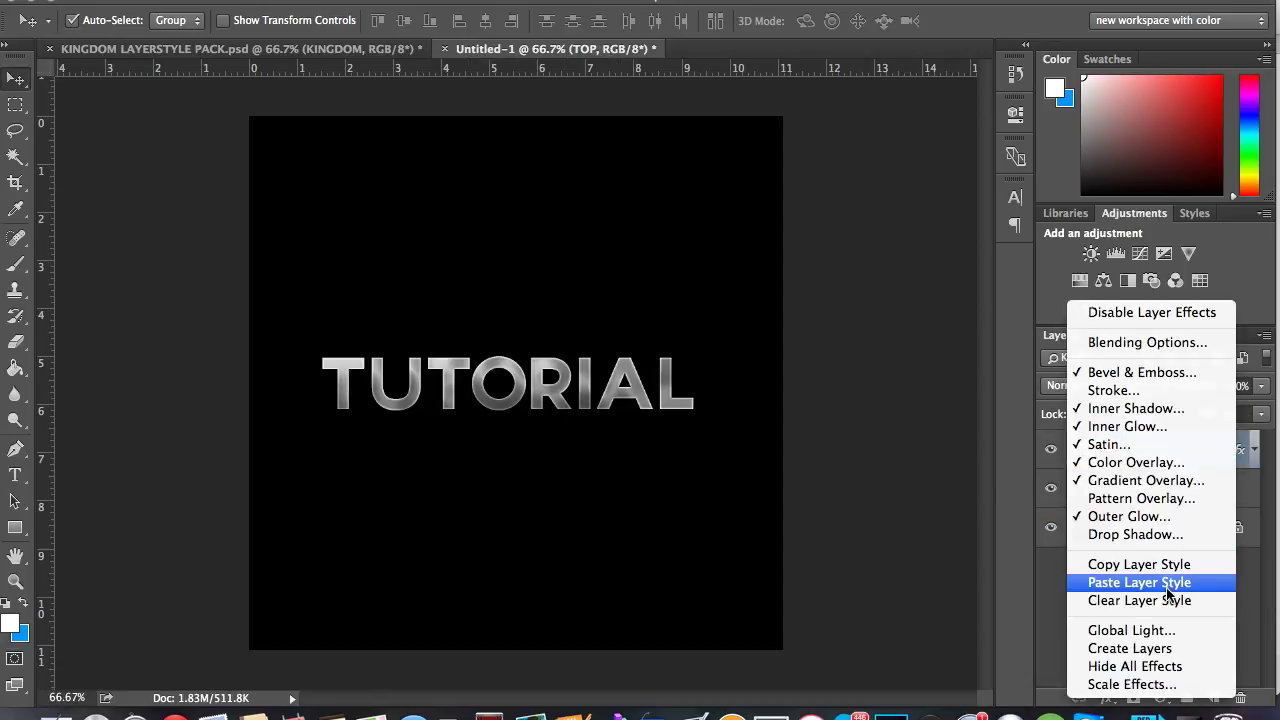
{"action": "left_click", "coordinate": [1168, 600]}
{"action": "right_click", "coordinate": [1234, 450]}
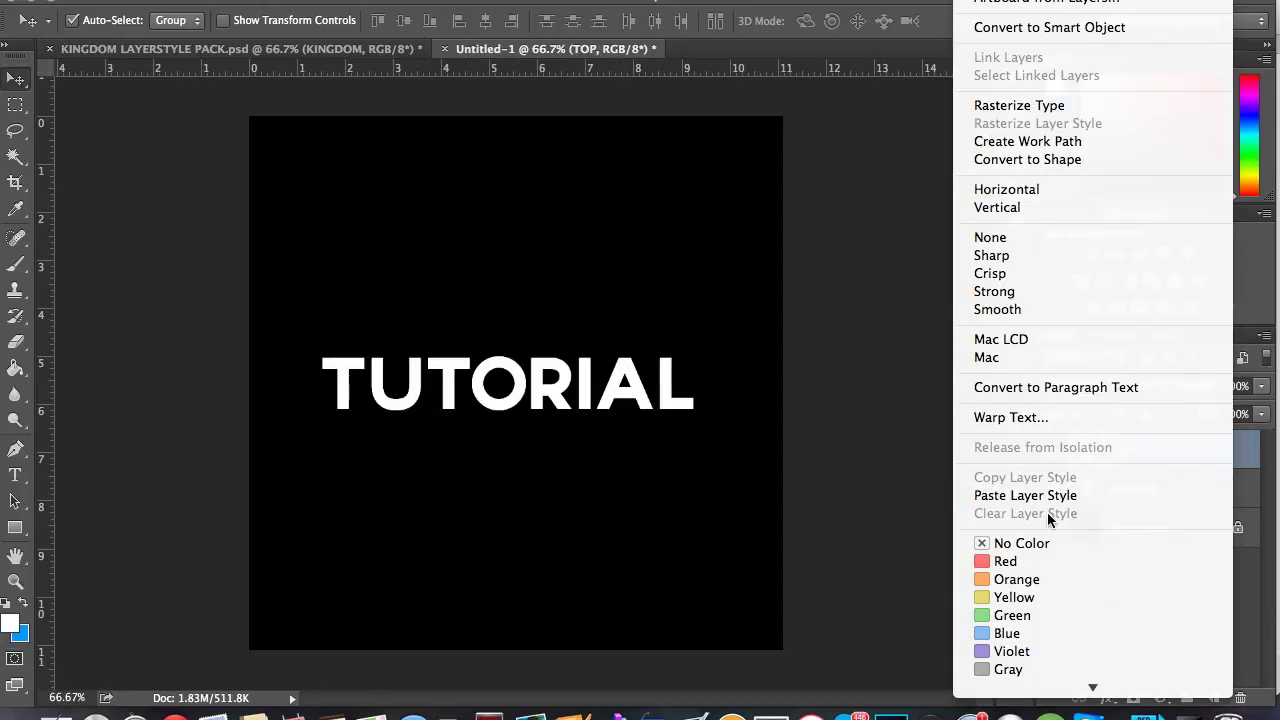
{"action": "left_click", "coordinate": [1052, 495]}
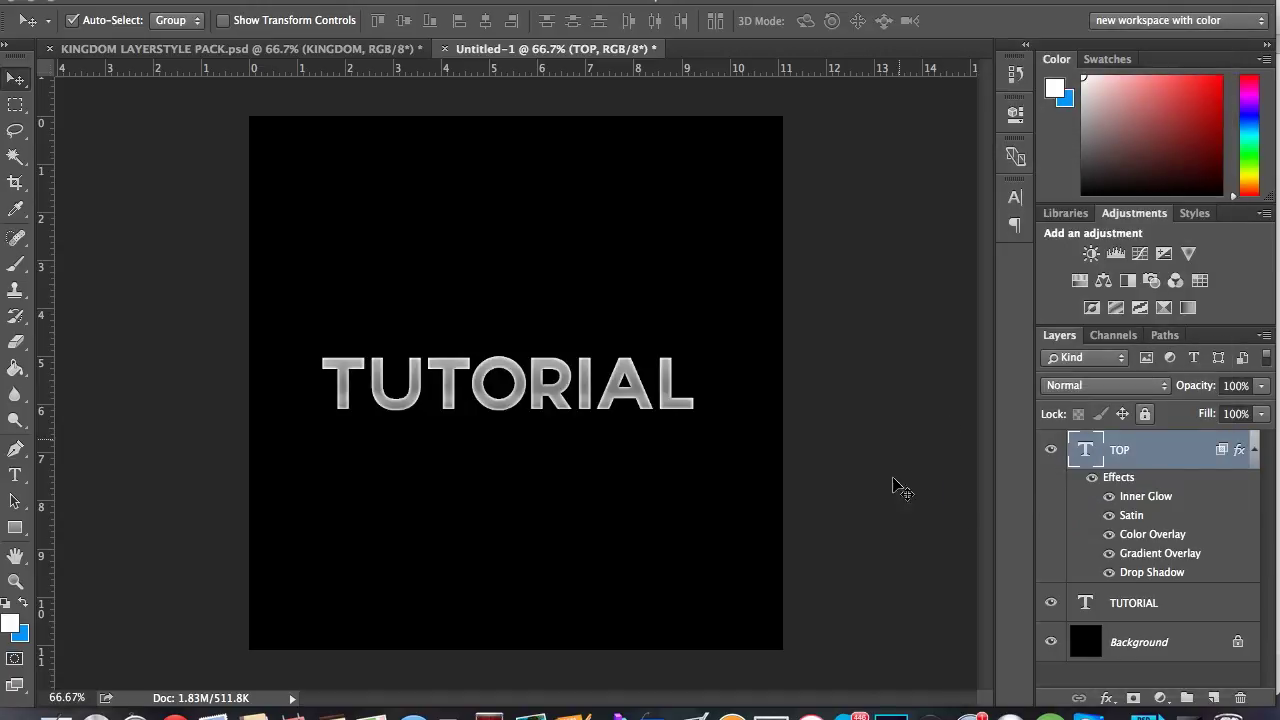
{"action": "left_click", "coordinate": [1051, 604]}
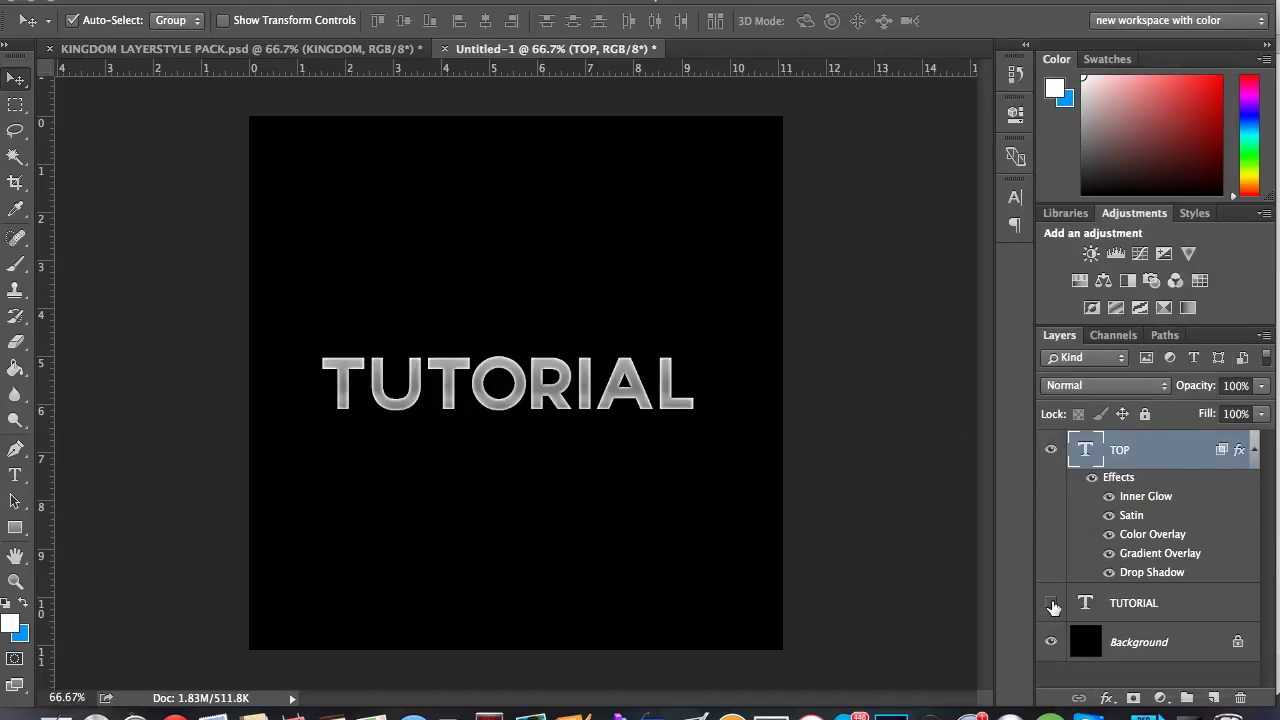
{"action": "left_click", "coordinate": [1051, 604]}
{"action": "left_click", "coordinate": [1255, 452]}
Step: Free-transform the TOP text to 99% height and width, then select the TUTORIAL layer
{"action": "left_click", "coordinate": [1230, 490]}
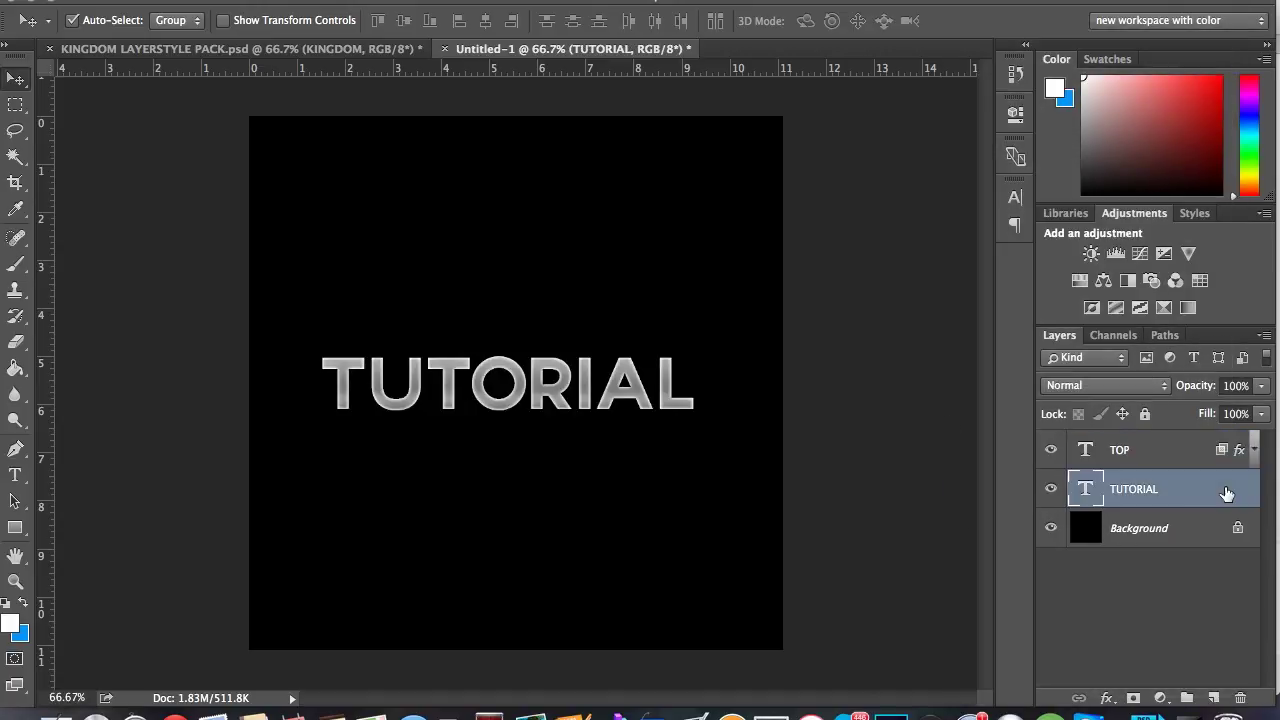
{"action": "left_click", "coordinate": [1120, 443]}
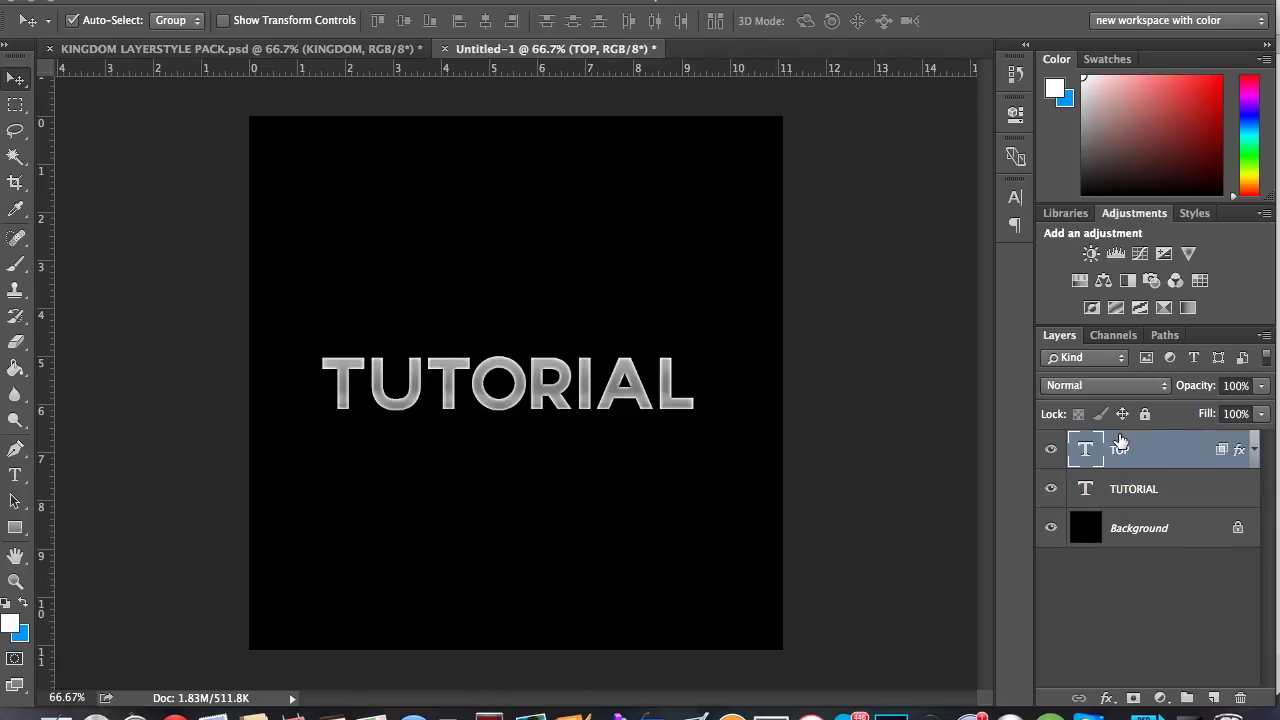
{"action": "key", "text": "ctrl+t"}
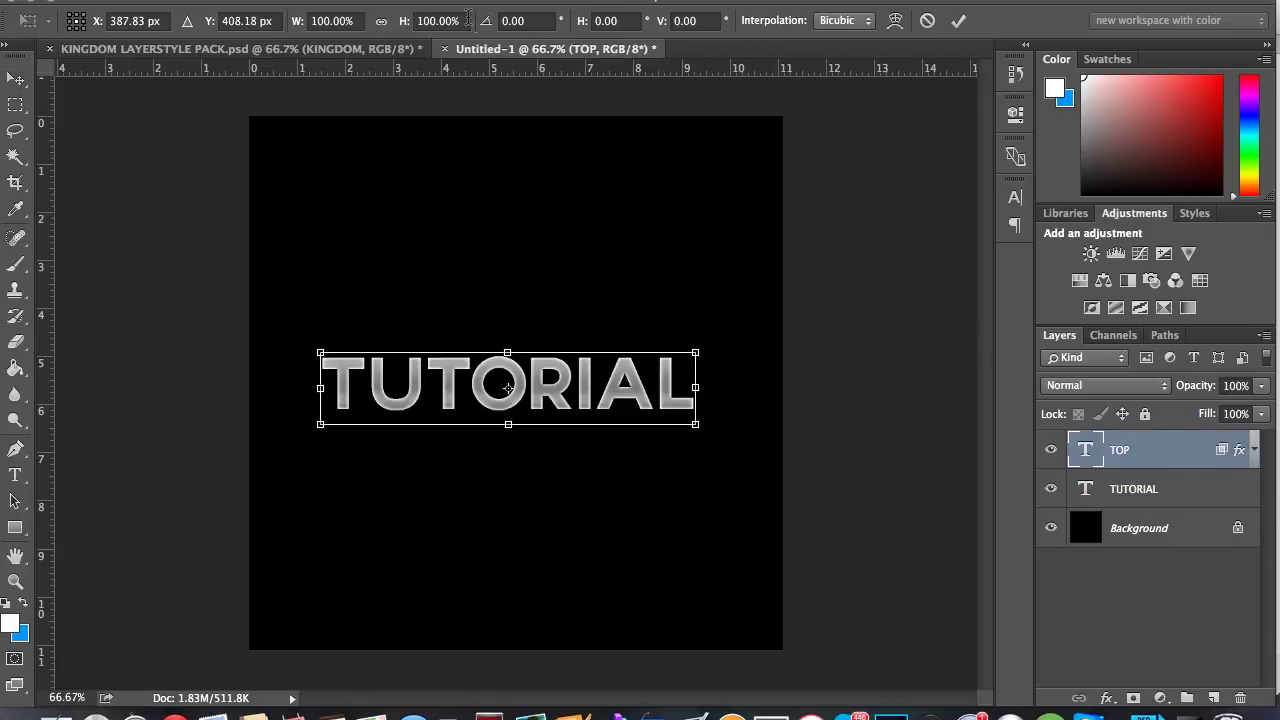
{"action": "left_click", "coordinate": [438, 20]}
{"action": "type", "text": "99"}
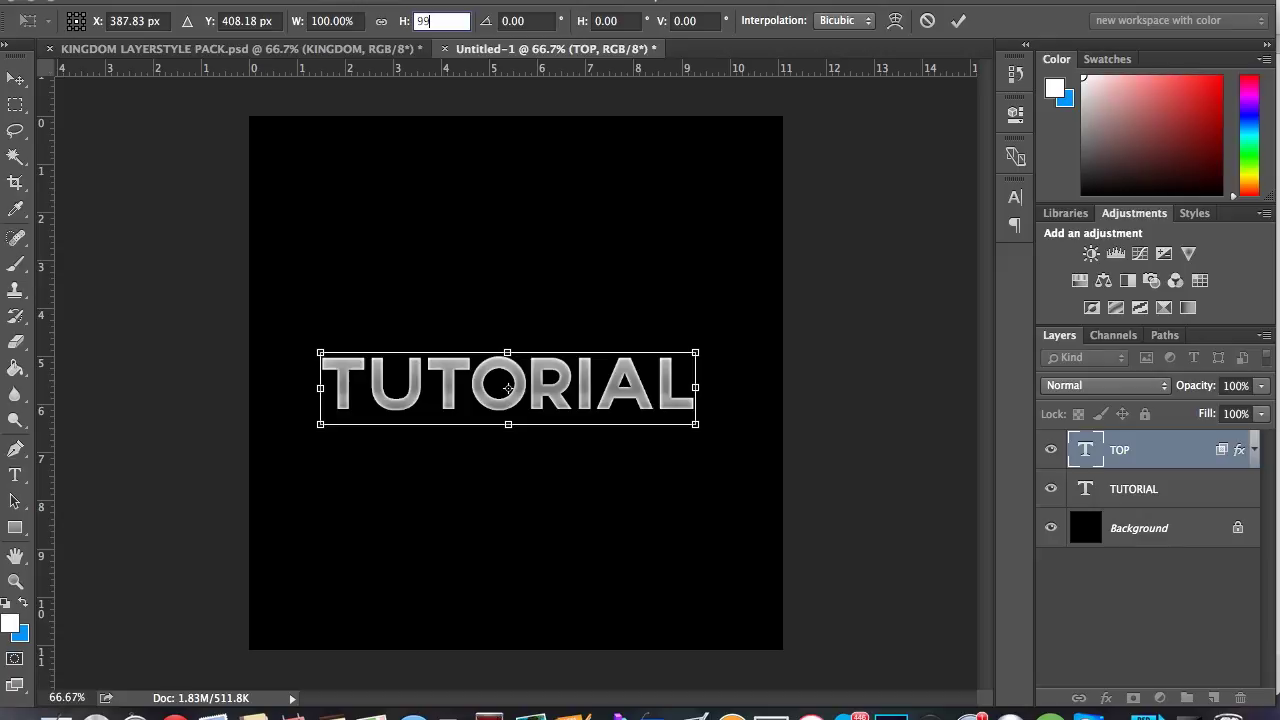
{"action": "left_click", "coordinate": [359, 20]}
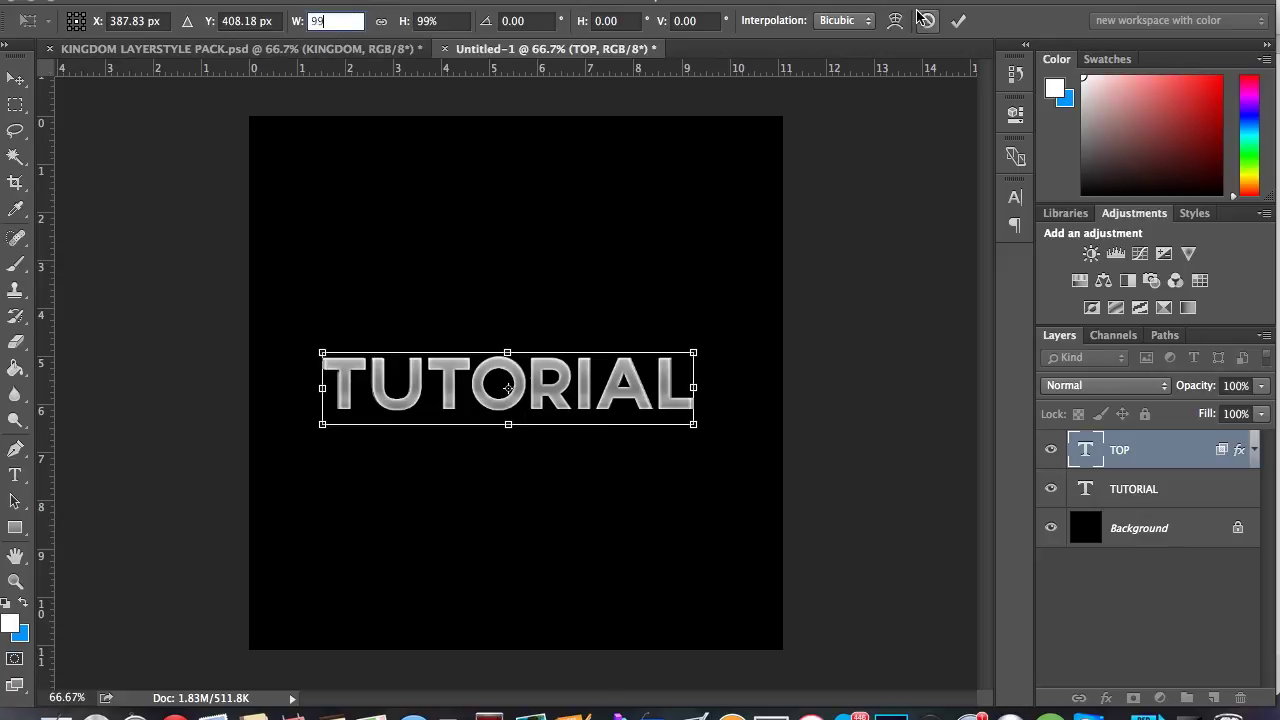
{"action": "left_click", "coordinate": [959, 21]}
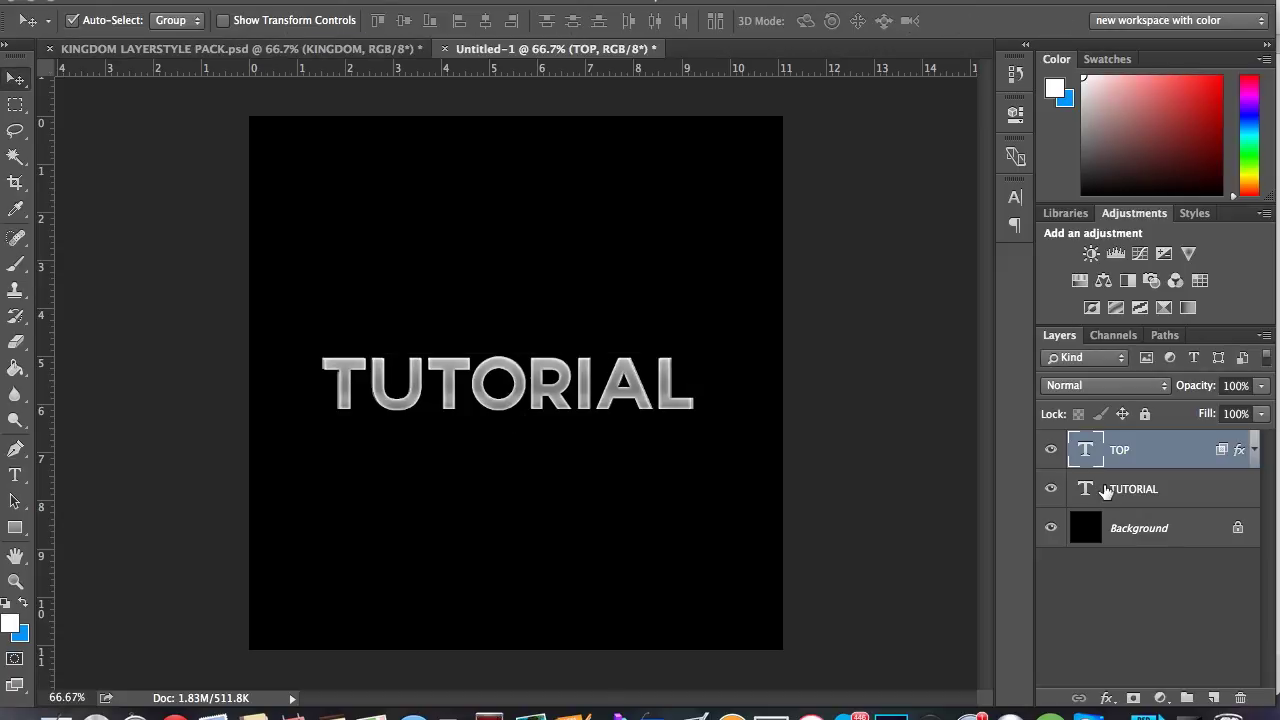
{"action": "left_click", "coordinate": [1118, 489]}
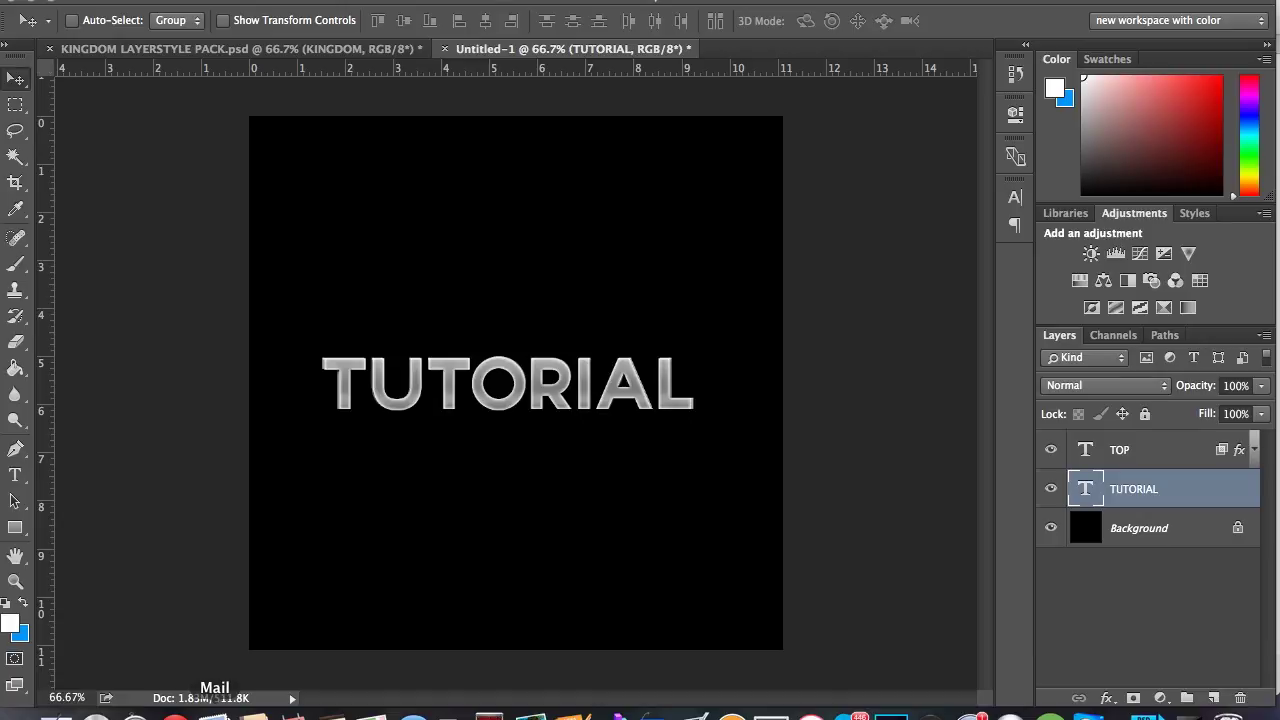
Step: Duplicate the TUTORIAL layer into eleven copies and merge them into TUTORIAL copy 11
{"action": "key", "text": "super+j"}
{"action": "key", "text": "super+j"}
{"action": "key", "text": "super+j"}
{"action": "key", "text": "super+j"}
{"action": "key", "text": "super+j"}
{"action": "key", "text": "super+j"}
{"action": "key", "text": "super+j"}
{"action": "key", "text": "super+j"}
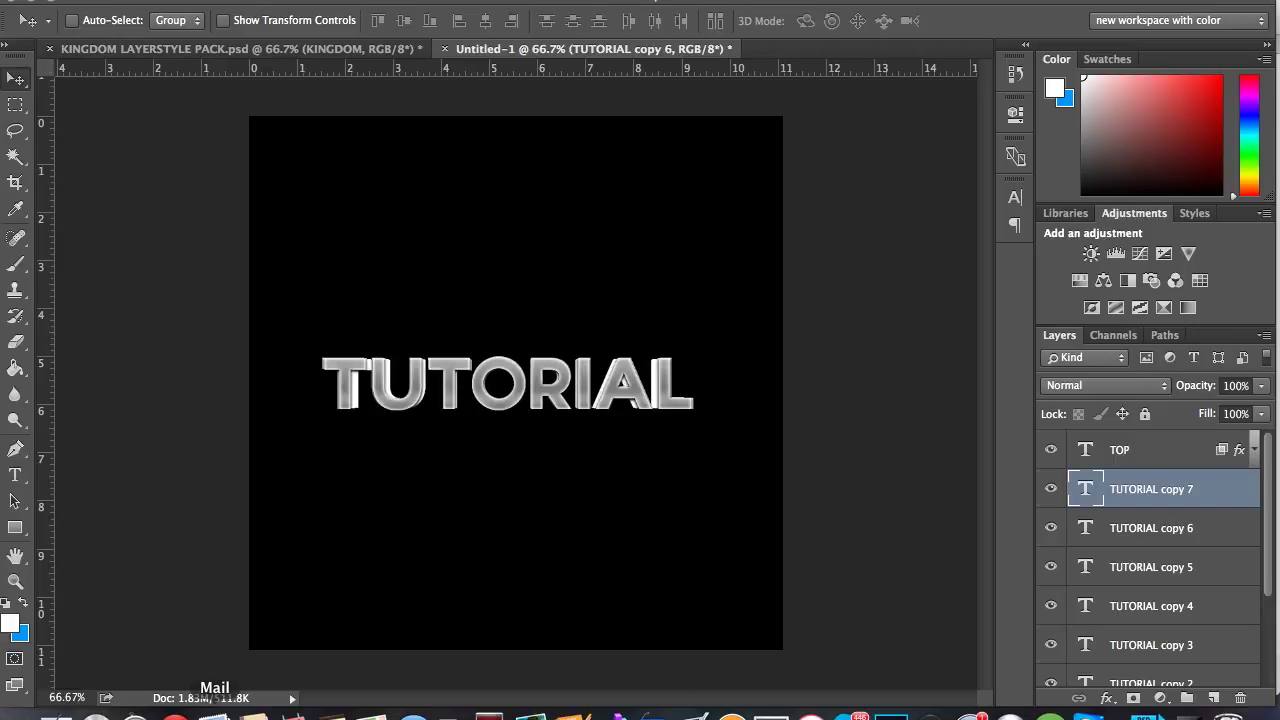
{"action": "key", "text": "super+j"}
{"action": "key", "text": "super+j"}
{"action": "key", "text": "super+j"}
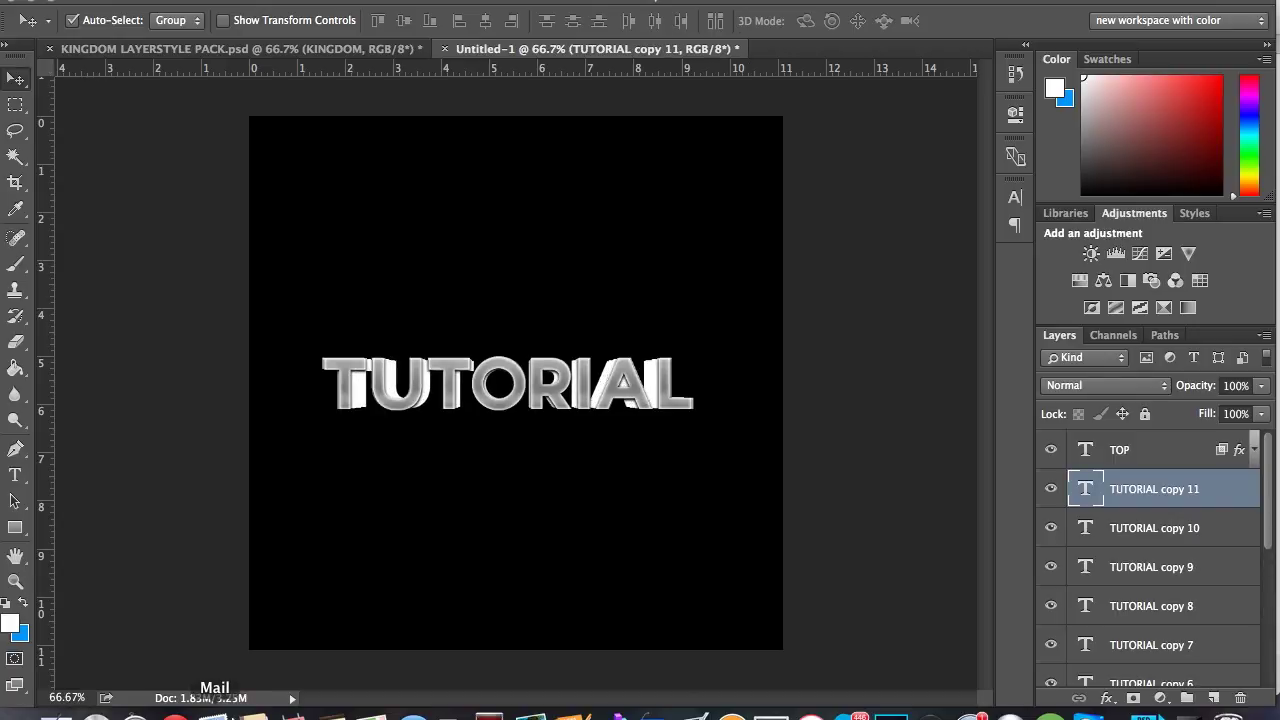
{"action": "scroll", "coordinate": [1207, 560], "scroll_direction": "down", "scroll_amount": 5}
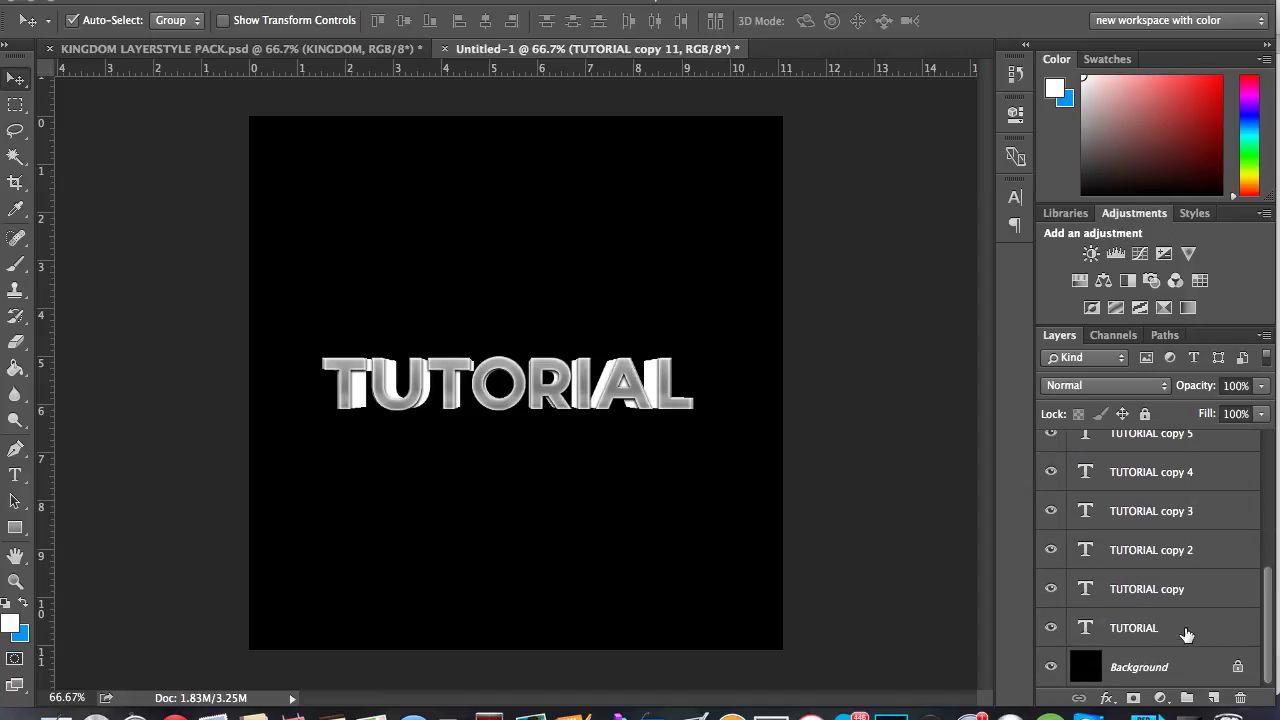
{"action": "left_click", "coordinate": [1186, 630], "text": "shift"}
{"action": "key", "text": "super+e"}
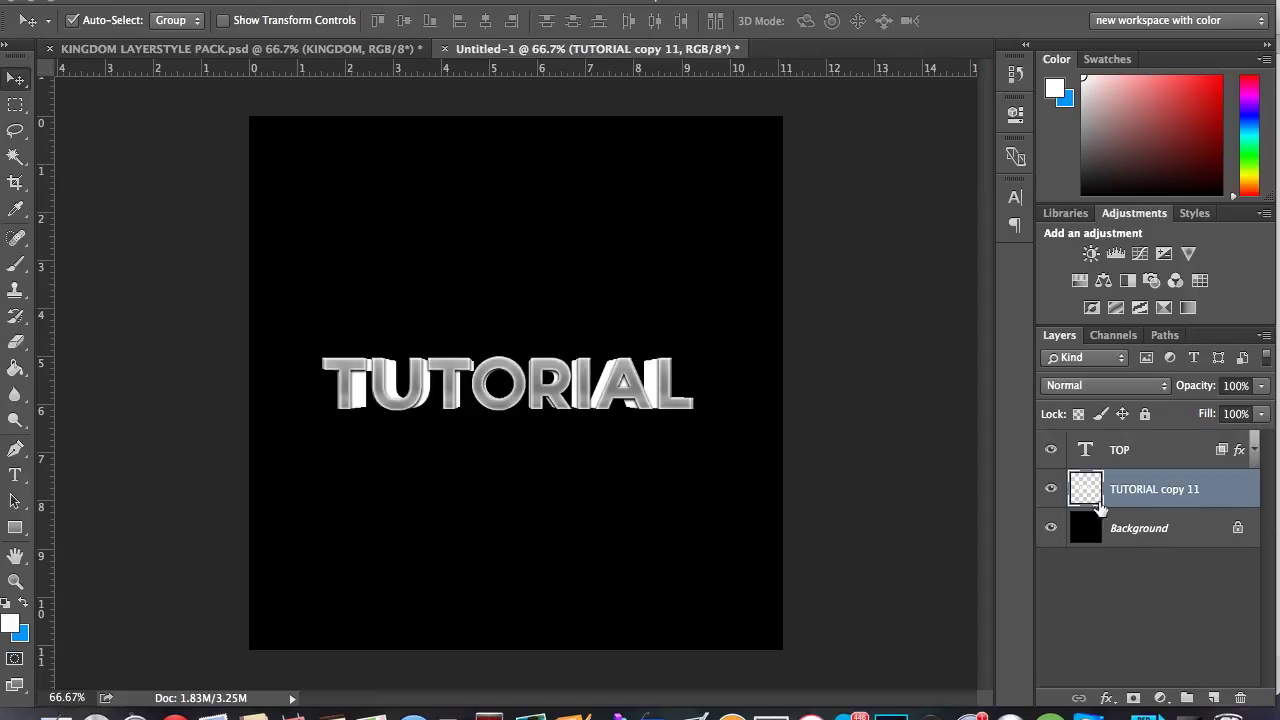
Step: Check the merged TUTORIAL copy 11, nudge it 2 px left, and compare it against the unmerged copies
{"action": "left_click", "coordinate": [1051, 489]}
{"action": "left_click", "coordinate": [1051, 489]}
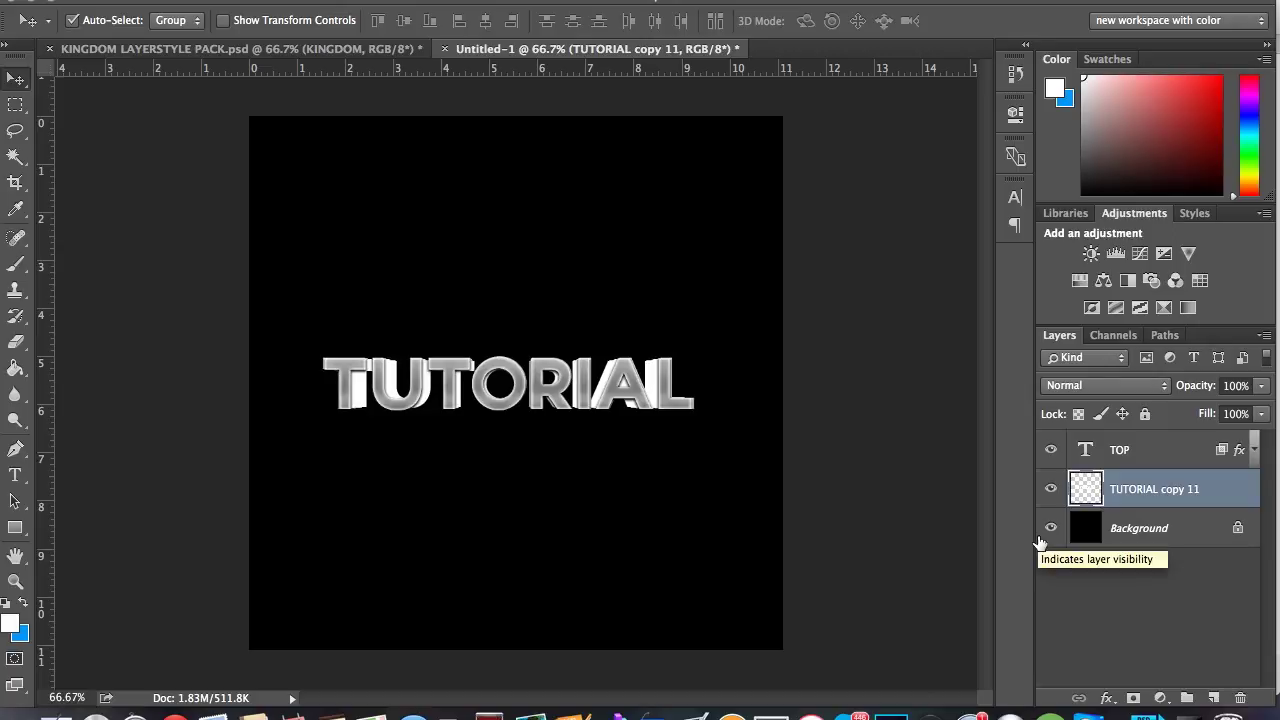
{"action": "key", "text": "Left"}
{"action": "key", "text": "Left"}
{"action": "key", "text": "Left"}
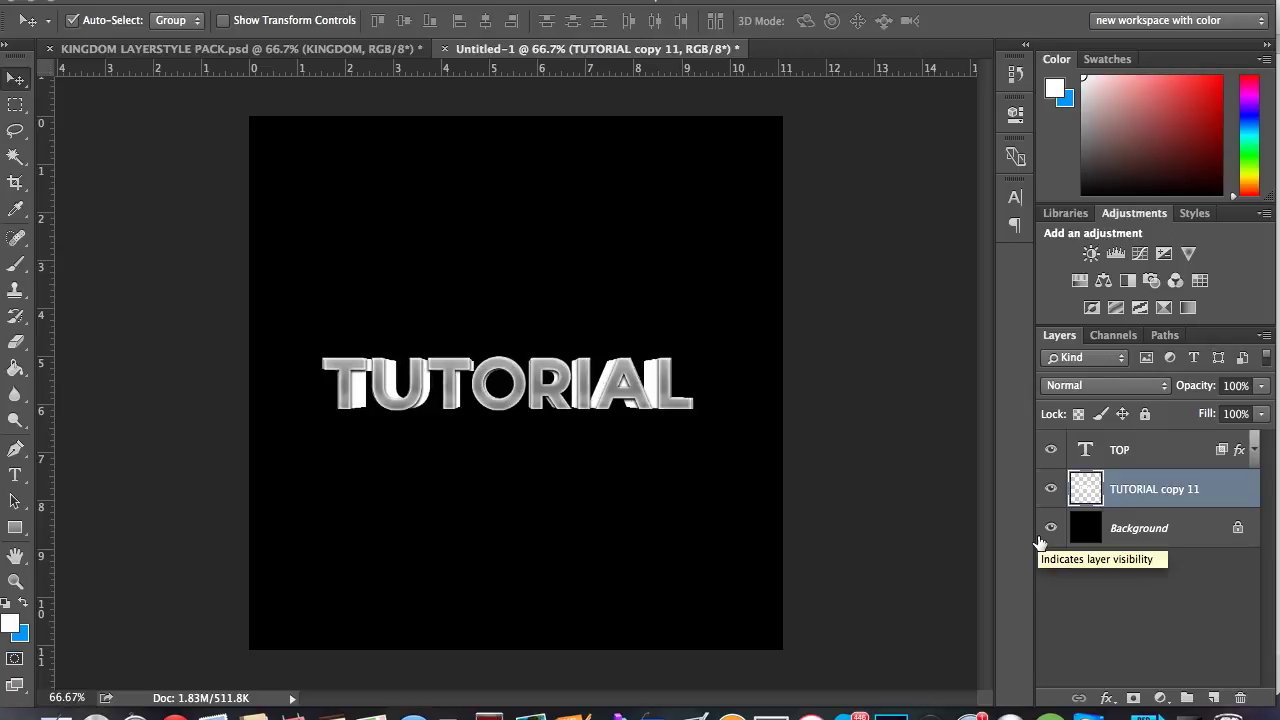
{"action": "key", "text": "ctrl+z"}
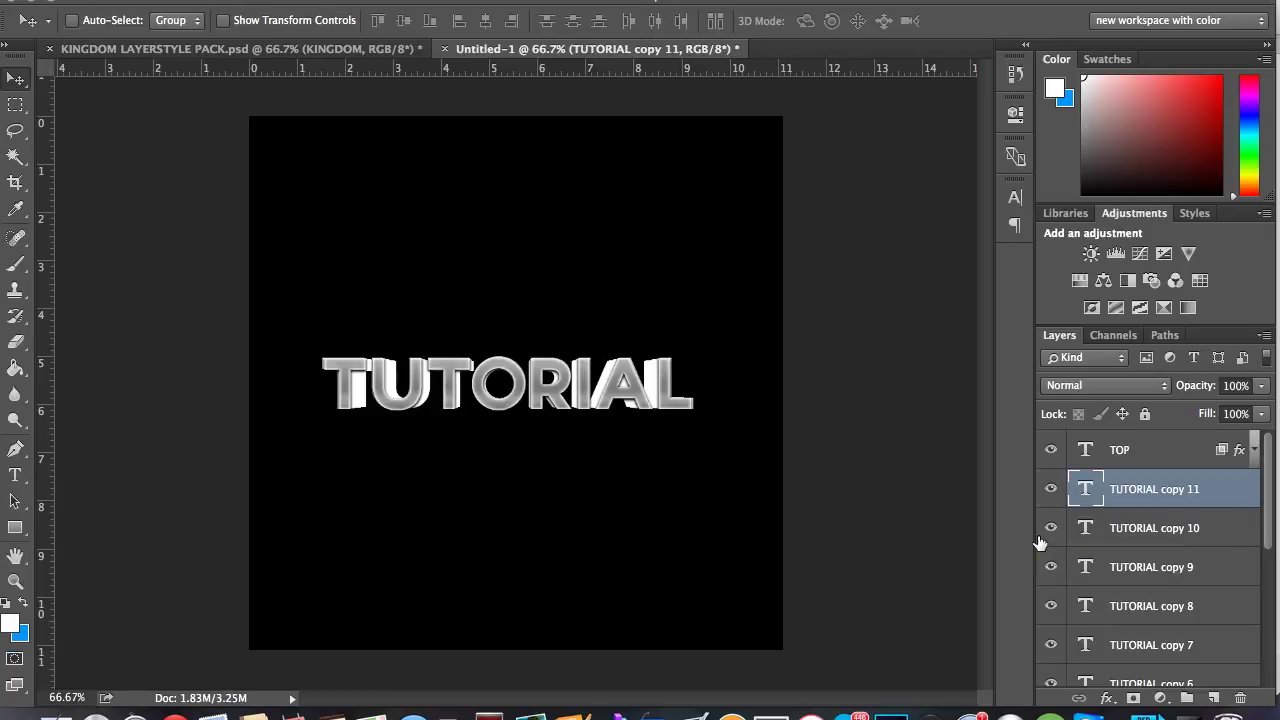
{"action": "key", "text": "ctrl+shift+z"}
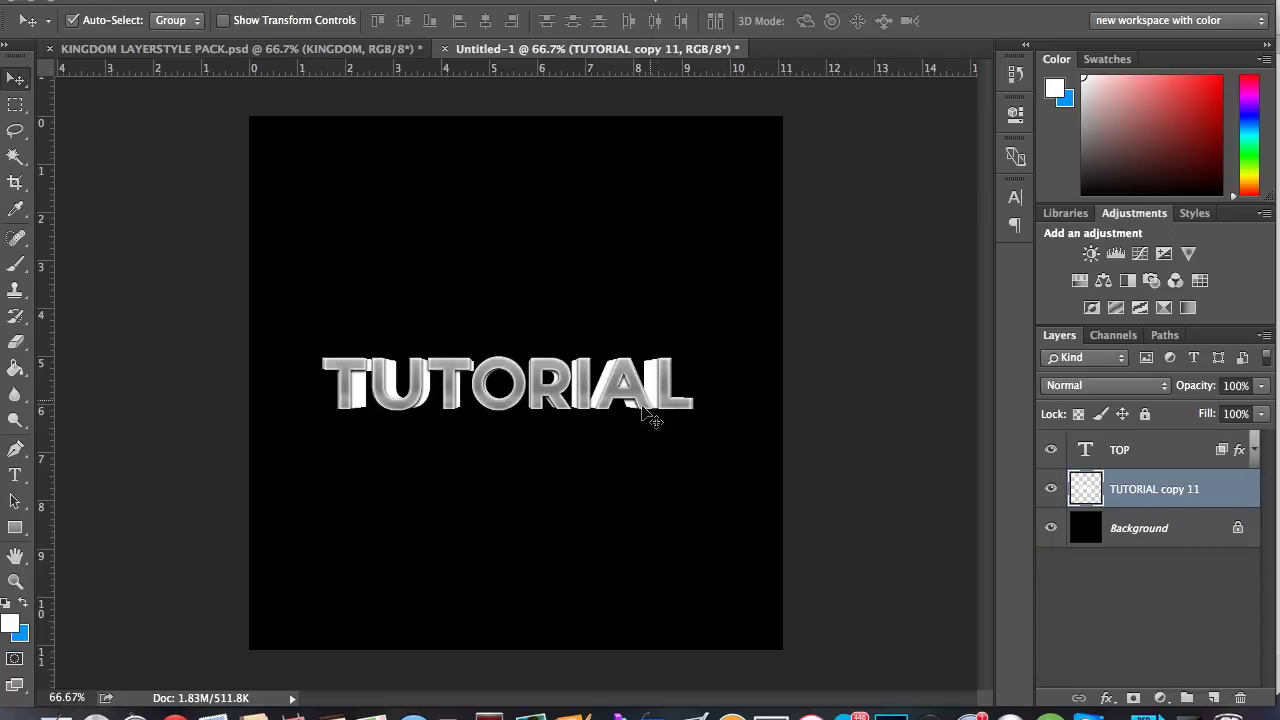
Step: Fine-tune the TUTORIAL layer's position, shifting it 2 px left then 1 px back right
{"action": "mouse_move", "coordinate": [471, 480]}
{"action": "left_mouse_down"}
{"action": "mouse_move", "coordinate": [486, 451]}
{"action": "mouse_move", "coordinate": [463, 437]}
{"action": "mouse_move", "coordinate": [479, 458]}
{"action": "left_mouse_up"}
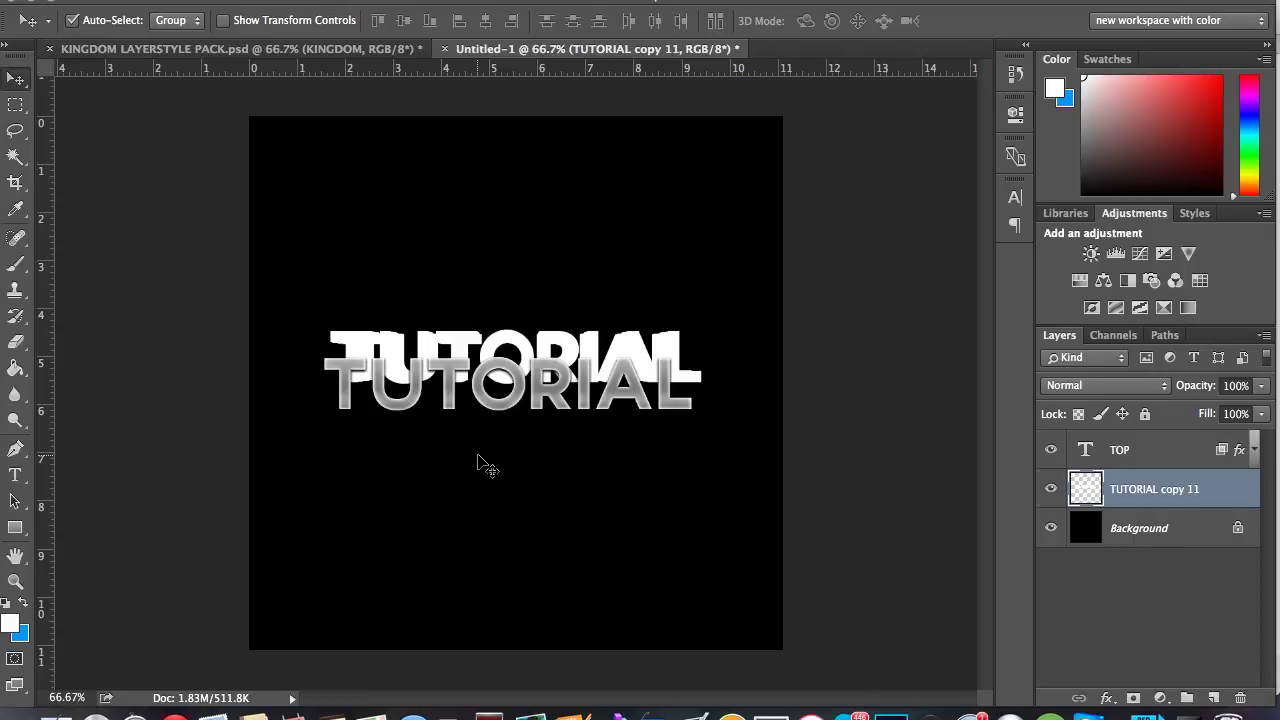
{"action": "key", "text": "ctrl+z"}
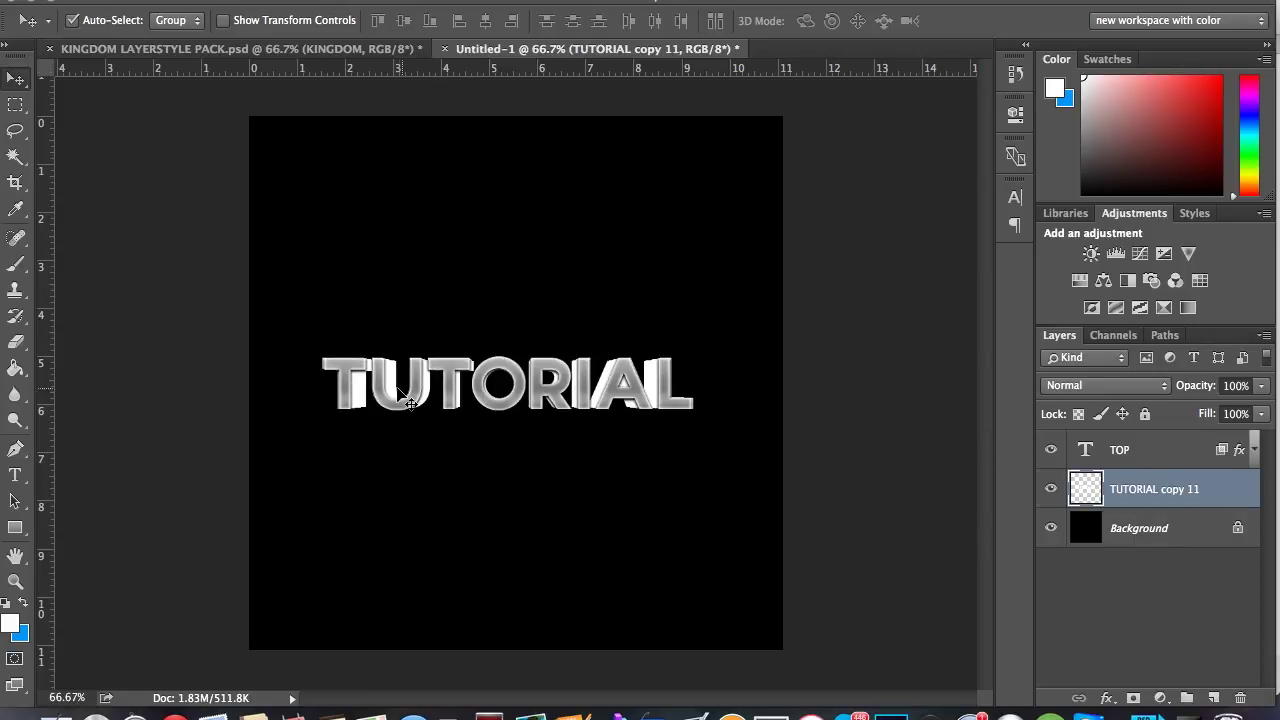
{"action": "key", "text": "Left"}
{"action": "key", "text": "Left"}
{"action": "key", "text": "Left"}
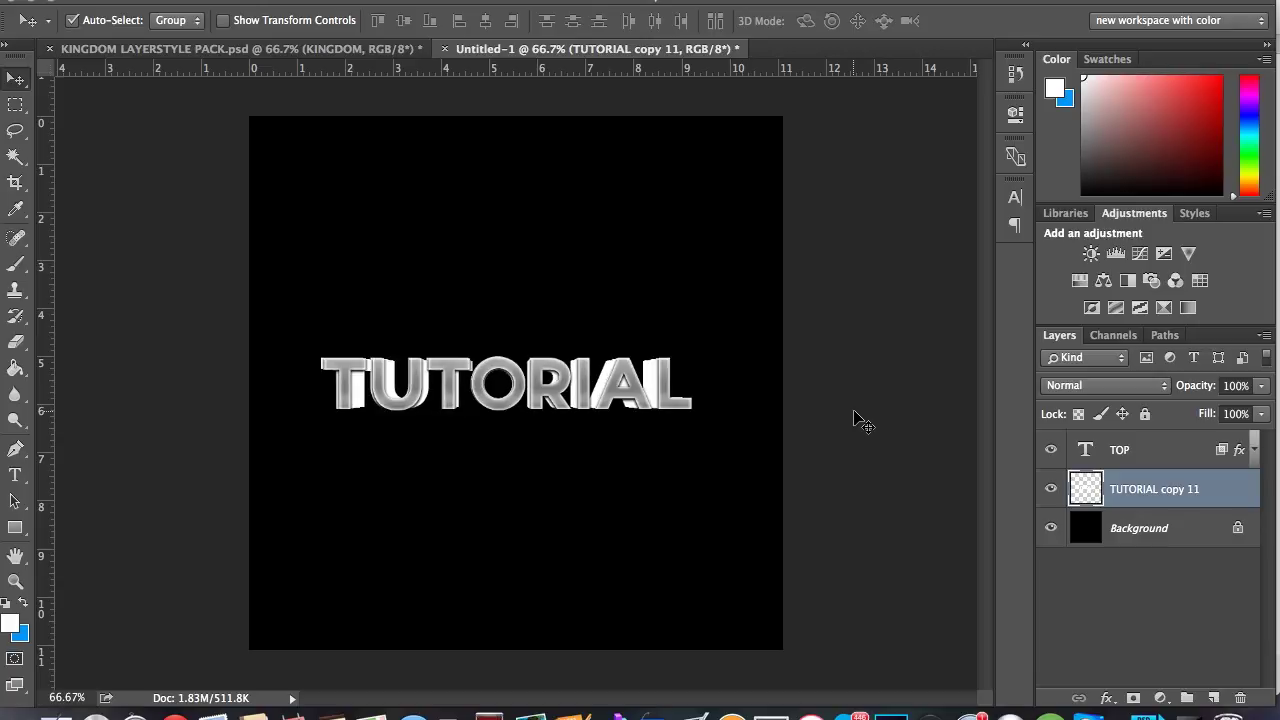
{"action": "key", "text": "Right"}
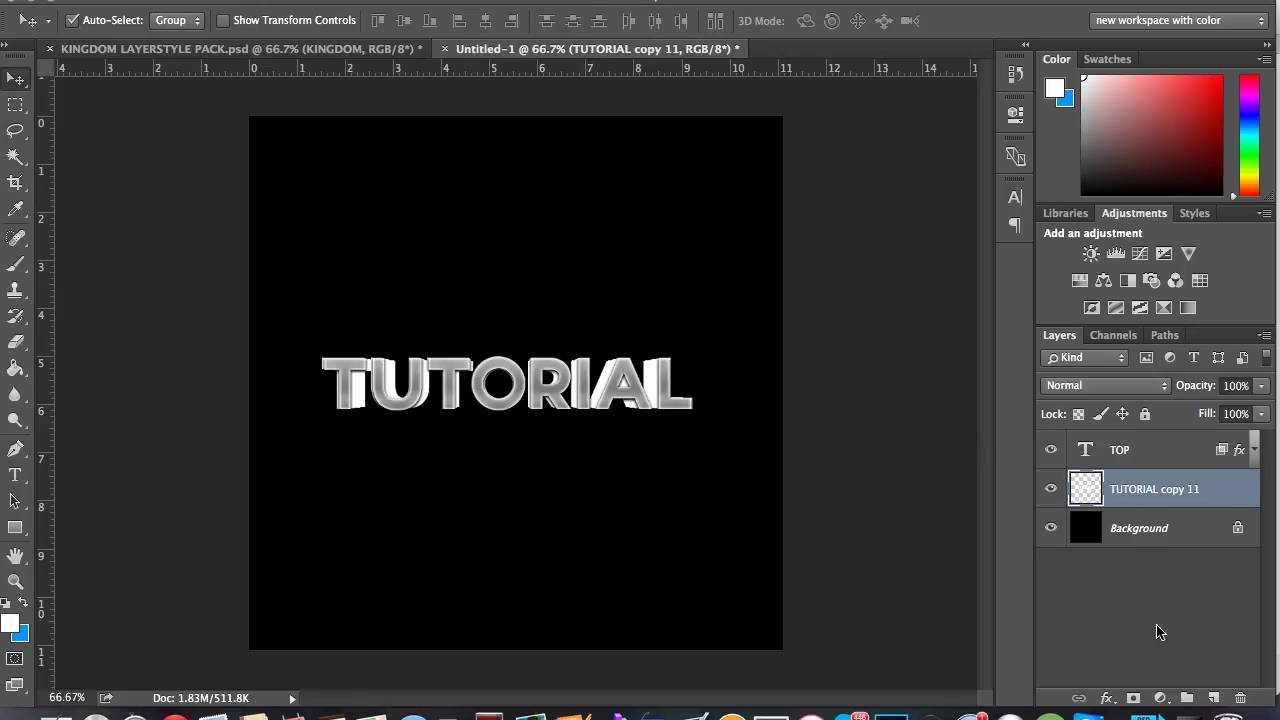
{"action": "left_click", "coordinate": [1240, 697]}
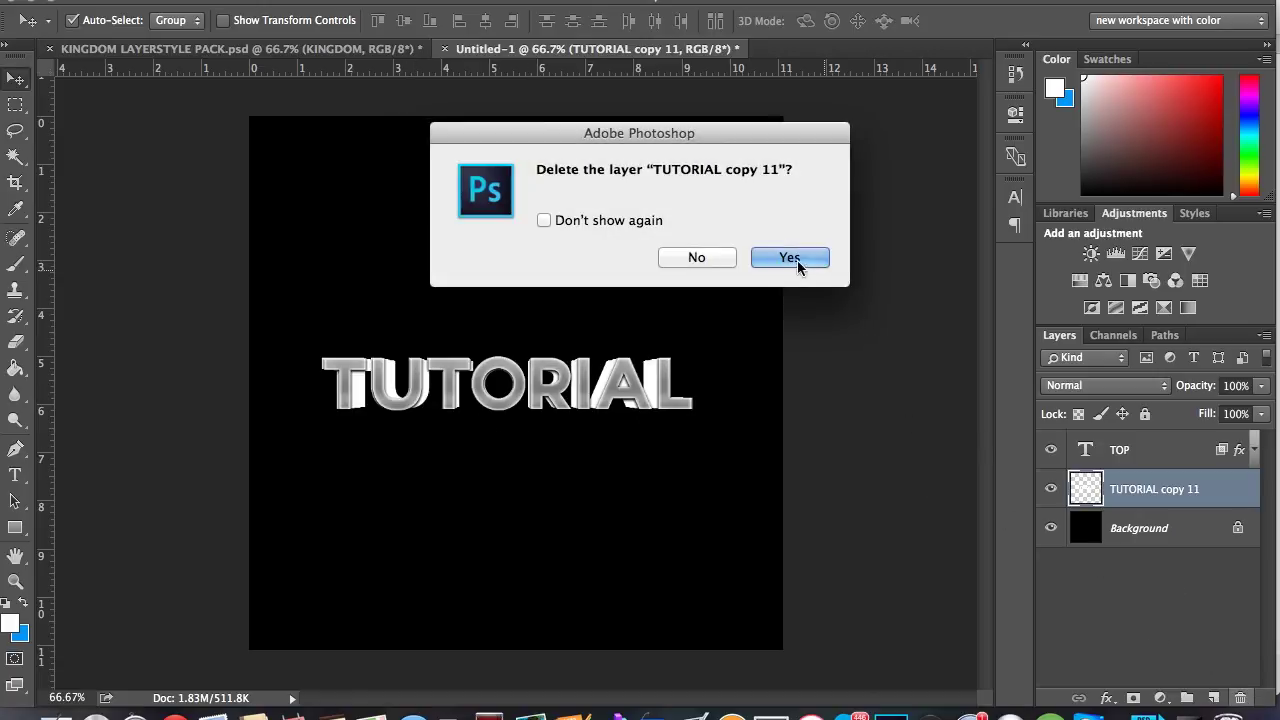
{"action": "left_click", "coordinate": [727, 255]}
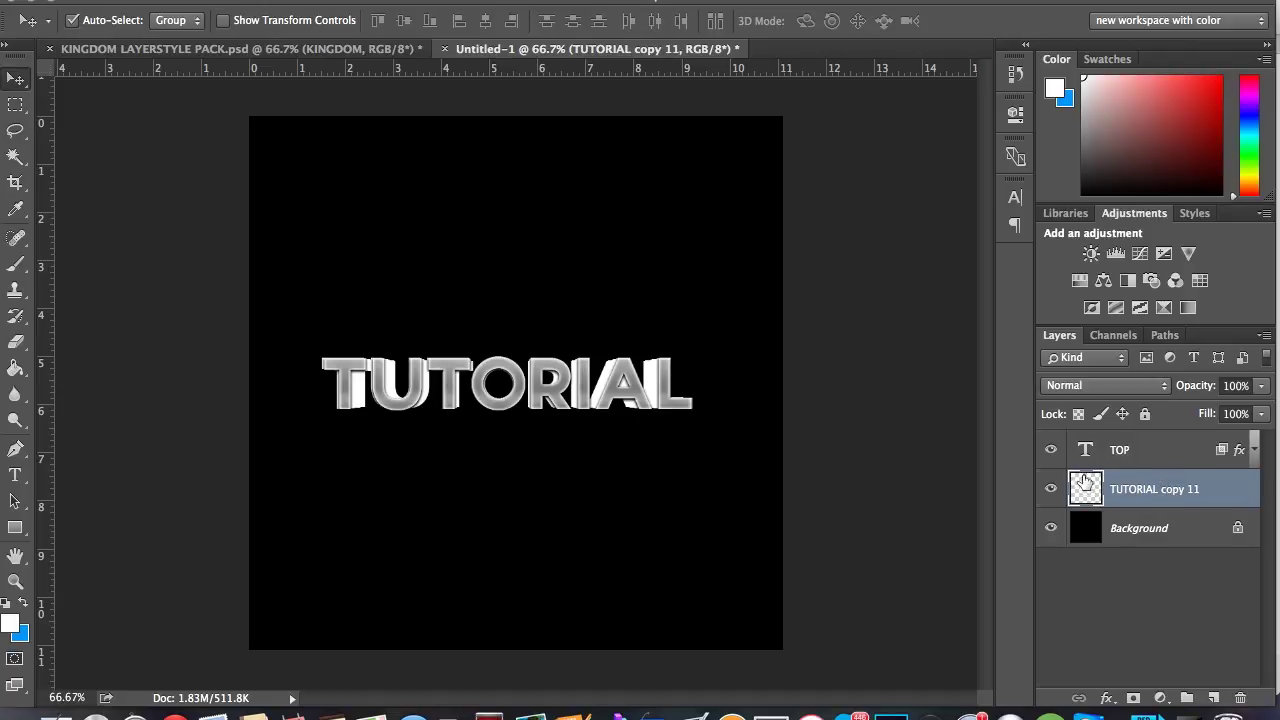
Step: Duplicate TOP and TUTORIAL copy 11 together, then delete the extra TUTORIAL copy 12
{"action": "key", "text": "super"}
{"action": "left_click", "coordinate": [1130, 456], "text": "super"}
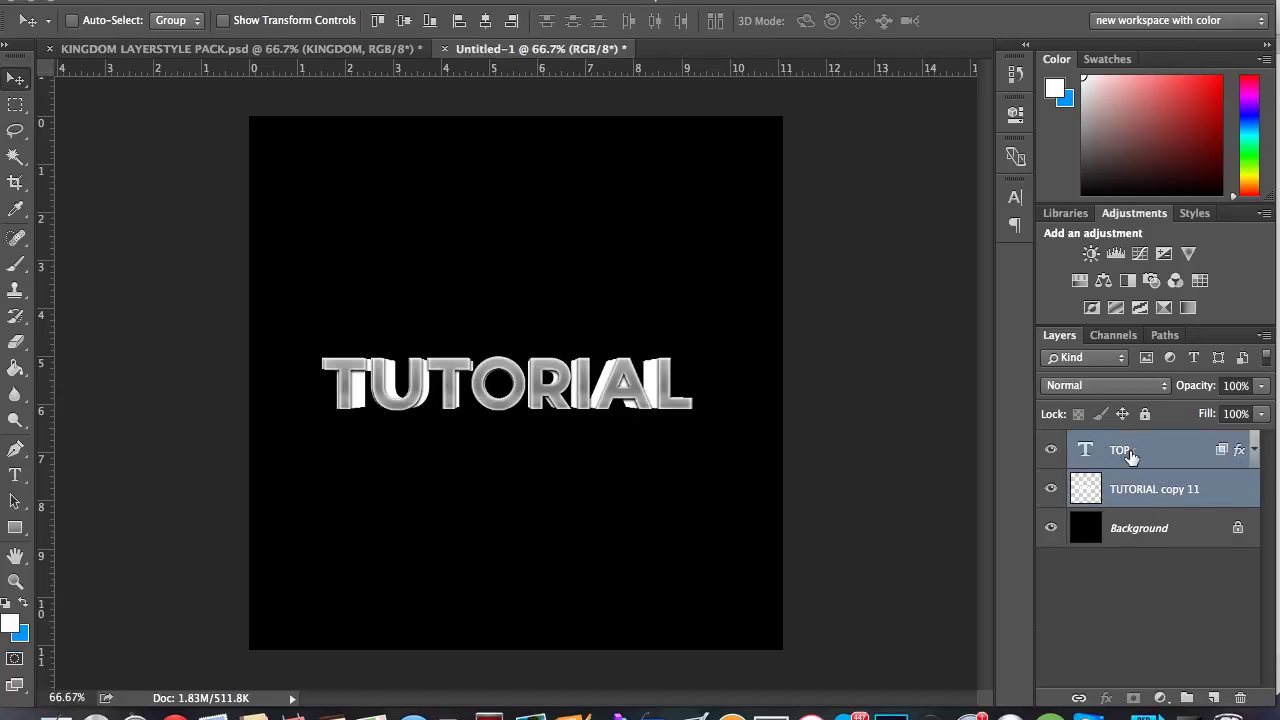
{"action": "key", "text": "super+j"}
{"action": "left_click", "coordinate": [1200, 517]}
{"action": "left_click", "coordinate": [1208, 486]}
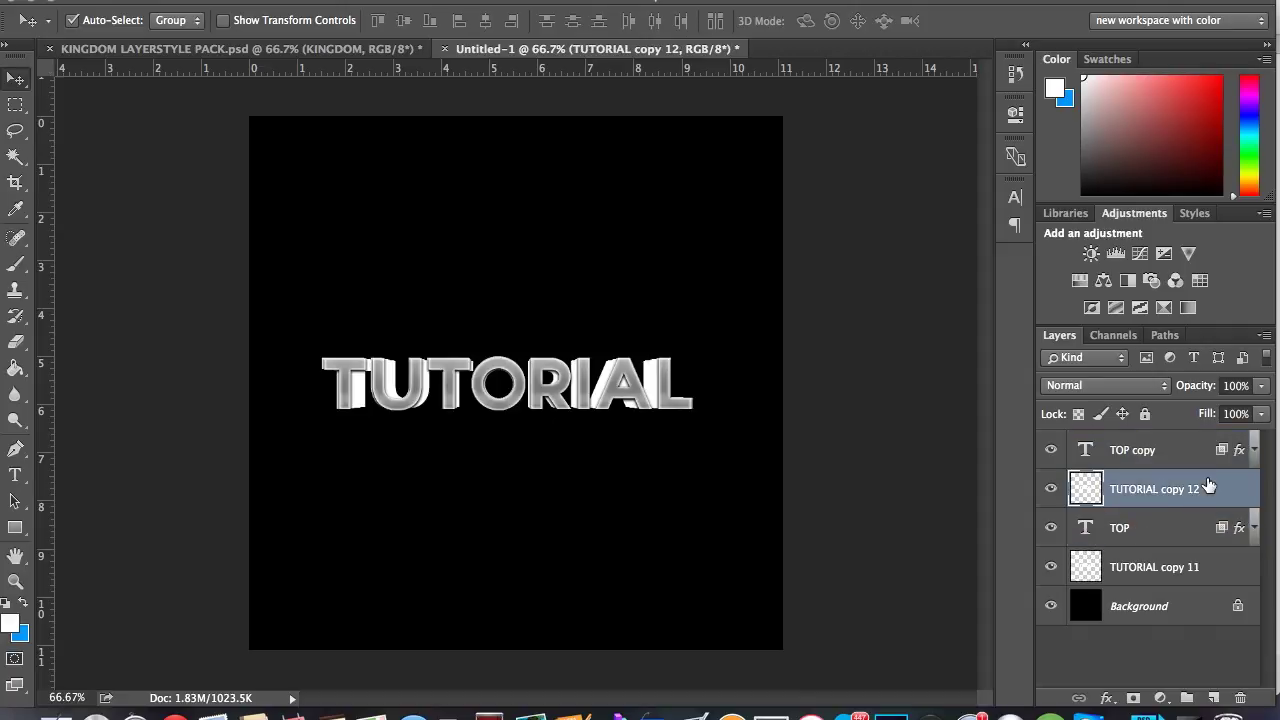
{"action": "left_click_drag", "start_coordinate": [1208, 486], "coordinate": [1240, 698]}
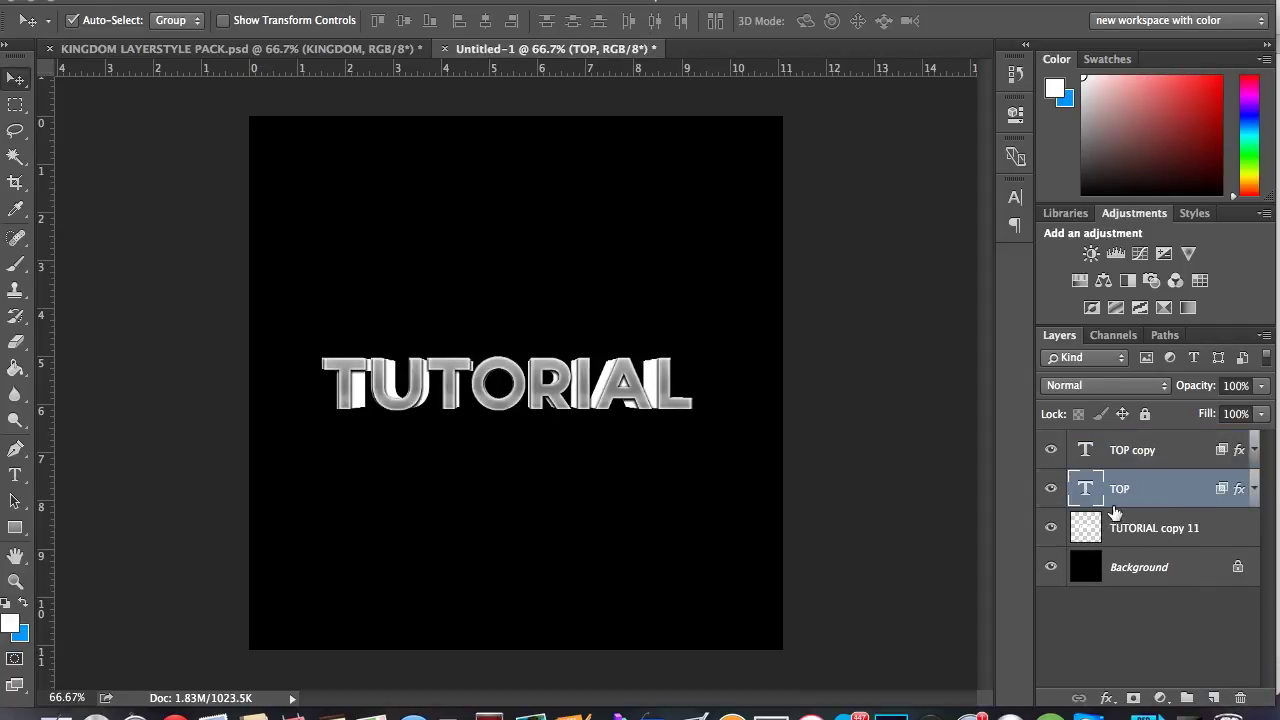
Step: Group TOP and TUTORIAL copy 11 into Group 1 and hide the group
{"action": "left_click", "coordinate": [1118, 528]}
{"action": "left_click", "coordinate": [1130, 496]}
{"action": "left_click", "coordinate": [1134, 528], "text": "super"}
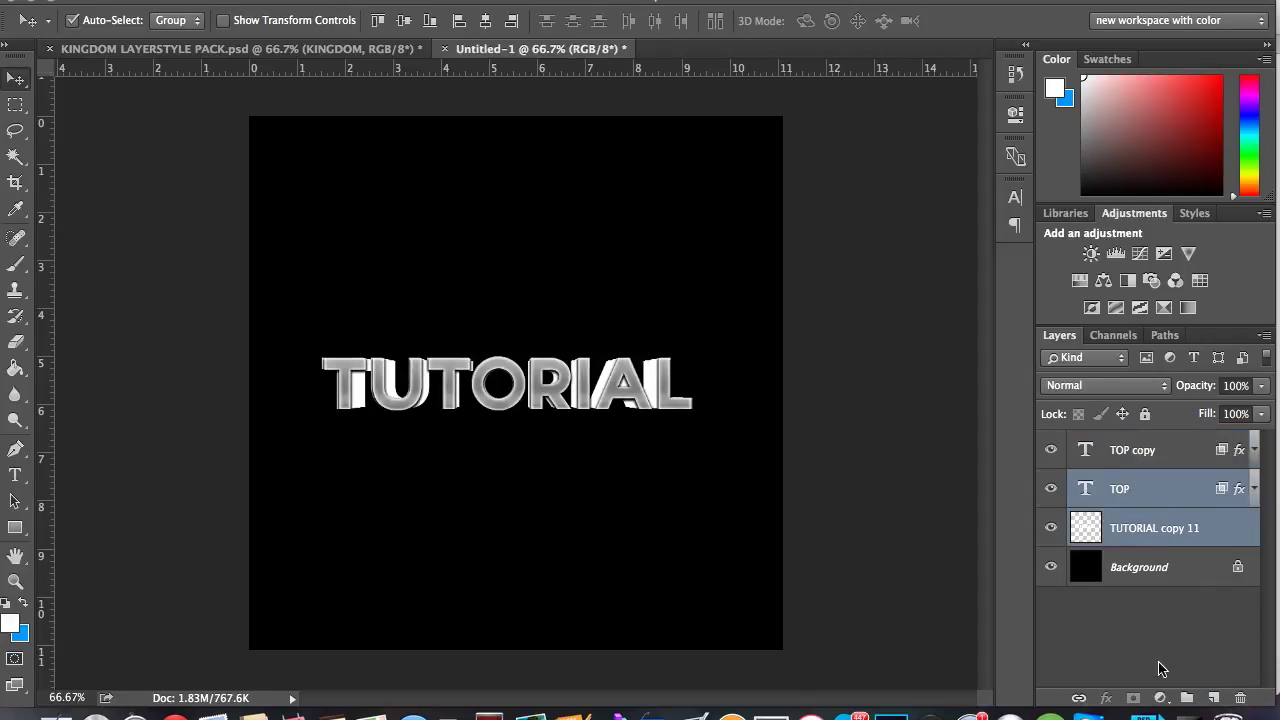
{"action": "left_click", "coordinate": [1187, 698]}
{"action": "left_click", "coordinate": [1050, 481]}
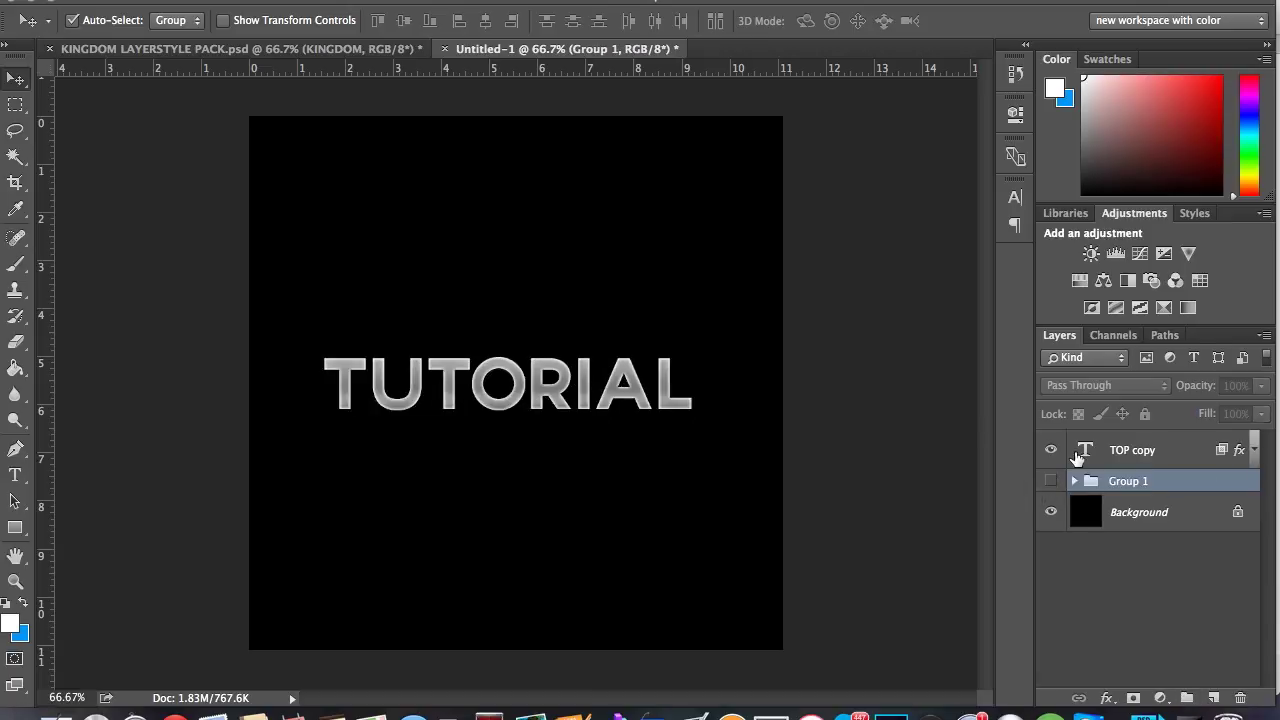
Step: Retype TOP copy as the letter A, move it left, and tilt it about 5 degrees
{"action": "double_click", "coordinate": [1083, 451]}
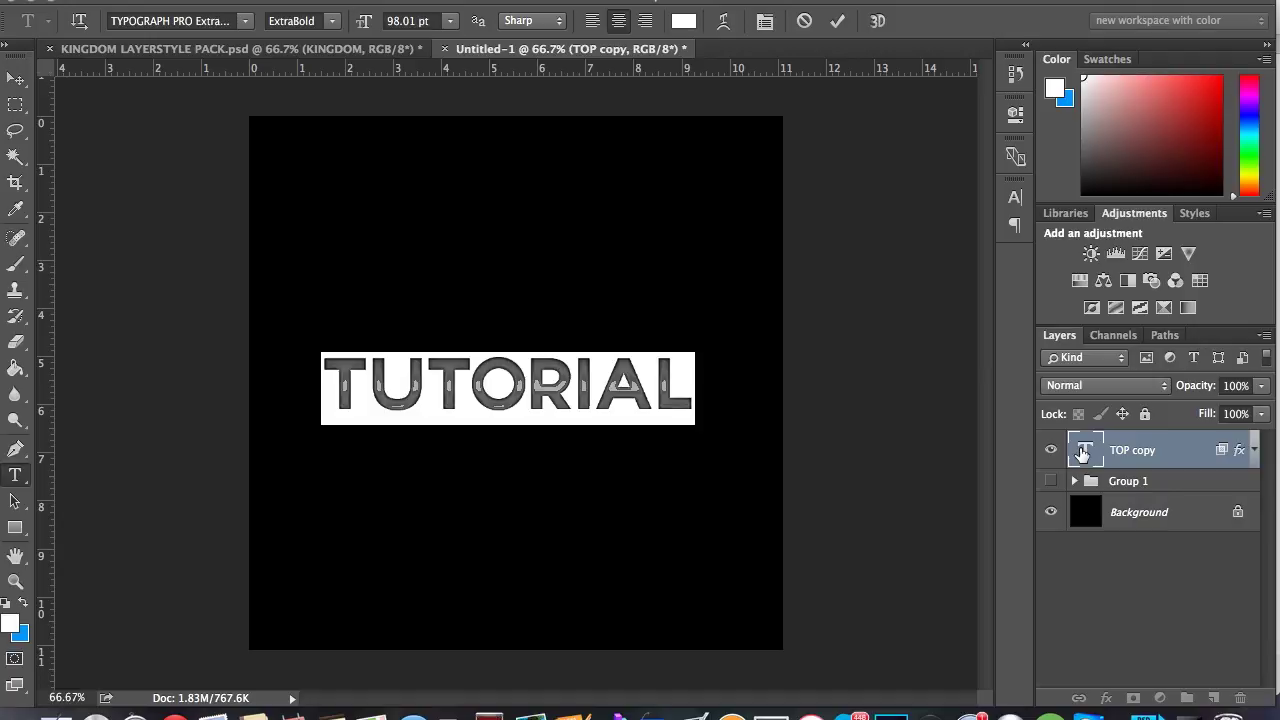
{"action": "type", "text": "A"}
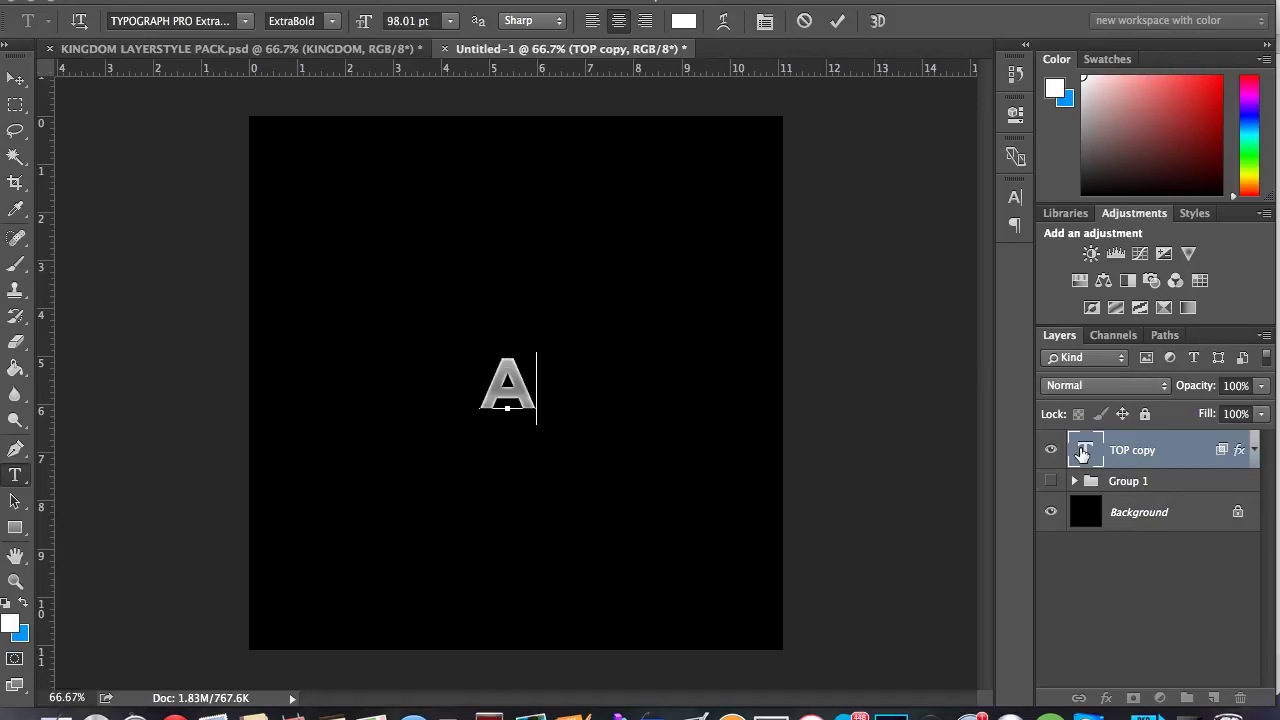
{"action": "left_click", "coordinate": [837, 20]}
{"action": "key", "text": "v"}
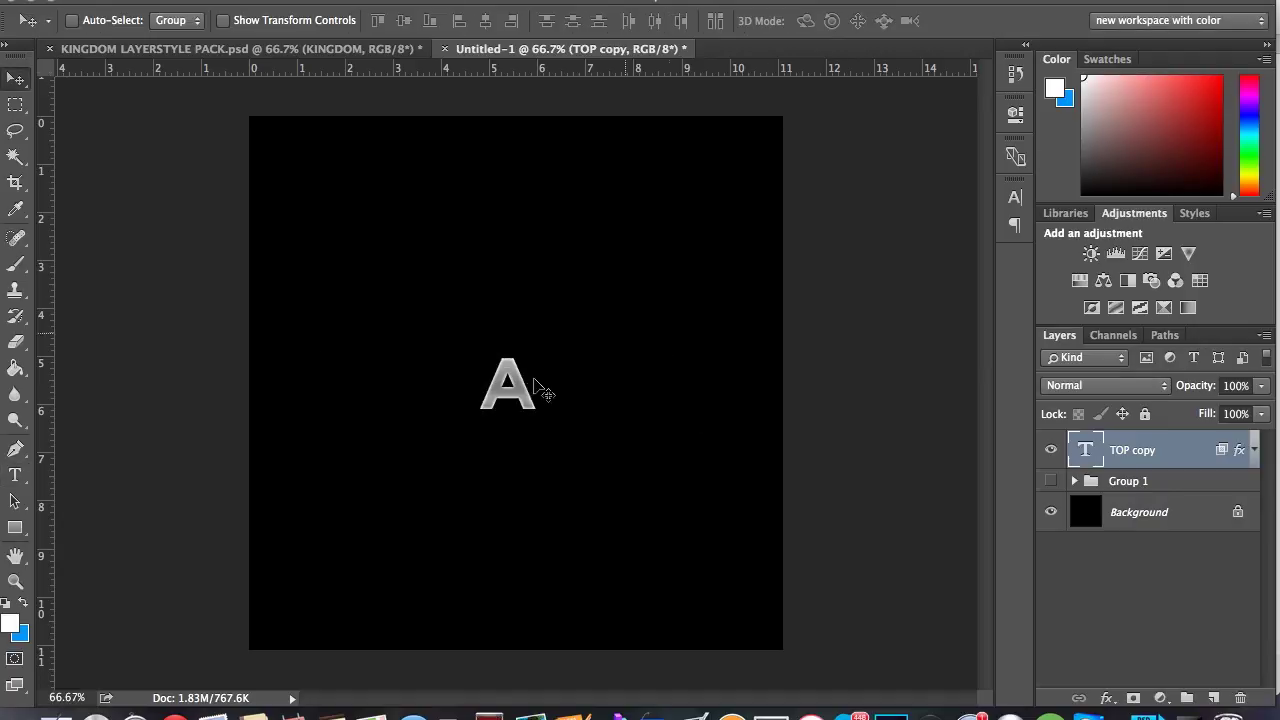
{"action": "left_click_drag", "start_coordinate": [486, 405], "coordinate": [404, 398]}
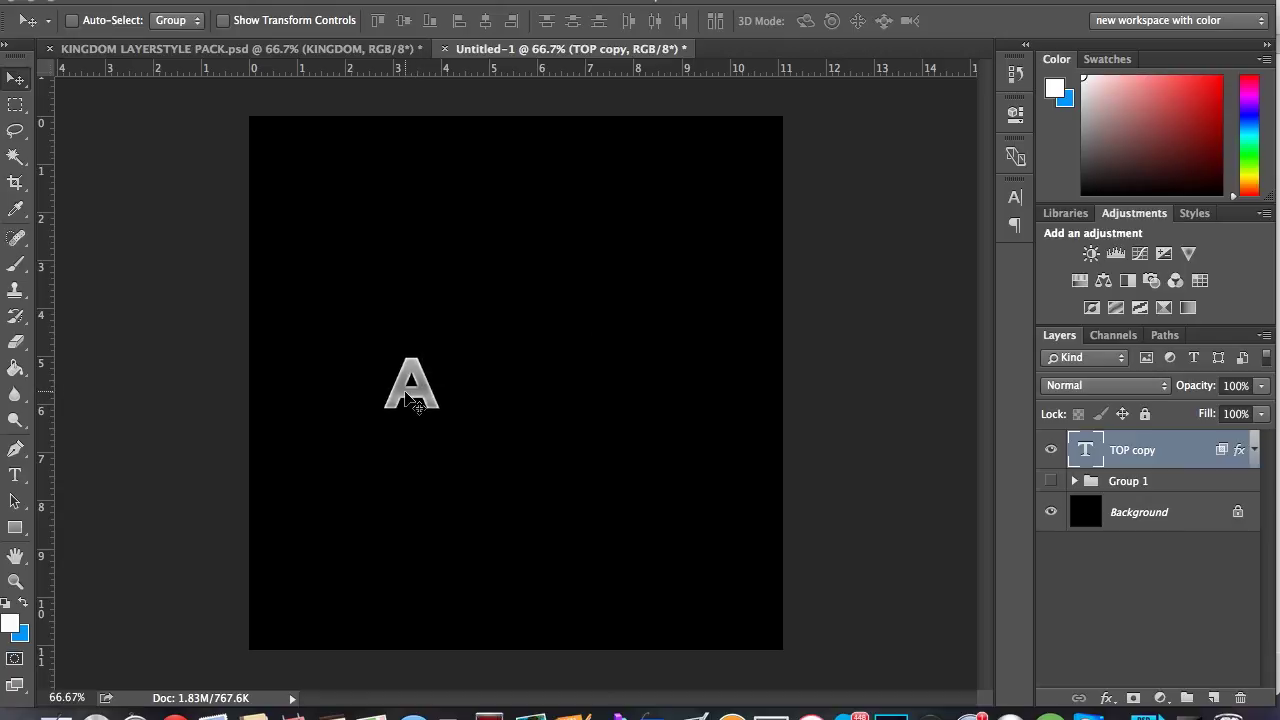
{"action": "key", "text": "ctrl+t"}
{"action": "left_click_drag", "start_coordinate": [462, 445], "coordinate": [456, 446]}
{"action": "left_click", "coordinate": [958, 21]}
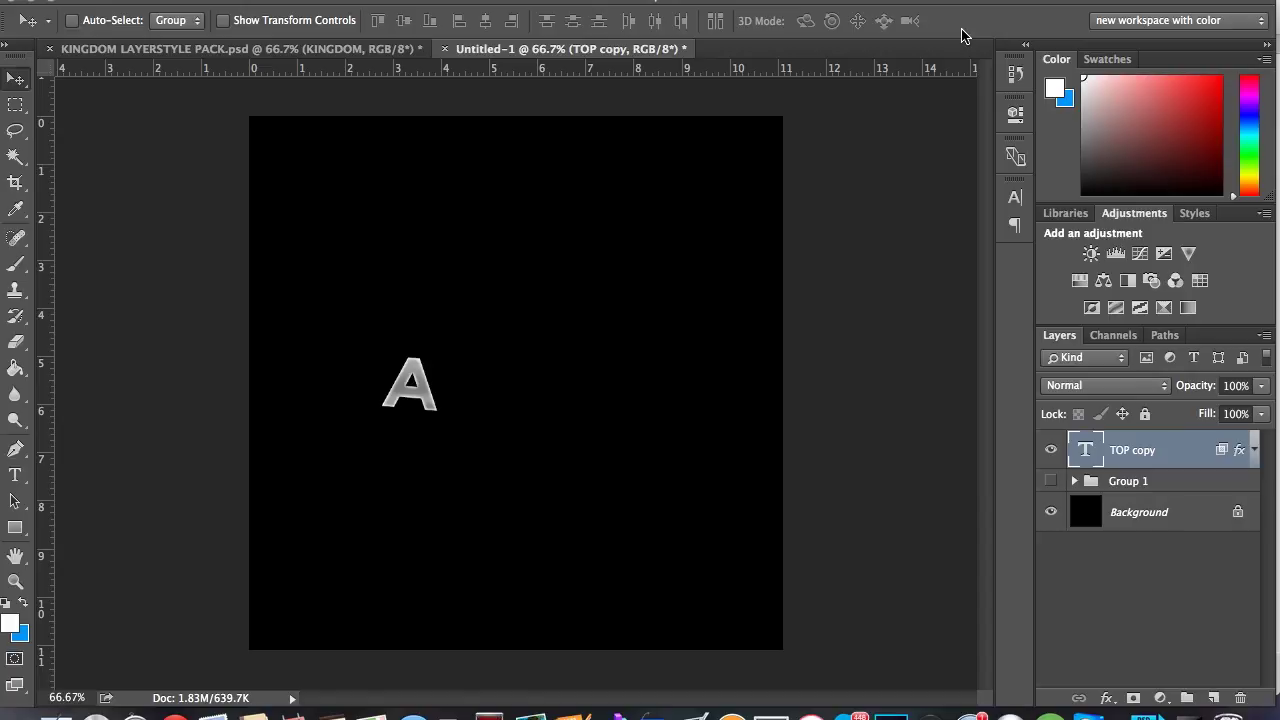
Step: Make an R letter layer rotated about -13 degrees, placed beside the A
{"action": "key", "text": "ctrl+j"}
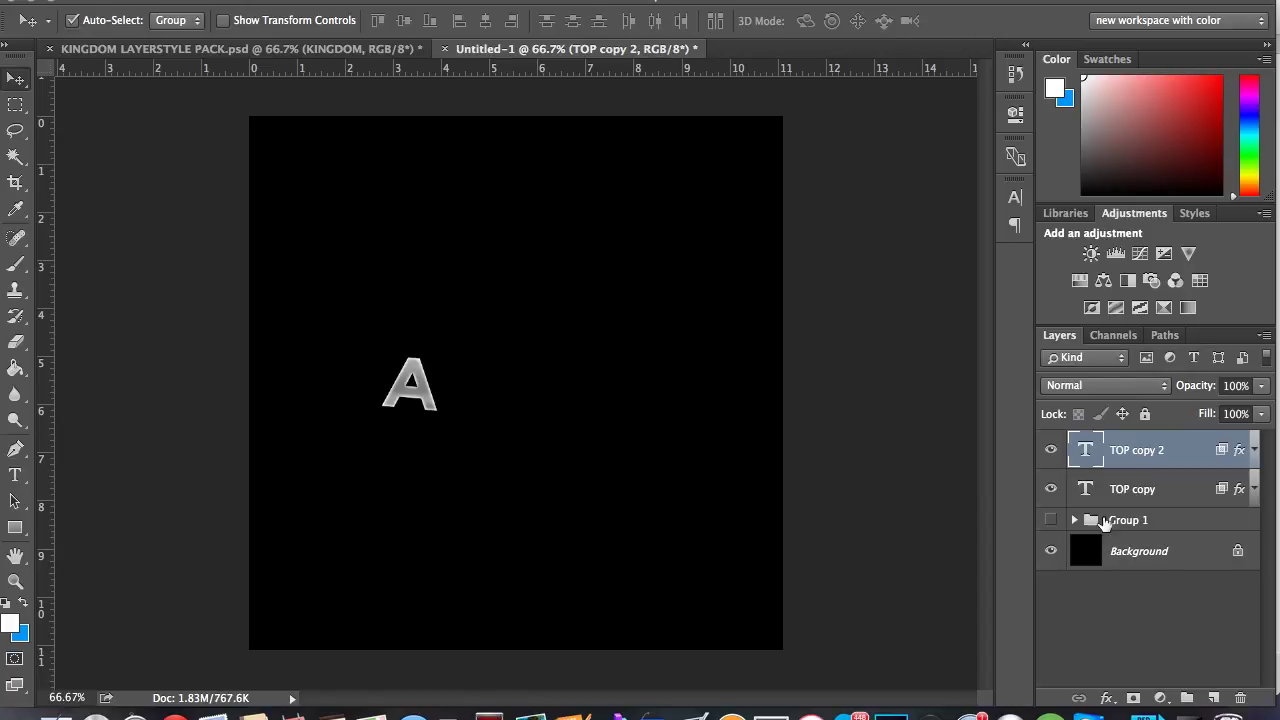
{"action": "double_click", "coordinate": [1088, 458]}
{"action": "type", "text": "AR"}
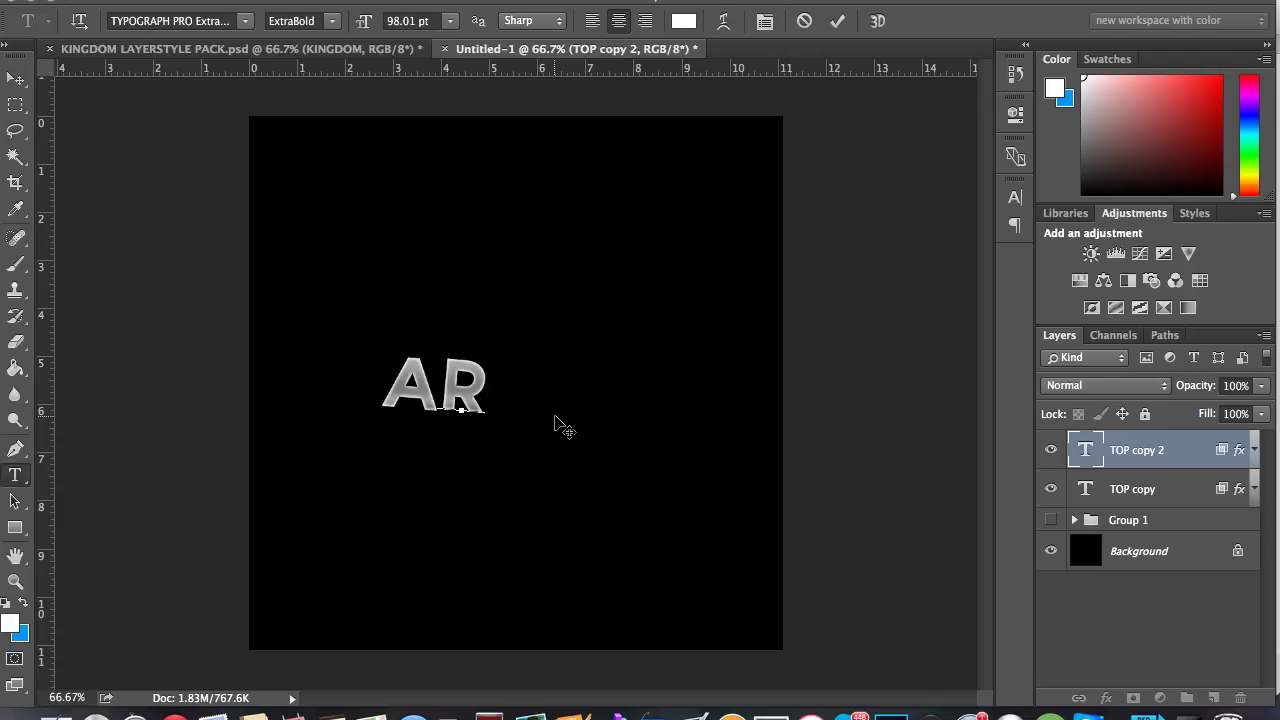
{"action": "left_click", "coordinate": [838, 20]}
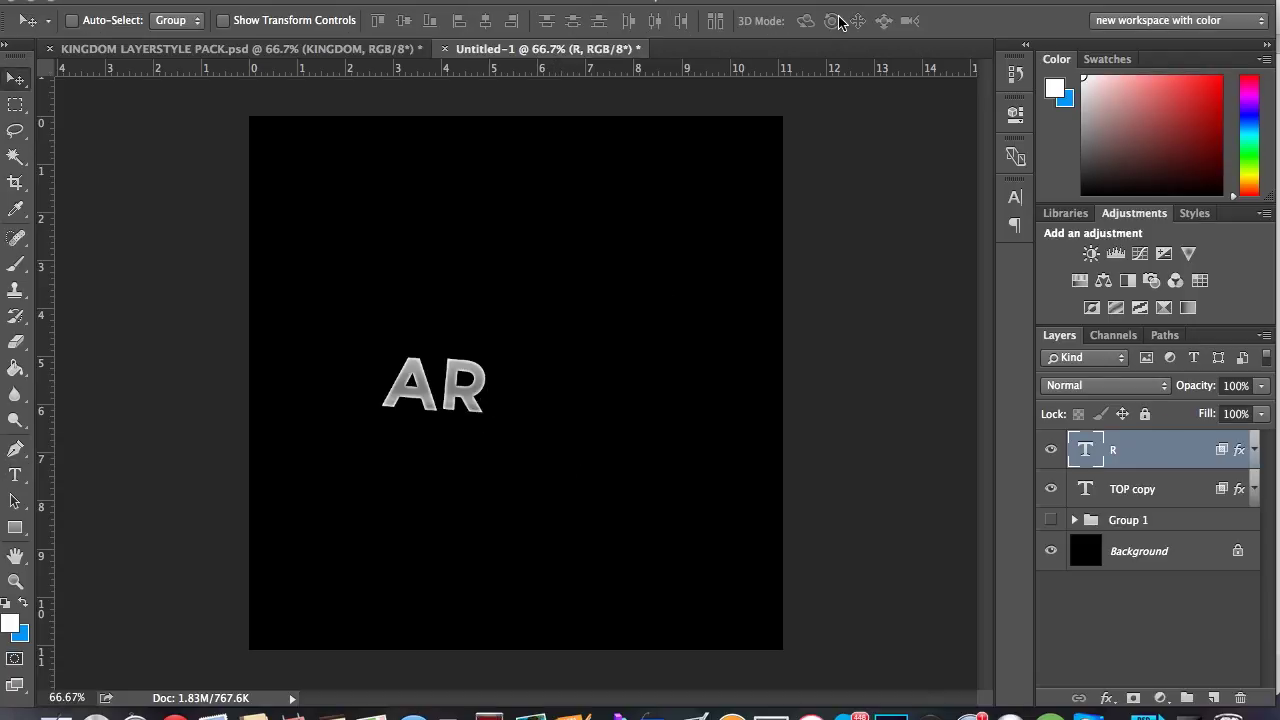
{"action": "key", "text": "ctrl+t"}
{"action": "left_click_drag", "start_coordinate": [569, 329], "coordinate": [533, 318]}
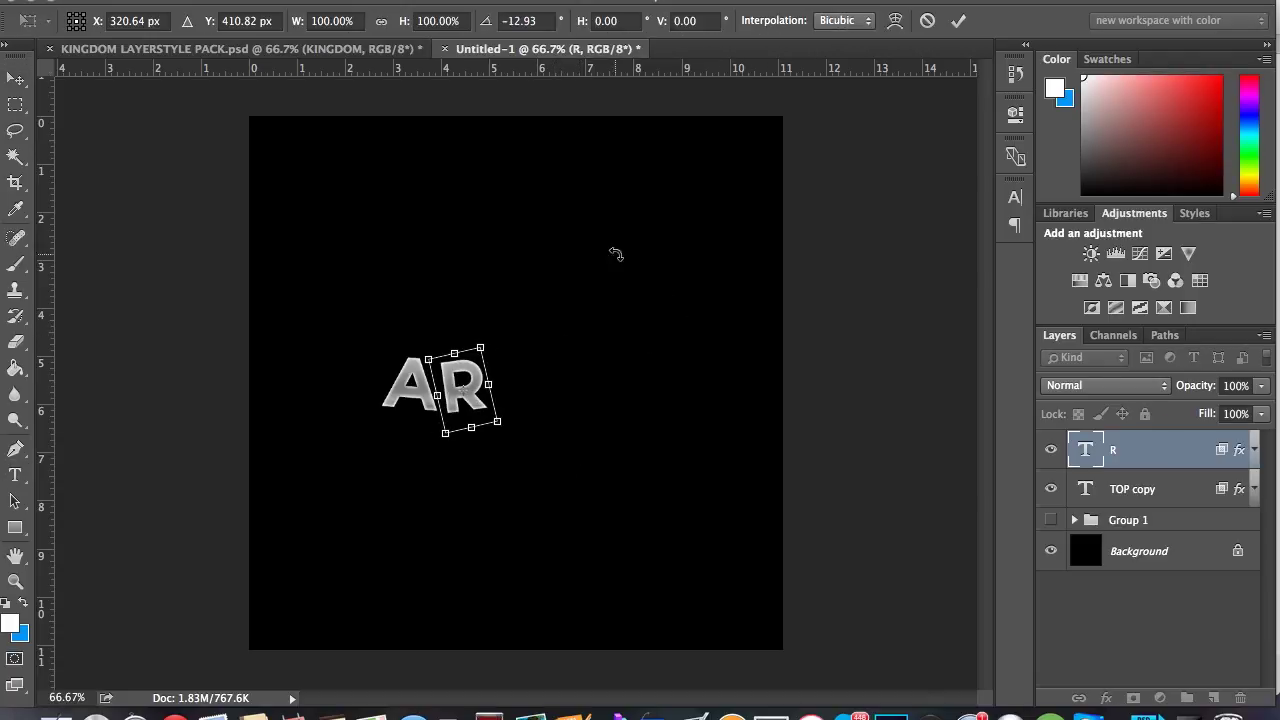
{"action": "left_click", "coordinate": [958, 20]}
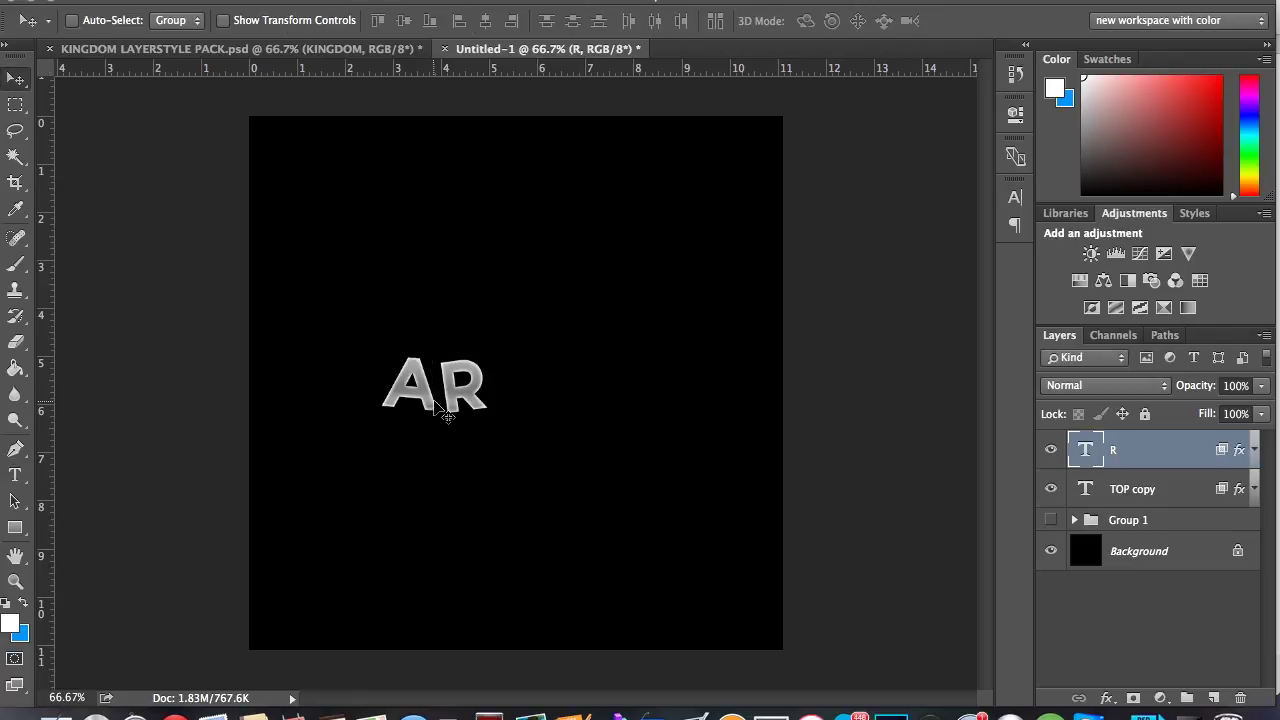
{"action": "left_click_drag", "start_coordinate": [456, 394], "coordinate": [456, 394]}
Step: Create an O letter layer and place it to the right of the R
{"action": "key", "text": "super+j"}
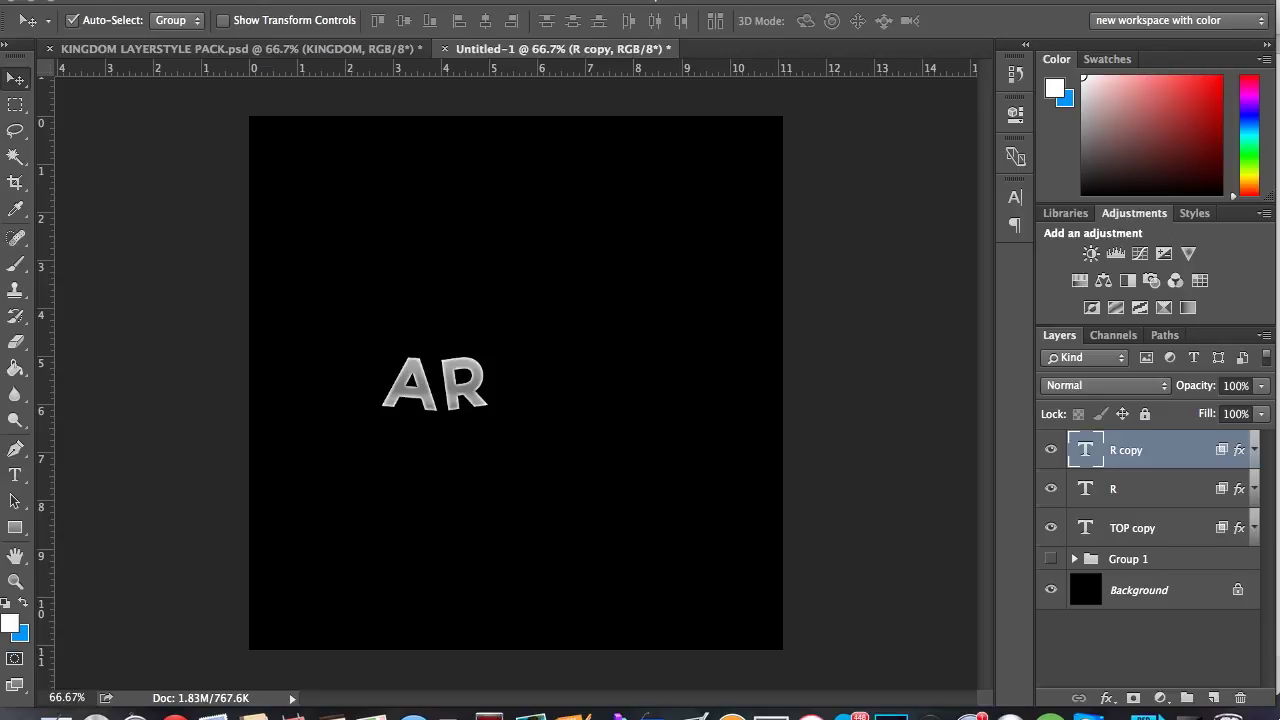
{"action": "double_click", "coordinate": [1085, 450]}
{"action": "type", "text": "O"}
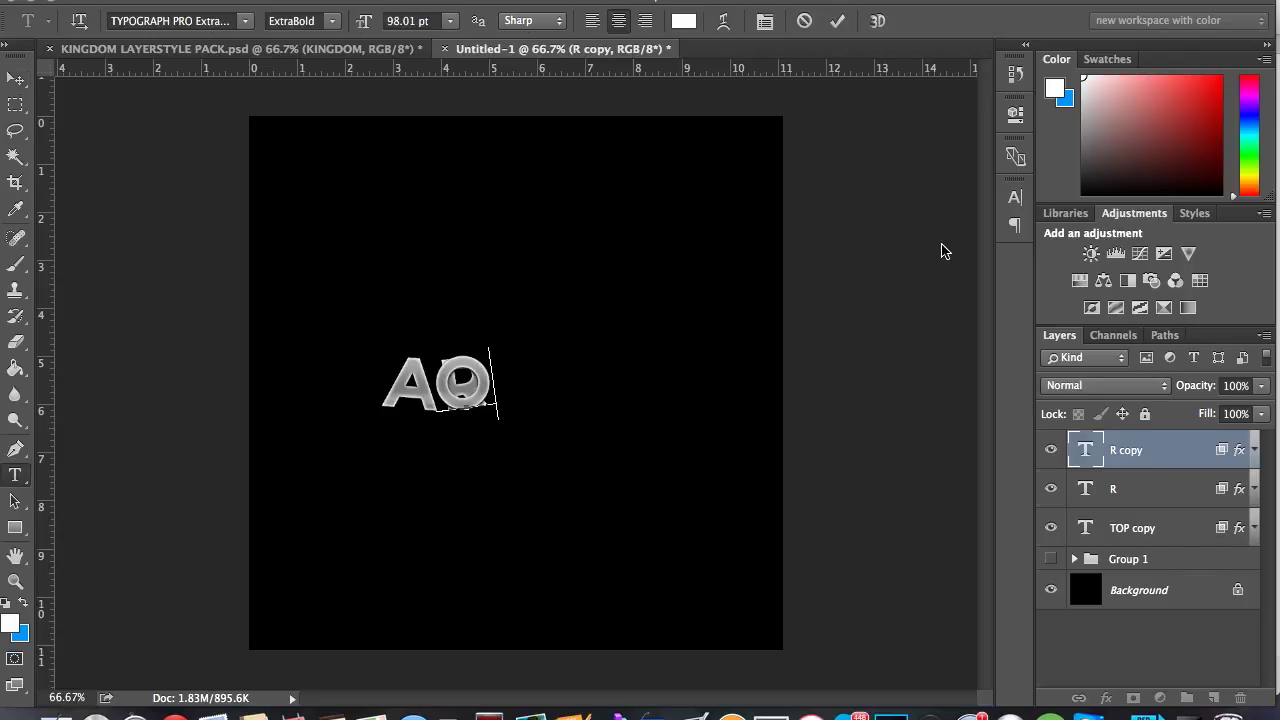
{"action": "left_click", "coordinate": [837, 20]}
{"action": "left_click_drag", "start_coordinate": [488, 384], "coordinate": [540, 385]}
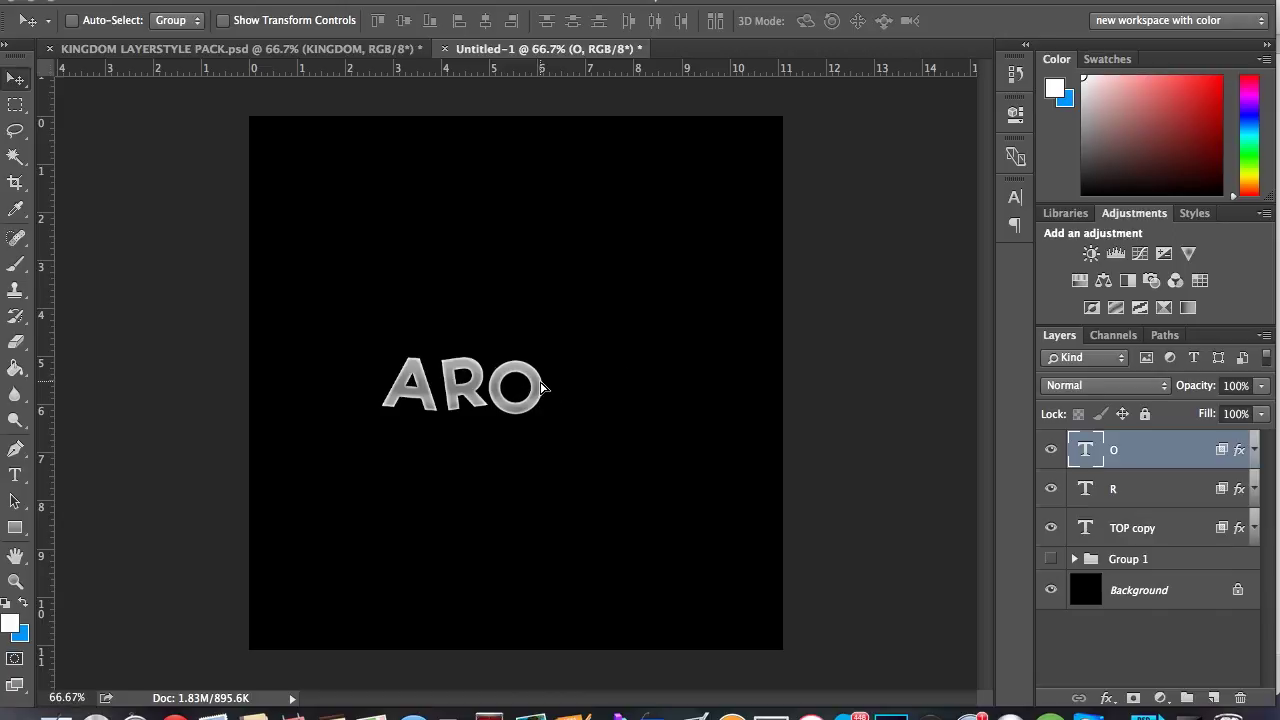
Step: Add an S letter after the O, rotated about 12.6 degrees, then select all letter layers
{"action": "key", "text": "super+j"}
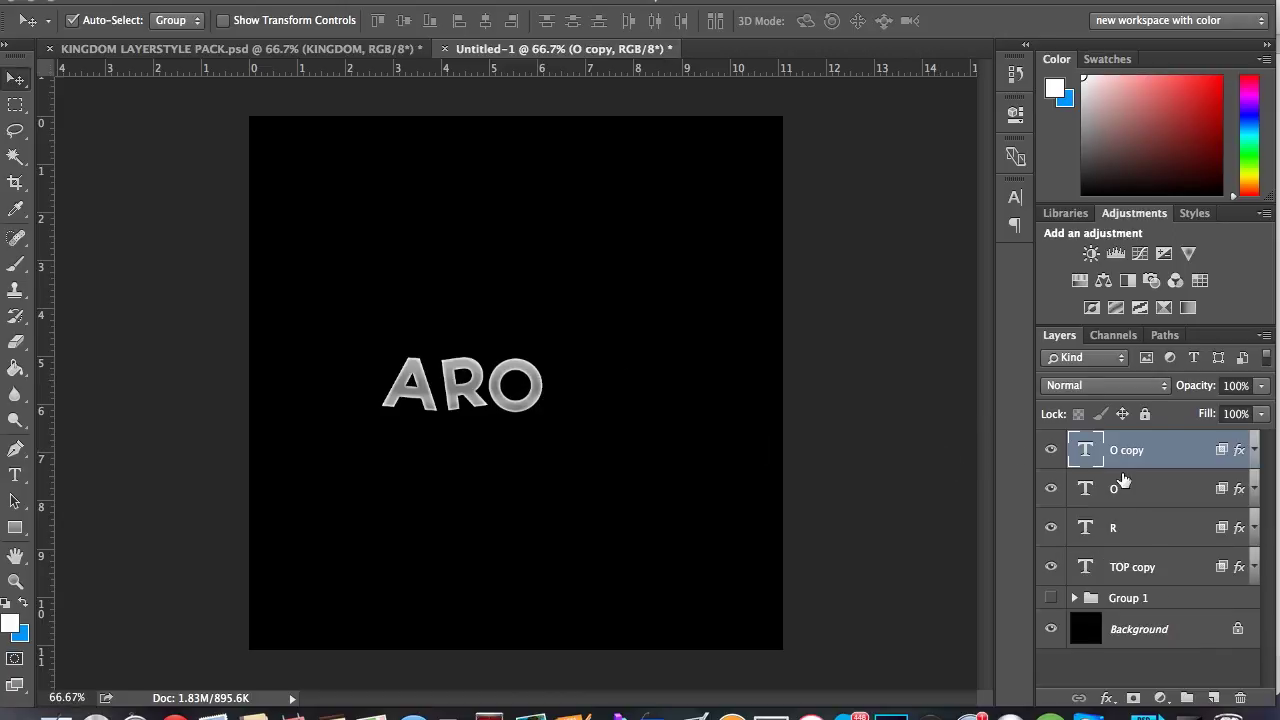
{"action": "double_click", "coordinate": [1093, 455]}
{"action": "type", "text": "S"}
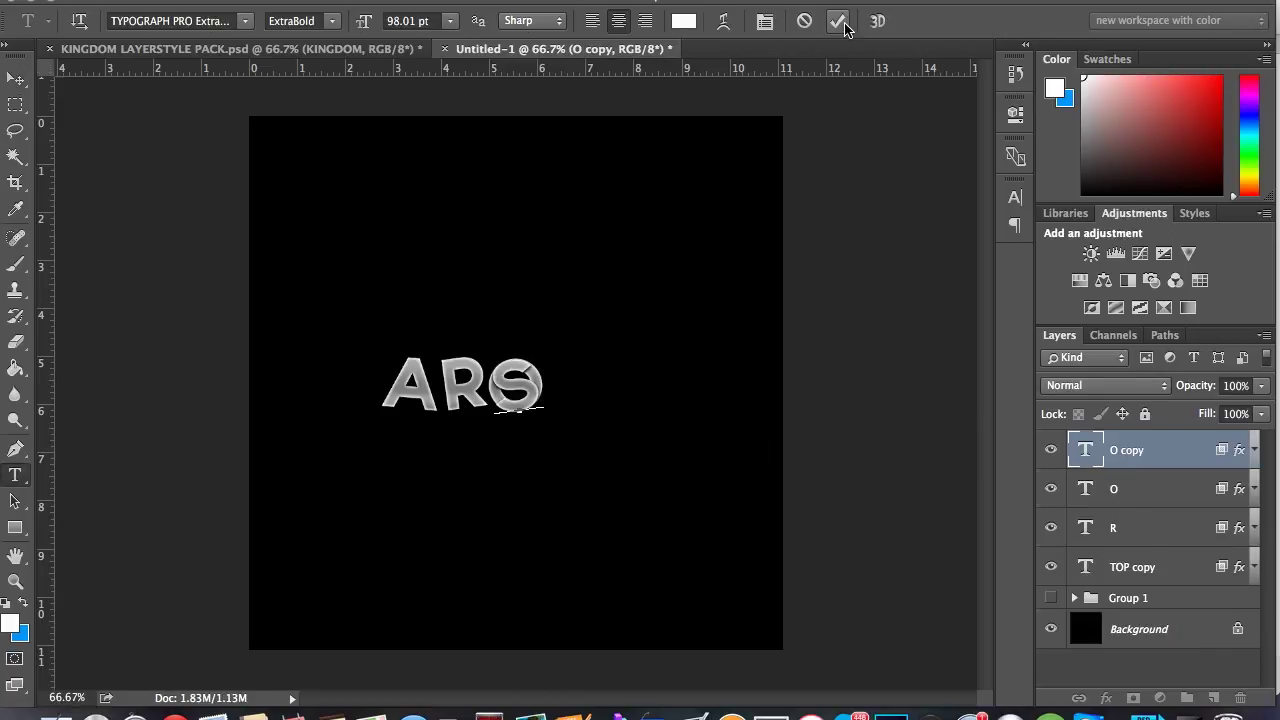
{"action": "left_click", "coordinate": [837, 20]}
{"action": "left_click_drag", "start_coordinate": [521, 388], "coordinate": [577, 389]}
{"action": "key", "text": "super+t"}
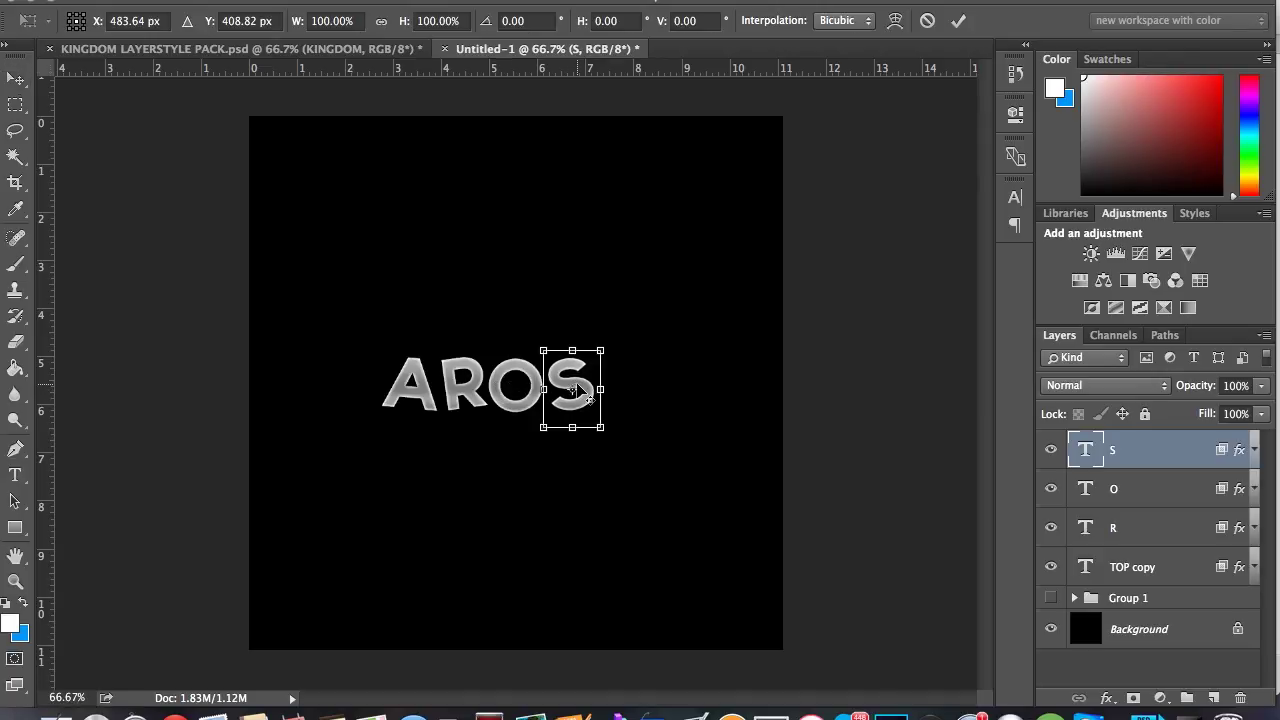
{"action": "left_click_drag", "start_coordinate": [620, 430], "coordinate": [612, 437]}
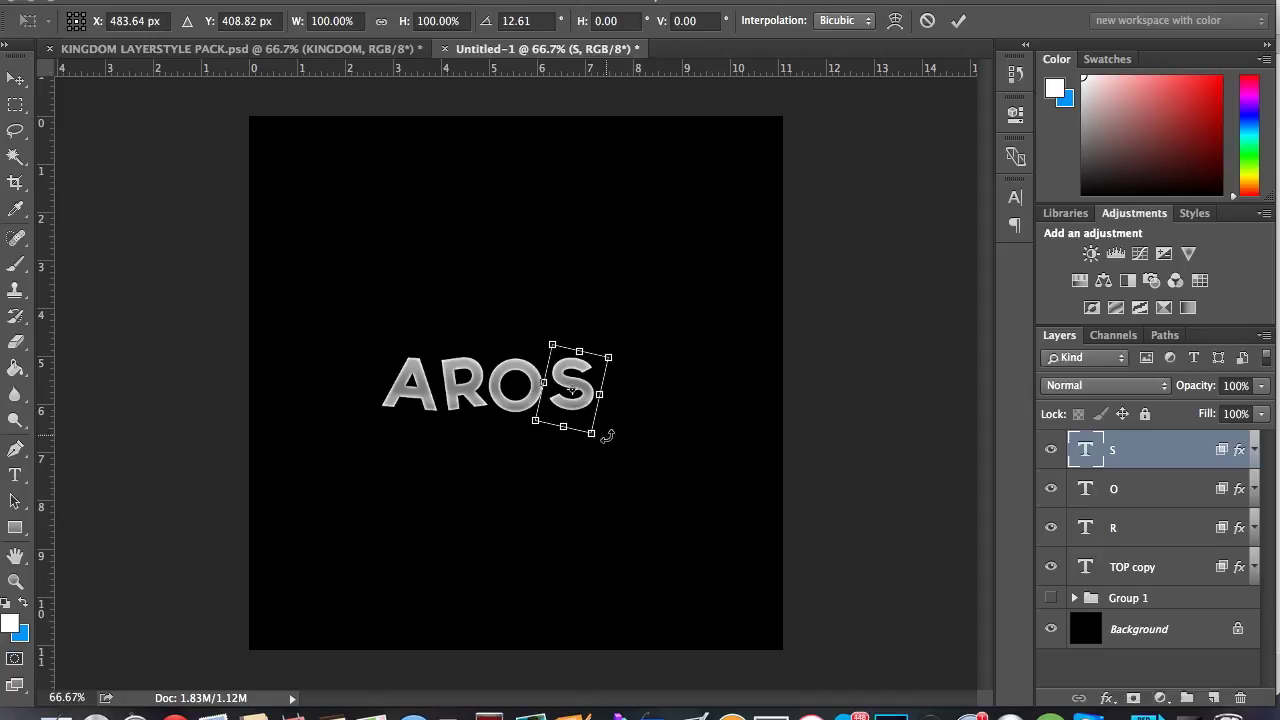
{"action": "left_click", "coordinate": [955, 21]}
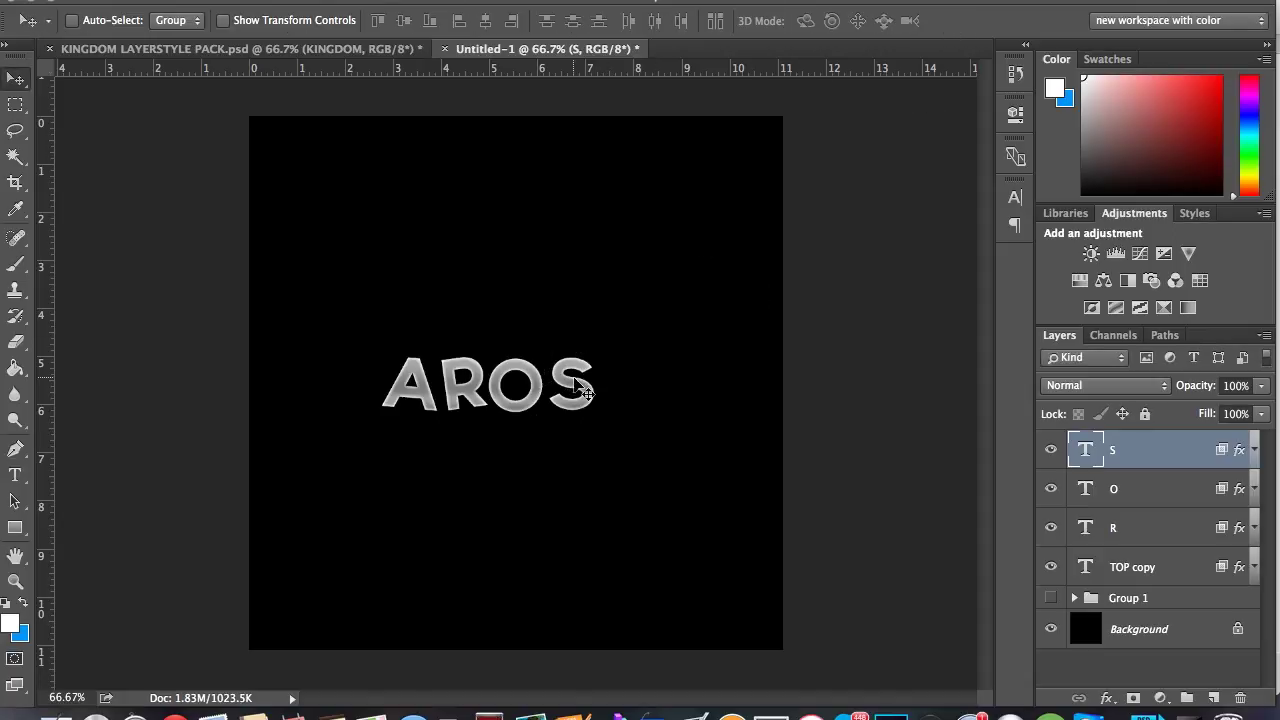
{"action": "left_click_drag", "start_coordinate": [577, 395], "coordinate": [573, 395]}
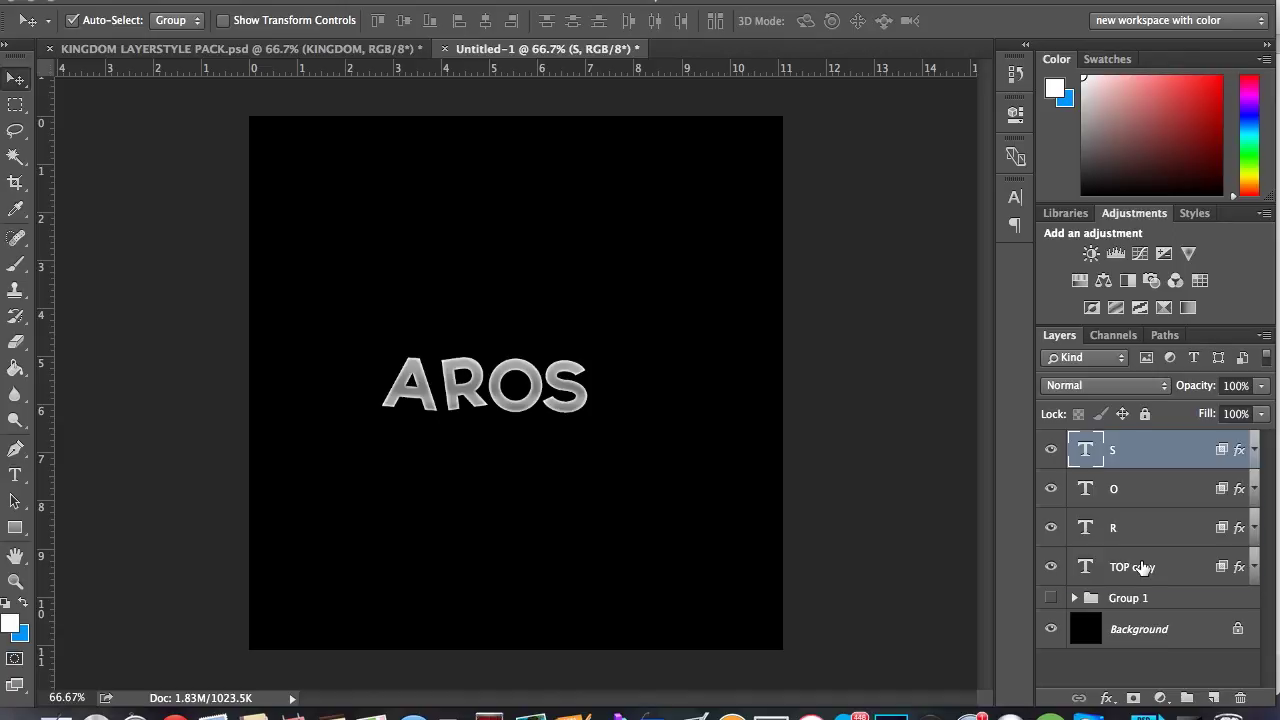
{"action": "left_click", "coordinate": [1142, 567], "text": "shift"}
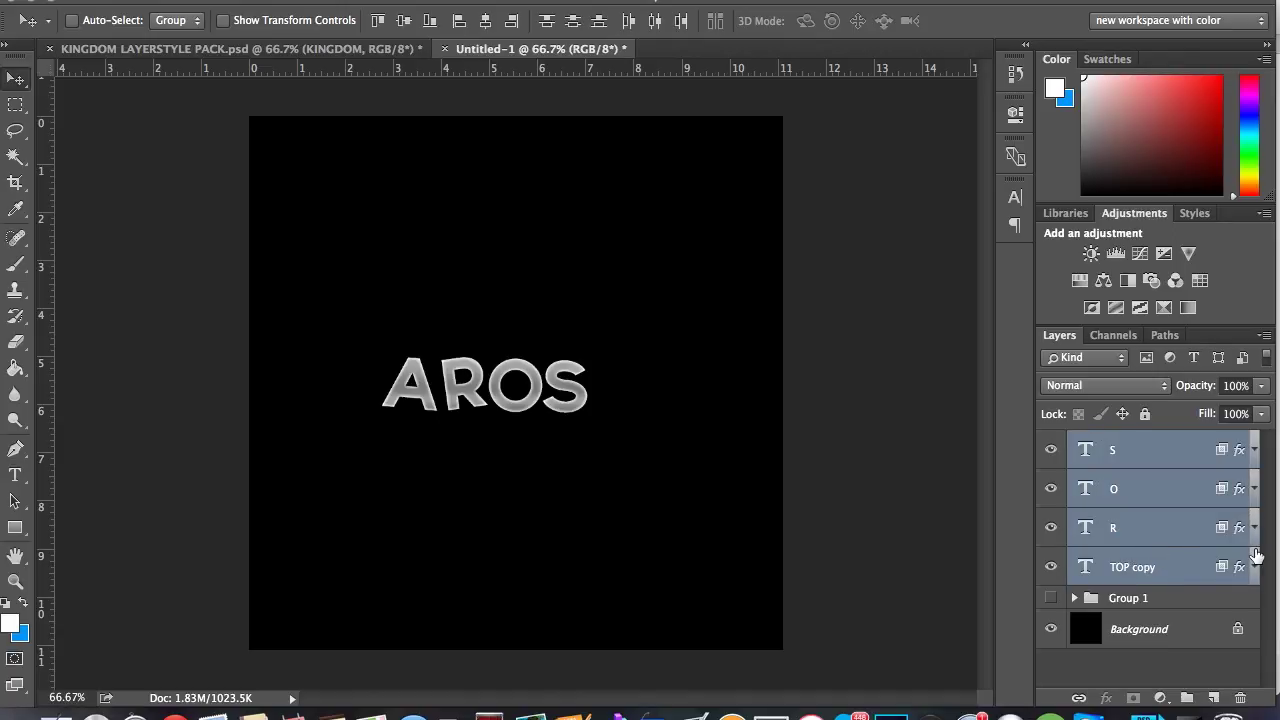
Step: Duplicate the four letters, clear their layer styles, and merge them into S copy below TOP copy
{"action": "key", "text": "super+j"}
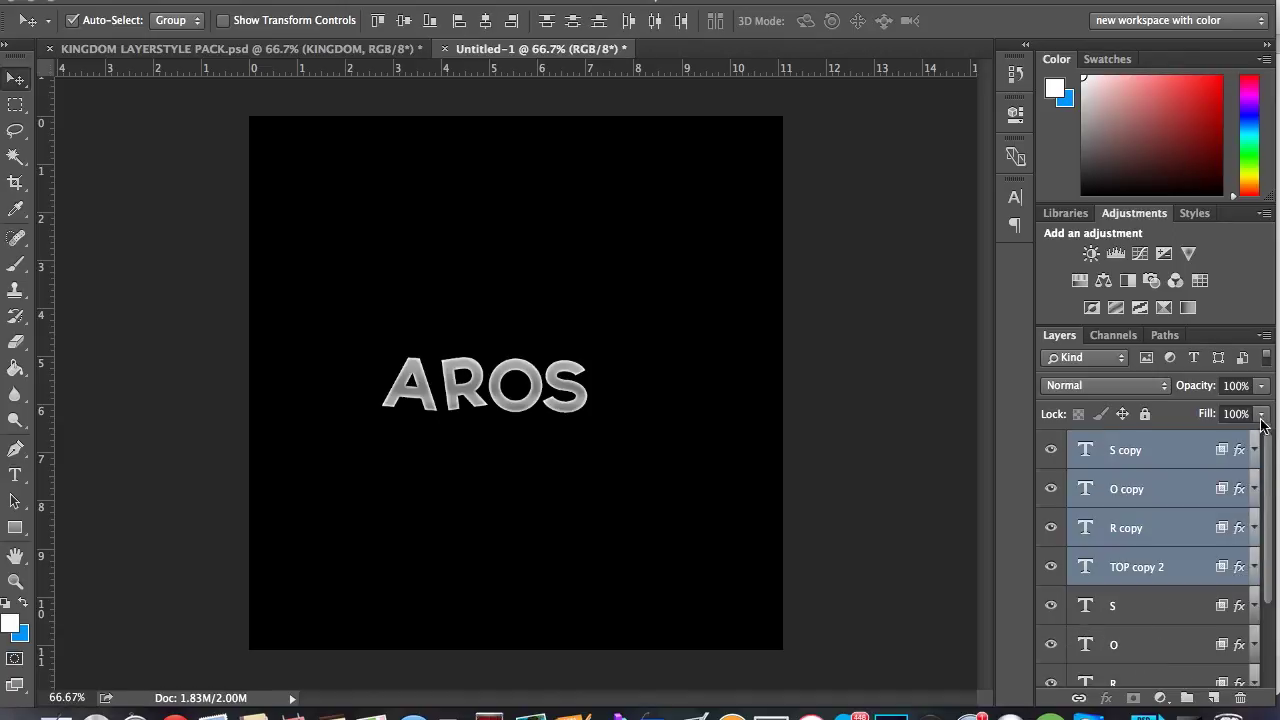
{"action": "right_click", "coordinate": [1240, 453]}
{"action": "left_click", "coordinate": [1157, 602]}
{"action": "key", "text": "super+e"}
{"action": "left_click_drag", "start_coordinate": [1180, 458], "coordinate": [1187, 624]}
Step: Scale the merged S copy layer to 99% width and 99% height
{"action": "left_click", "coordinate": [1152, 560]}
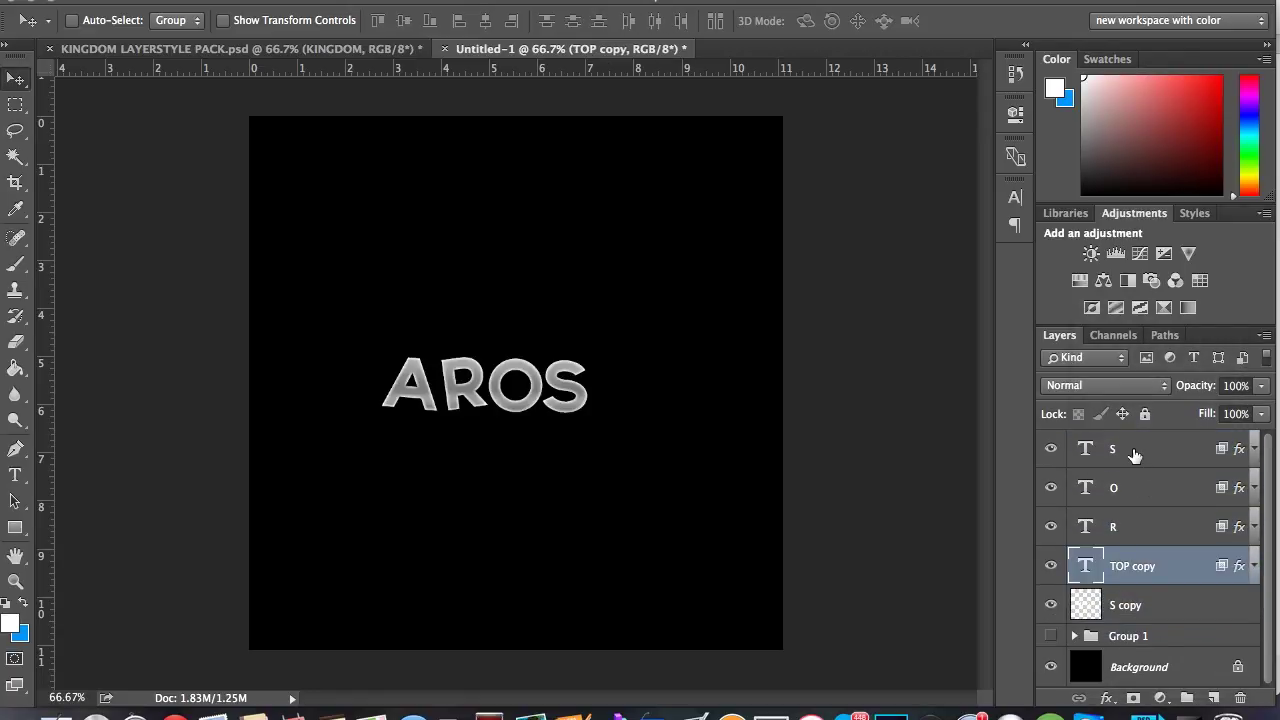
{"action": "left_click", "coordinate": [1134, 463], "text": "super"}
{"action": "left_click", "coordinate": [1142, 528], "text": "shift"}
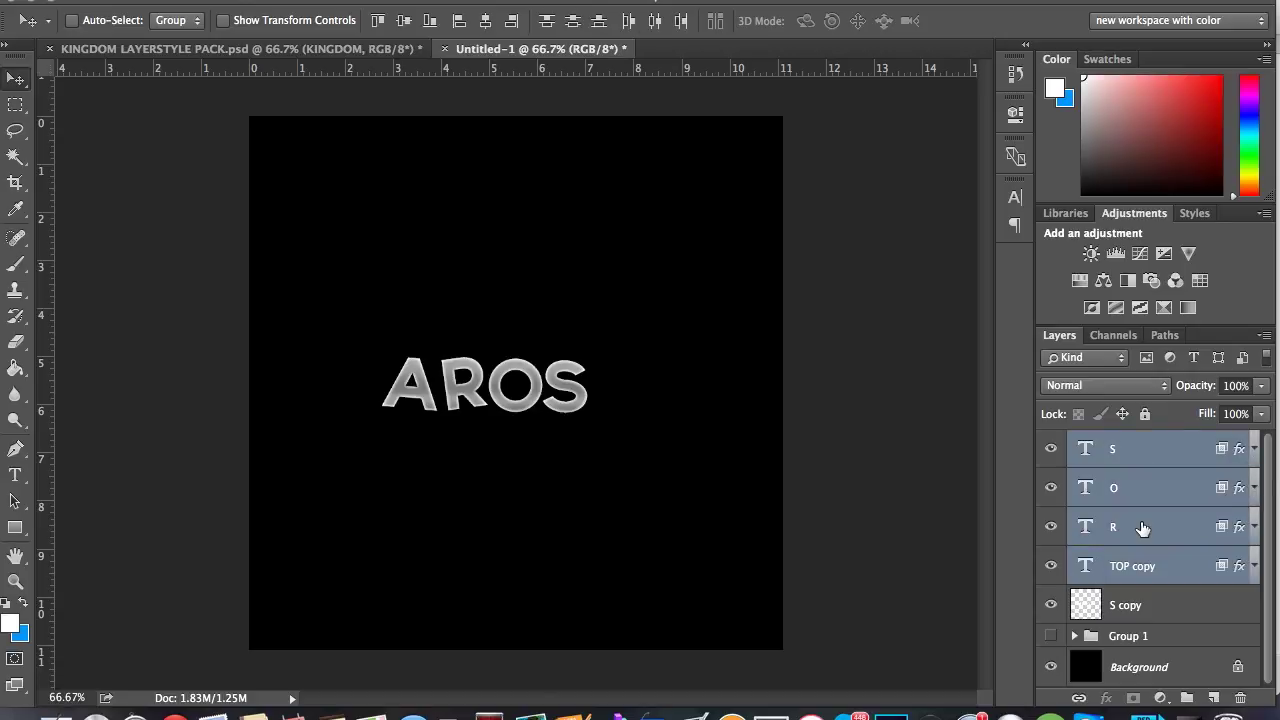
{"action": "left_click", "coordinate": [1142, 612]}
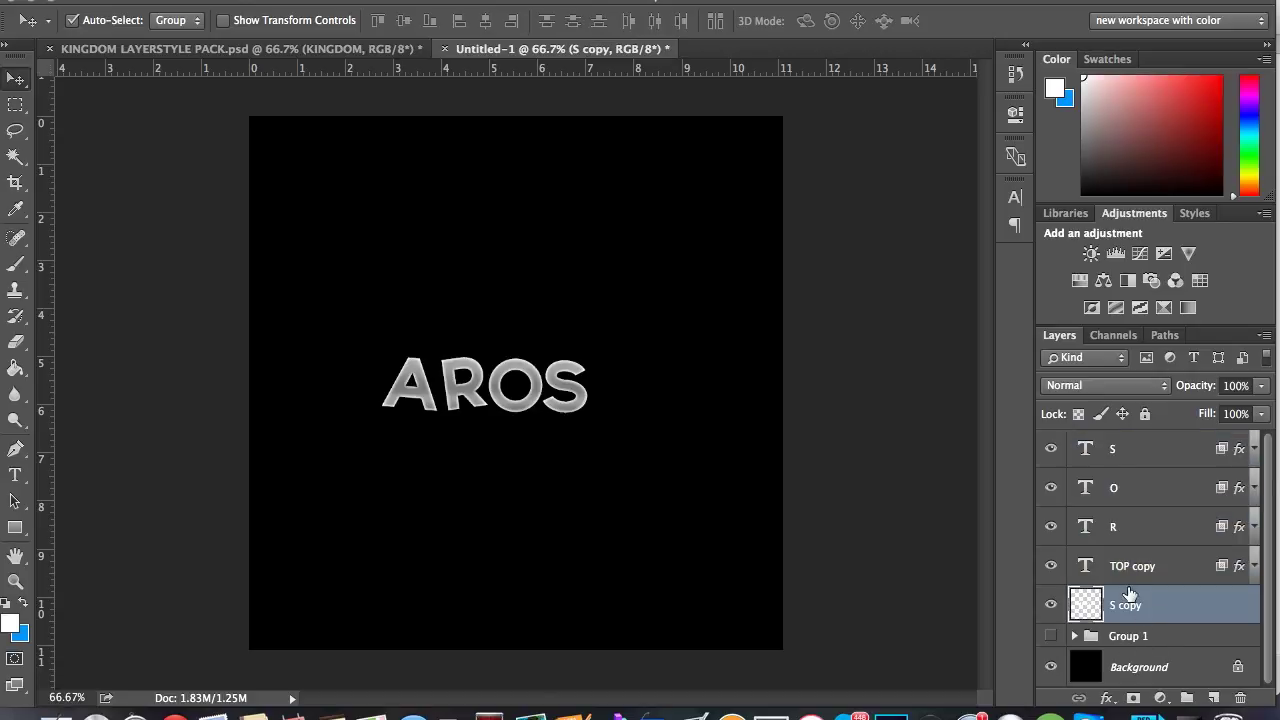
{"action": "key", "text": "ctrl+t"}
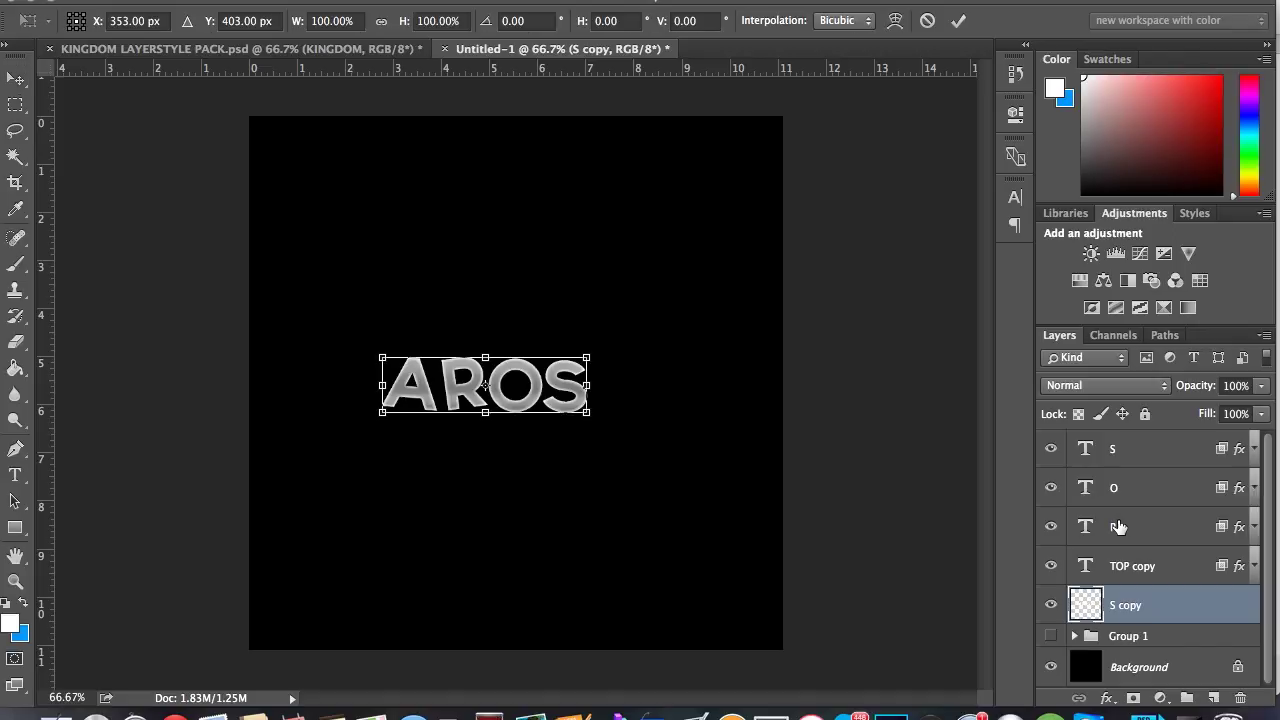
{"action": "left_click", "coordinate": [462, 21]}
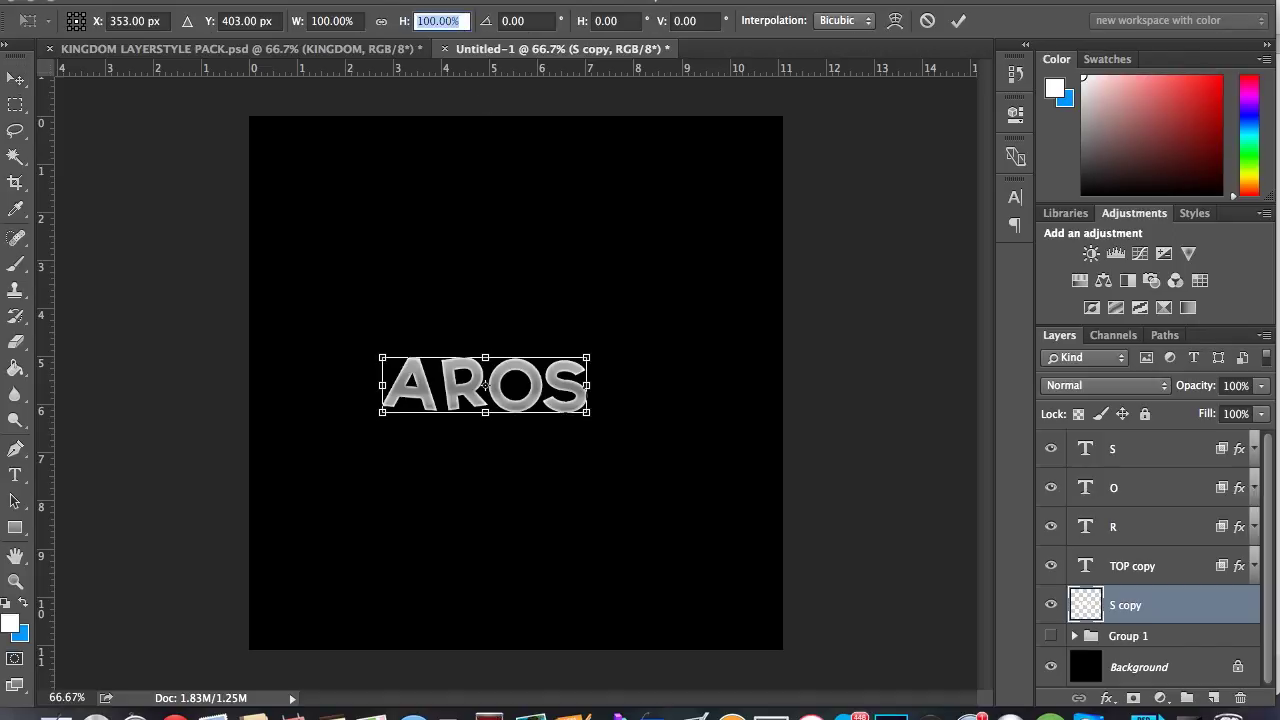
{"action": "type", "text": "99"}
{"action": "left_click", "coordinate": [343, 20]}
{"action": "type", "text": "99"}
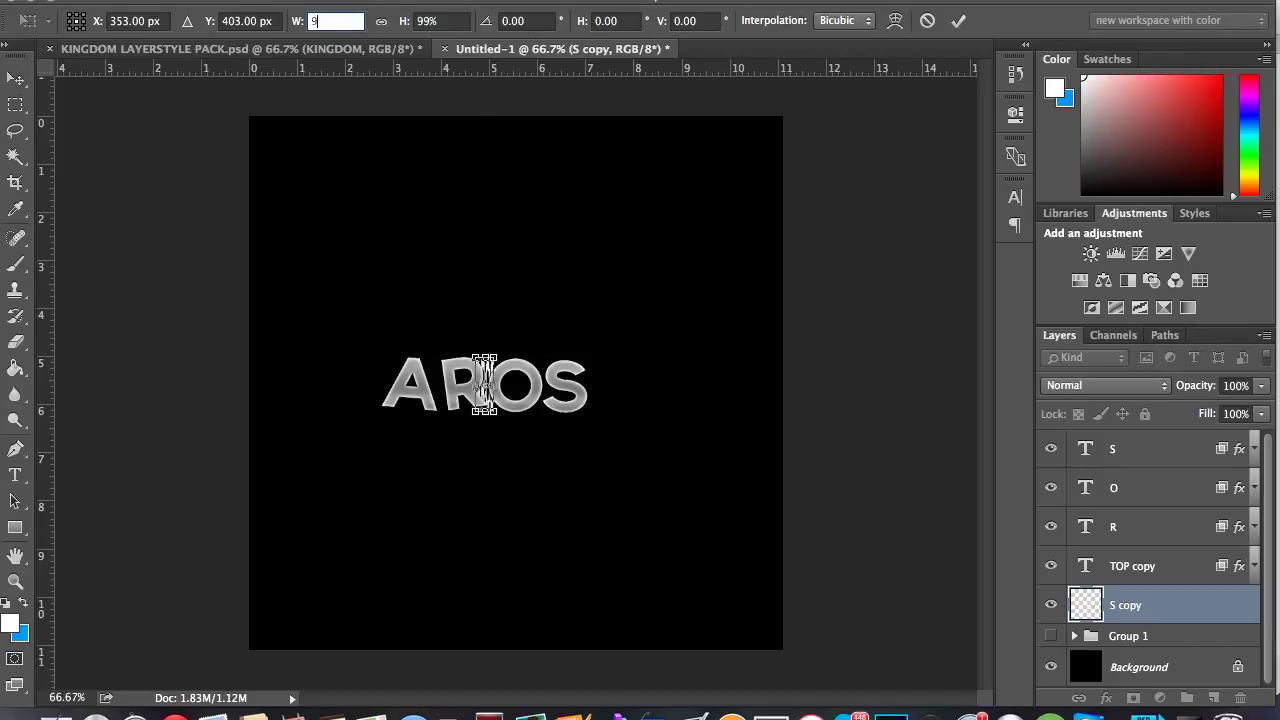
{"action": "left_click", "coordinate": [958, 20]}
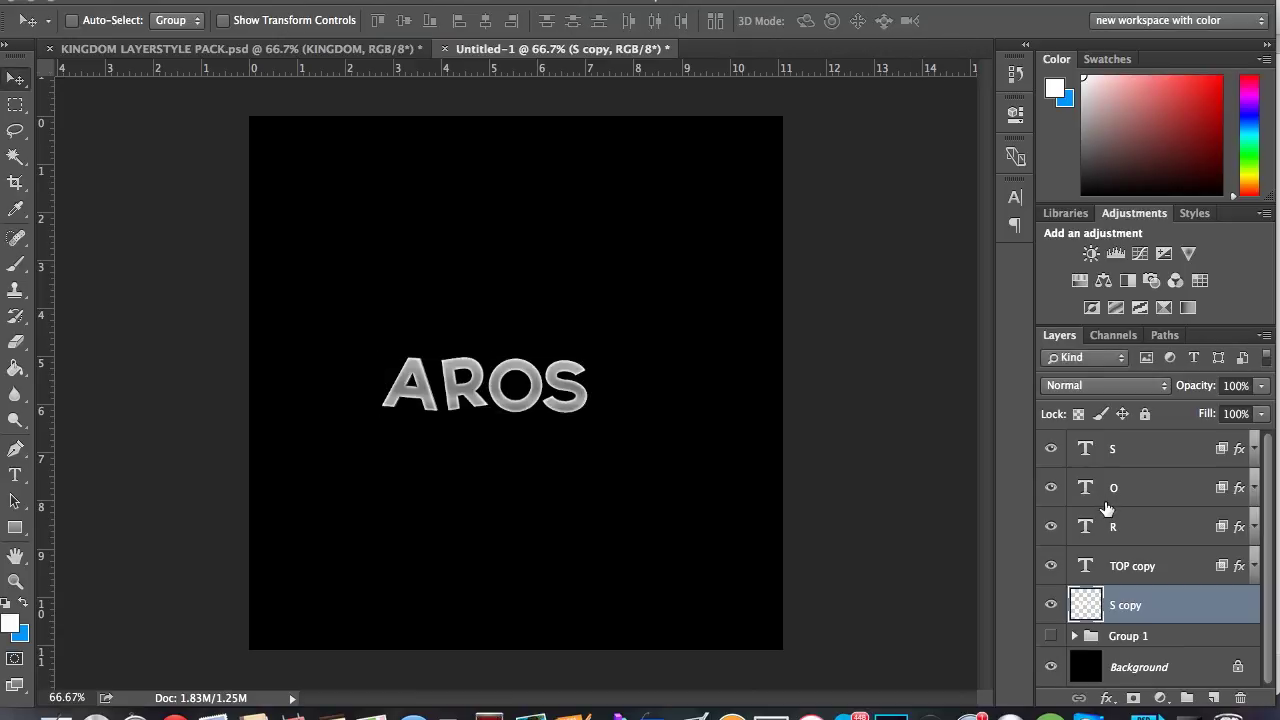
Step: Repeat the 99% transform with Cmd+Alt+Shift+T to stack extrusion copies up to S copy 41
{"action": "key", "text": "super+alt+shift+t"}
{"action": "key", "text": "super+alt+shift+t"}
{"action": "key", "text": "super+alt+shift+t"}
{"action": "key", "text": "super+alt+shift+t"}
{"action": "key", "text": "super+alt+shift+t"}
{"action": "key", "text": "super+alt+shift+t"}
{"action": "key", "text": "super+alt+shift+t"}
{"action": "key", "text": "super+alt+shift+t"}
{"action": "key", "text": "super+alt+shift+t"}
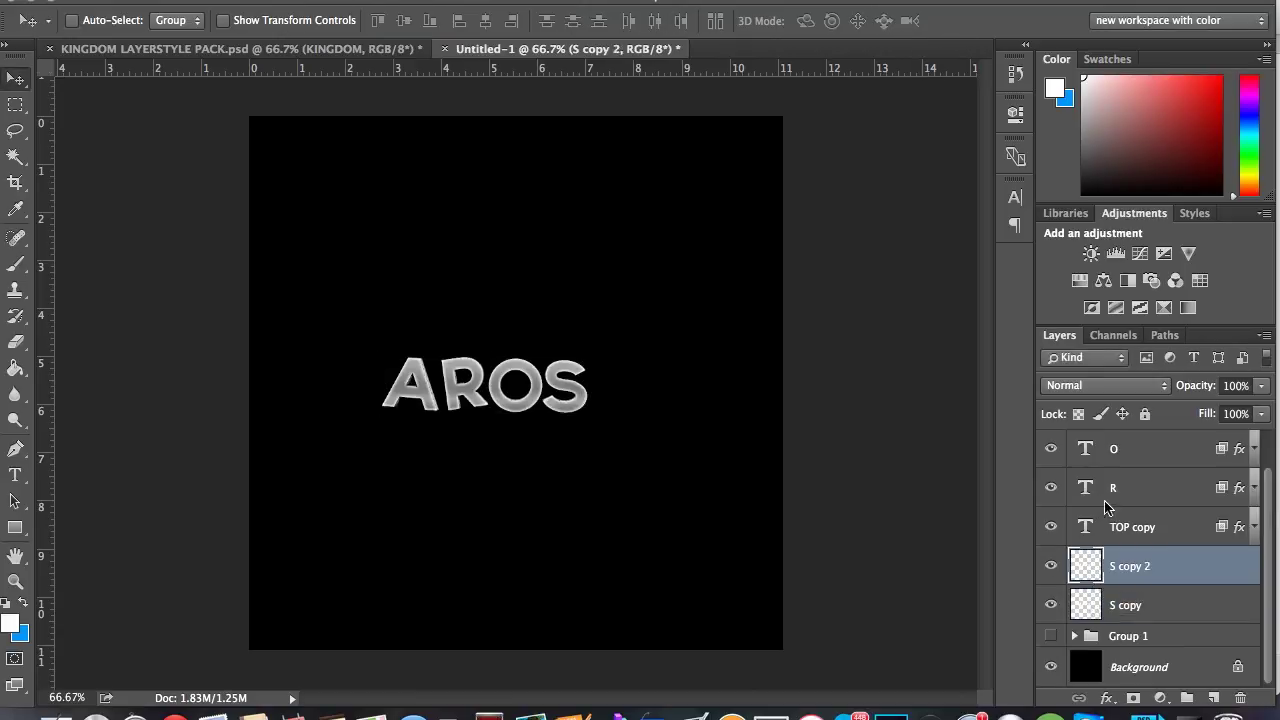
{"action": "key", "text": "super+alt+shift+t"}
{"action": "key", "text": "super+alt+shift+t"}
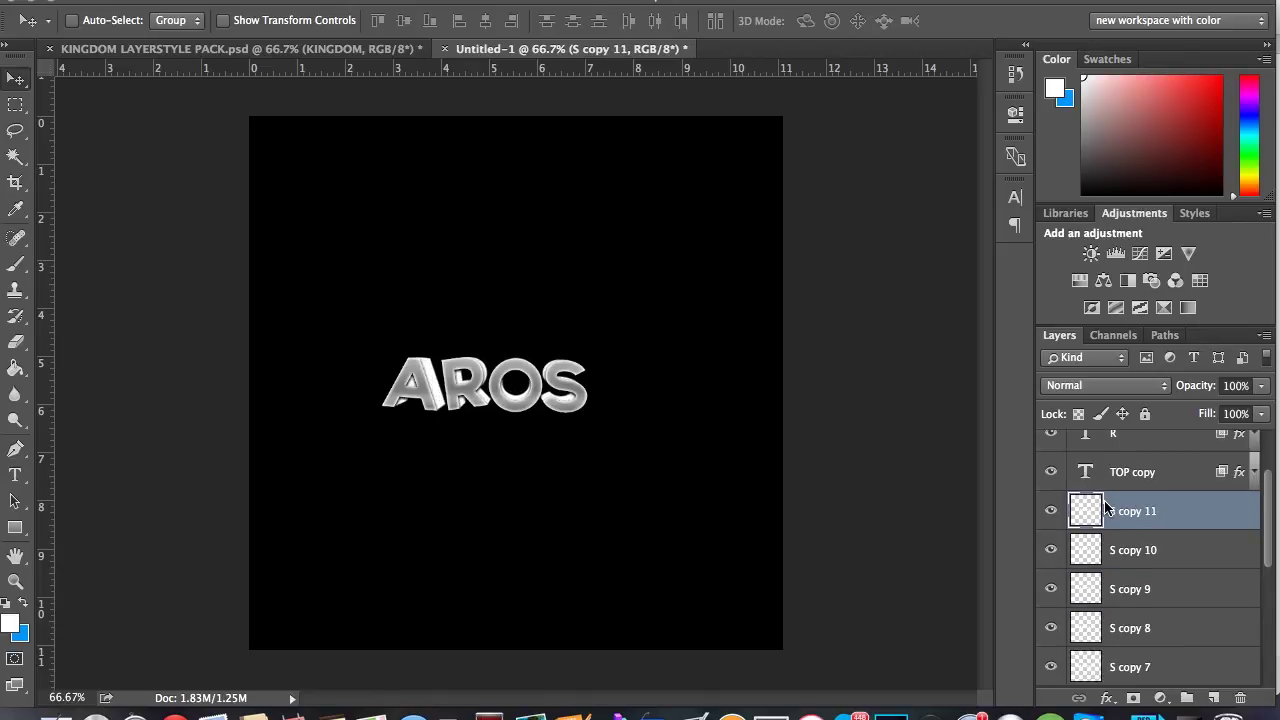
{"action": "scroll", "coordinate": [1178, 522], "scroll_direction": "down", "scroll_amount": 5}
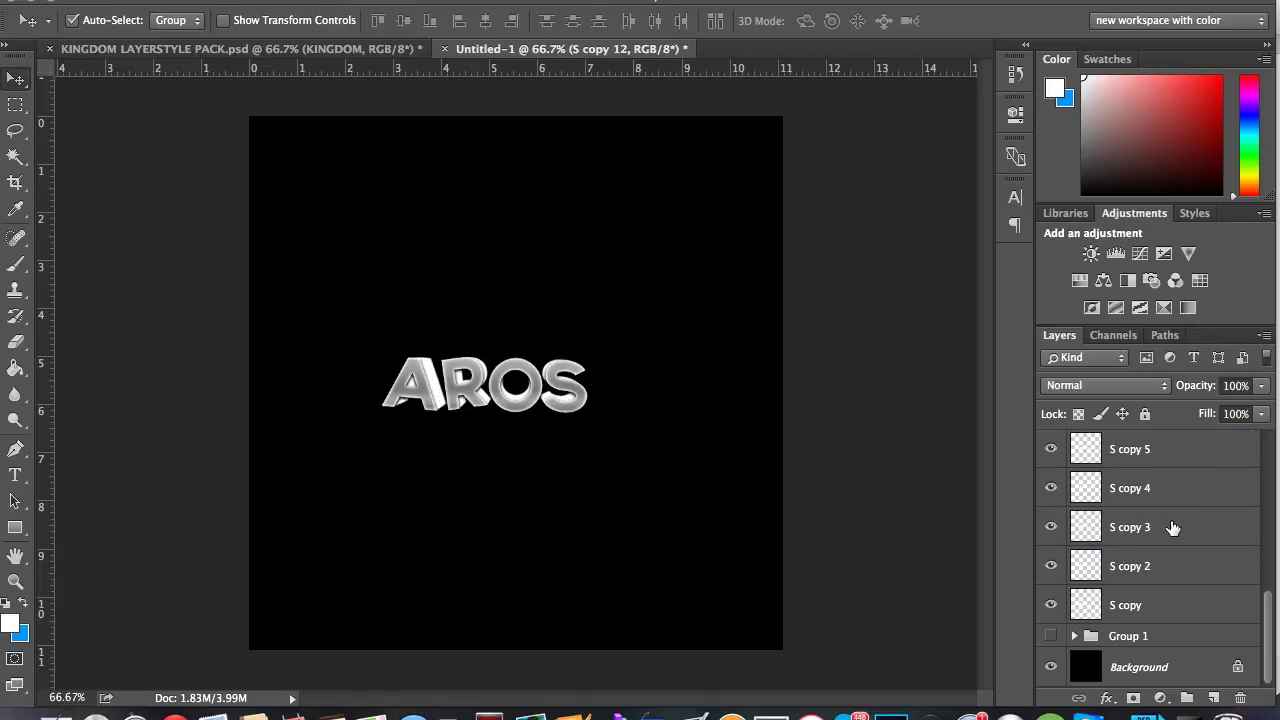
{"action": "scroll", "coordinate": [1168, 568], "scroll_direction": "up", "scroll_amount": 5}
{"action": "key", "text": "super"}
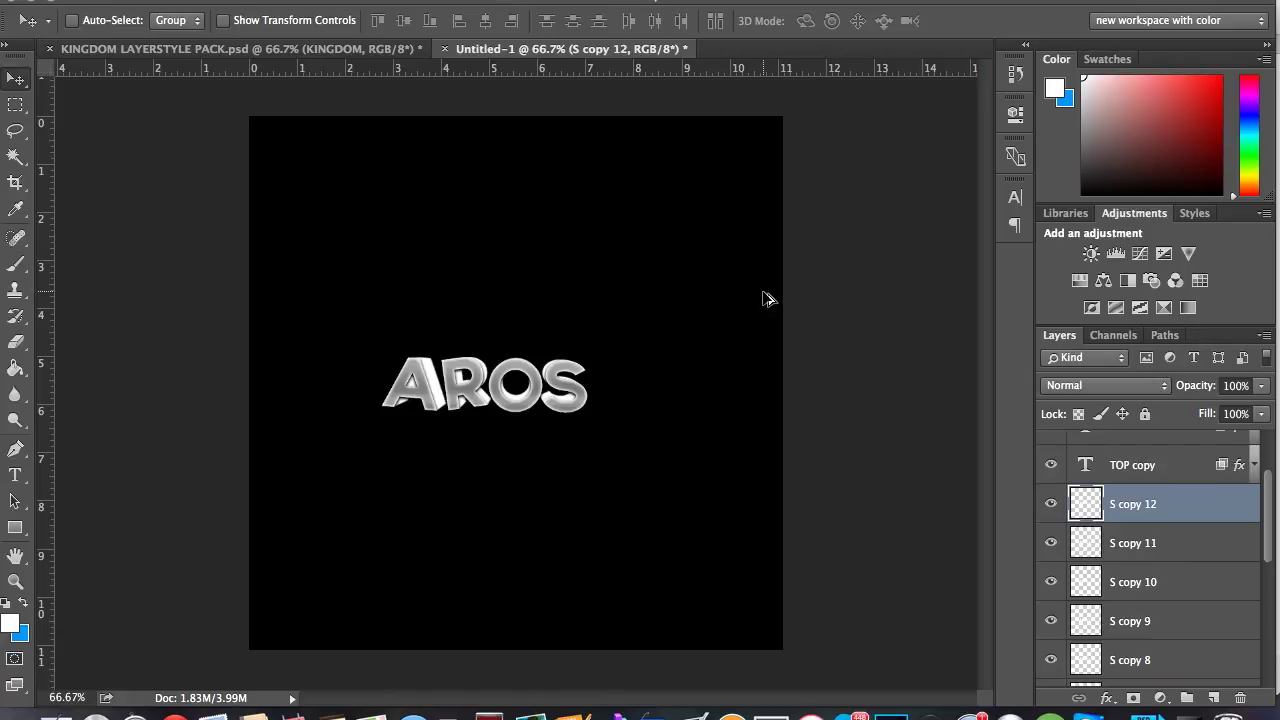
{"action": "key", "text": "super+alt+shift+t"}
{"action": "key", "text": "super+alt+shift+t"}
{"action": "key", "text": "super+alt+shift+t"}
{"action": "key", "text": "super+alt+shift+t"}
{"action": "key", "text": "super+alt+shift+t"}
{"action": "key", "text": "super+alt+shift+t"}
{"action": "key", "text": "super+alt+shift+t"}
{"action": "key", "text": "super+alt+shift+t"}
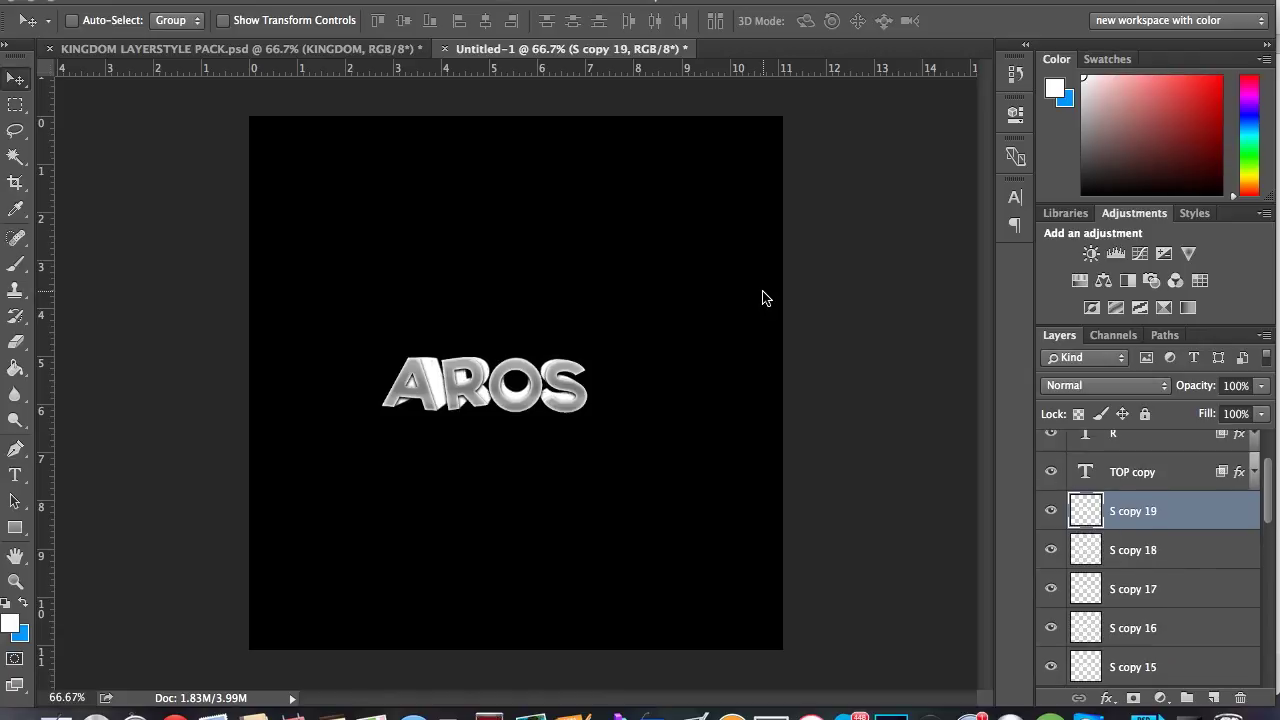
{"action": "key", "text": "super+alt+shift+t"}
{"action": "key", "text": "super+alt+shift+t"}
{"action": "key", "text": "super+alt+shift+t"}
{"action": "key", "text": "super+alt+shift+t"}
{"action": "key", "text": "super+alt+shift+t"}
{"action": "key", "text": "super+alt+shift+t"}
{"action": "key", "text": "super+alt+shift+t"}
{"action": "key", "text": "super+alt+shift+t"}
{"action": "key", "text": "super+alt+shift+t"}
{"action": "key", "text": "super+alt+shift+t"}
{"action": "key", "text": "super+alt+shift+t"}
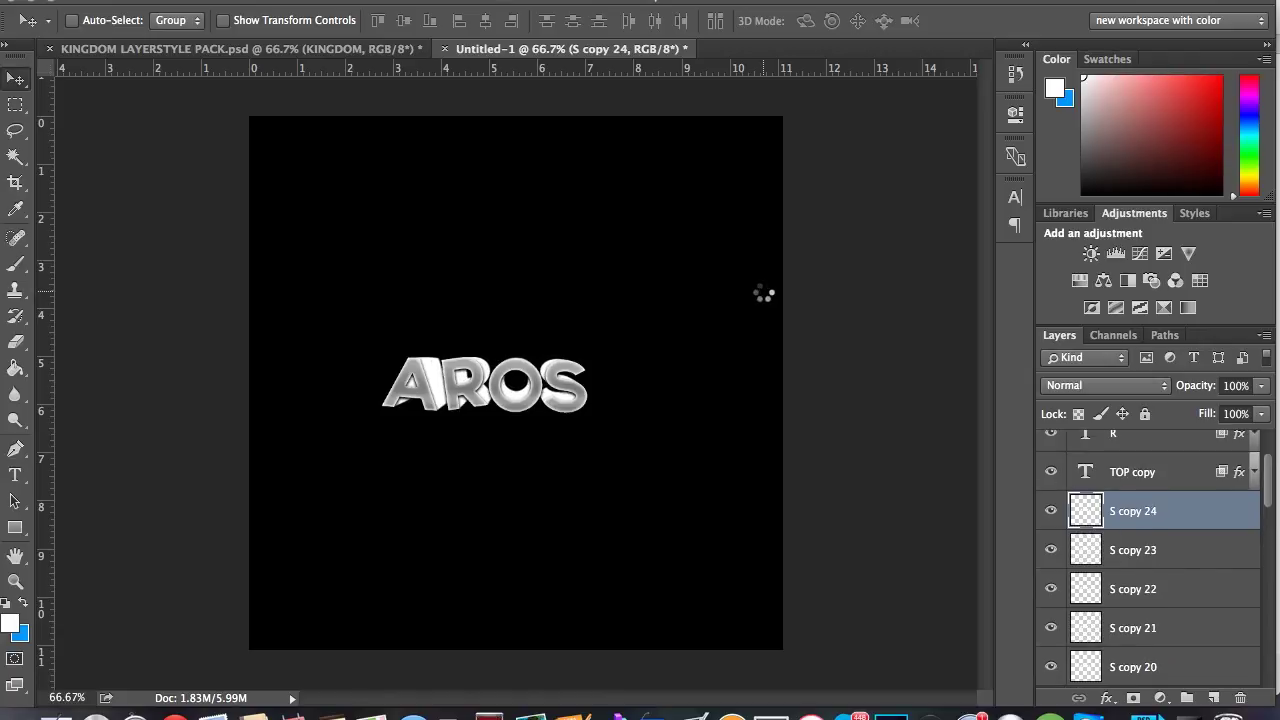
{"action": "key", "text": "super+alt+shift+t"}
{"action": "key", "text": "super+alt+shift+t"}
{"action": "key", "text": "super+alt+shift+t"}
{"action": "key", "text": "super+alt+shift+t"}
{"action": "key", "text": "super+alt+shift+t"}
{"action": "key", "text": "super+alt+shift+t"}
{"action": "key", "text": "super+alt+shift+t"}
{"action": "key", "text": "super+alt+shift+t"}
{"action": "key", "text": "super+alt+shift+t"}
{"action": "key", "text": "super+alt+shift+t"}
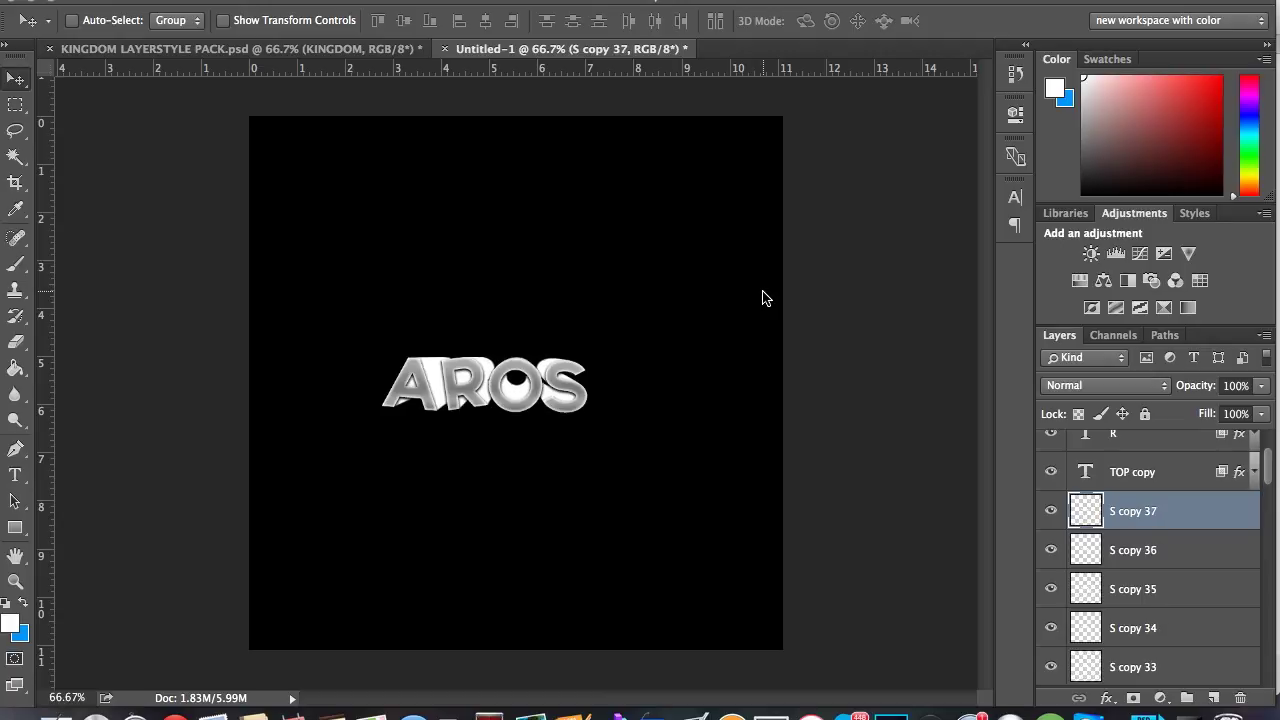
Step: Delete the surplus copies beyond S copy 19 and select all letter layers from S to S copy
{"action": "scroll", "coordinate": [1128, 575], "scroll_direction": "down", "scroll_amount": 10}
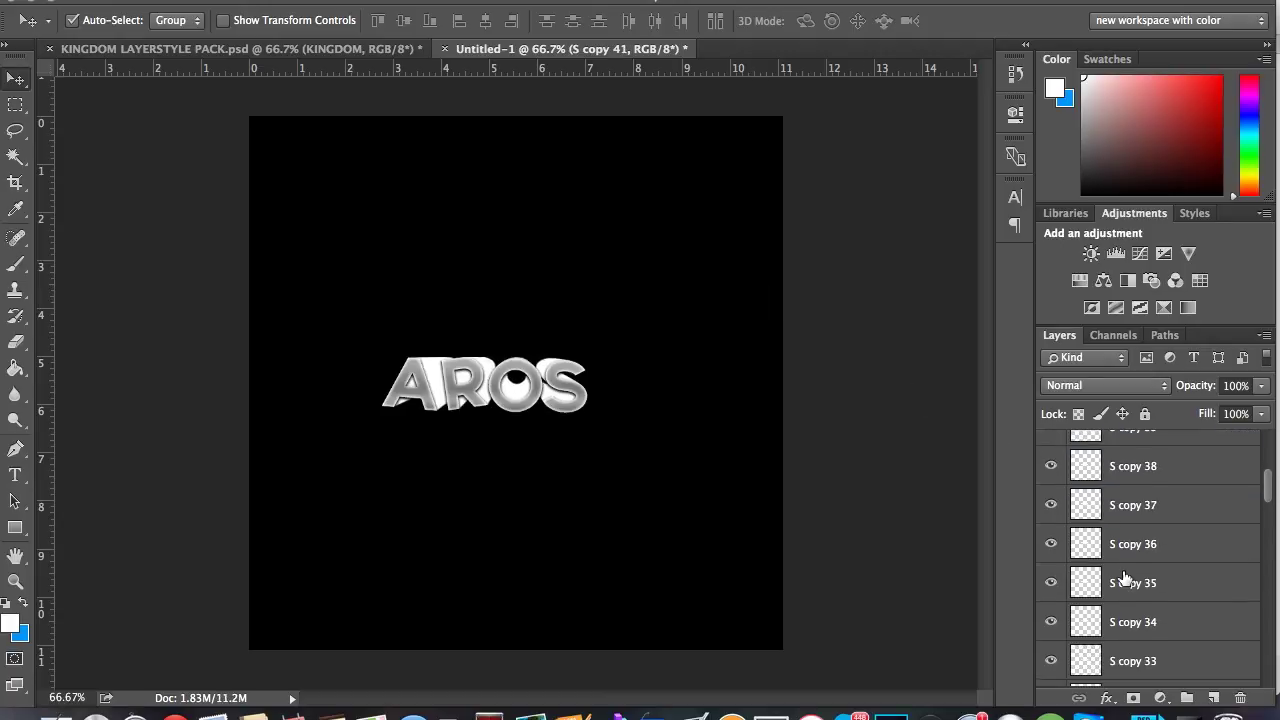
{"action": "scroll", "coordinate": [1138, 620], "scroll_direction": "down", "scroll_amount": 1}
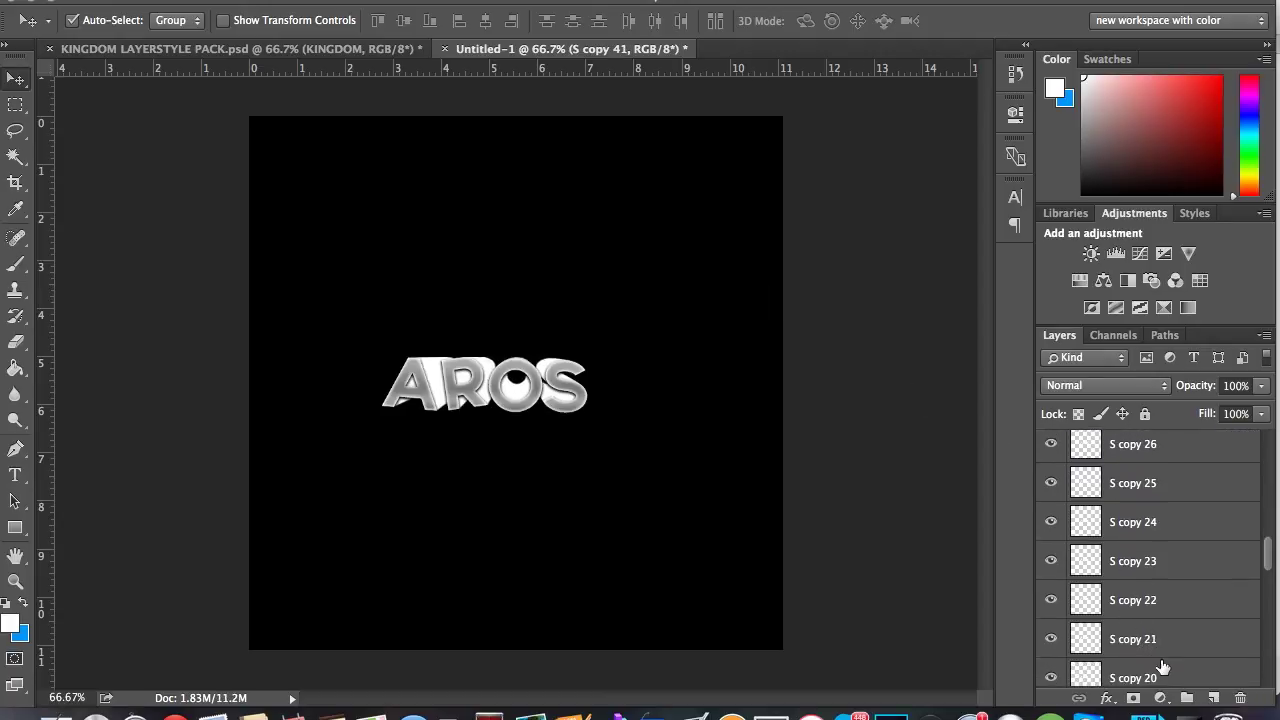
{"action": "left_click", "coordinate": [1164, 670], "text": "shift"}
{"action": "key", "text": "alt+["}
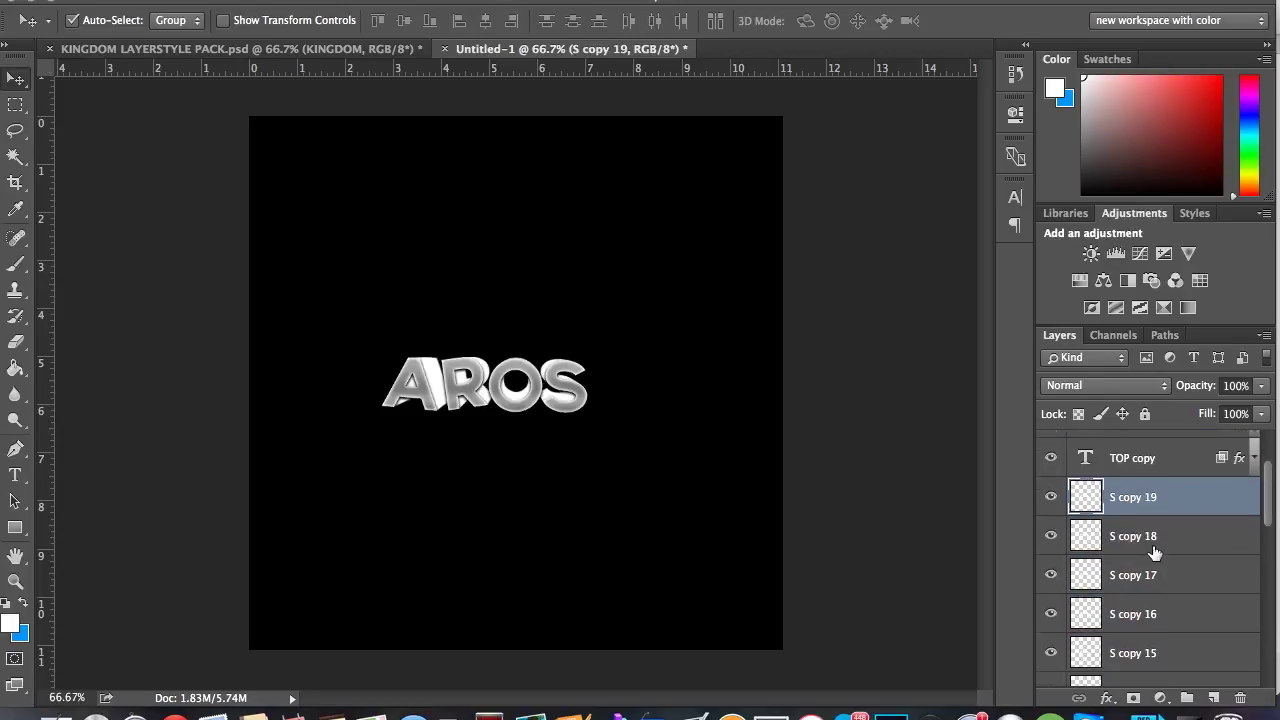
{"action": "scroll", "coordinate": [1173, 553], "scroll_direction": "down", "scroll_amount": 1}
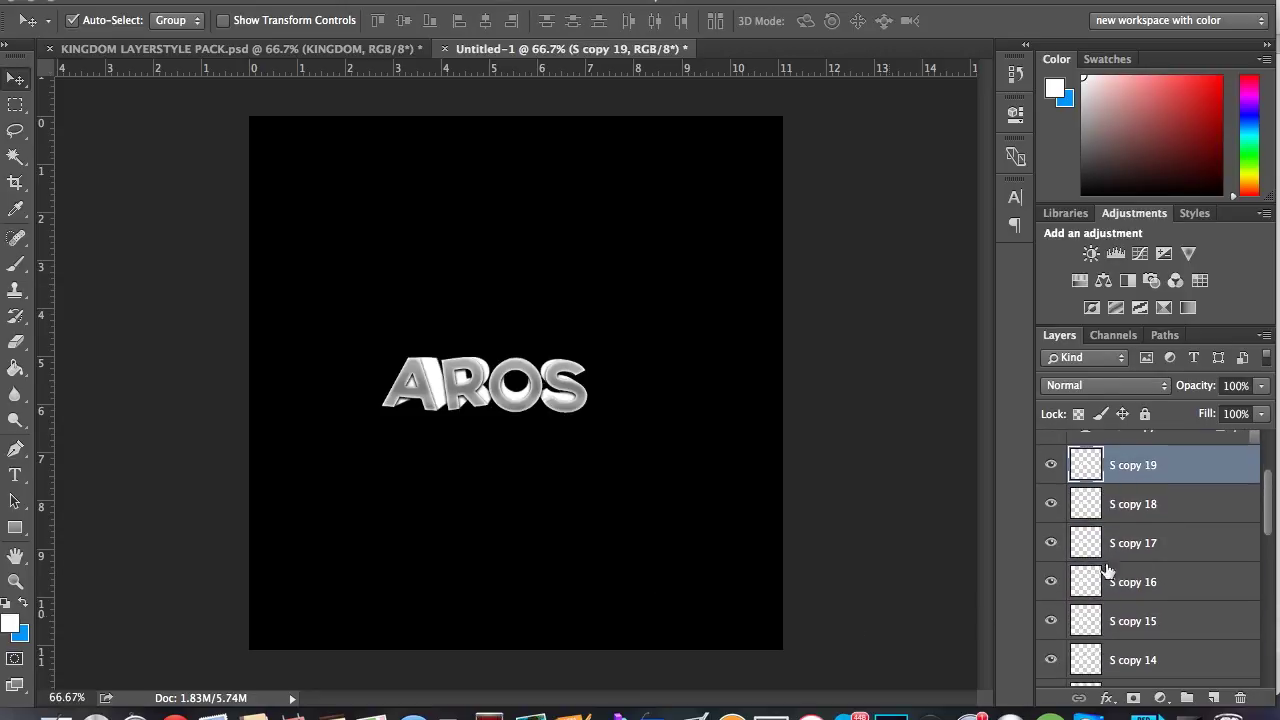
{"action": "scroll", "coordinate": [1123, 540], "scroll_direction": "down", "scroll_amount": 1}
{"action": "scroll", "coordinate": [1135, 510], "scroll_direction": "up", "scroll_amount": 5}
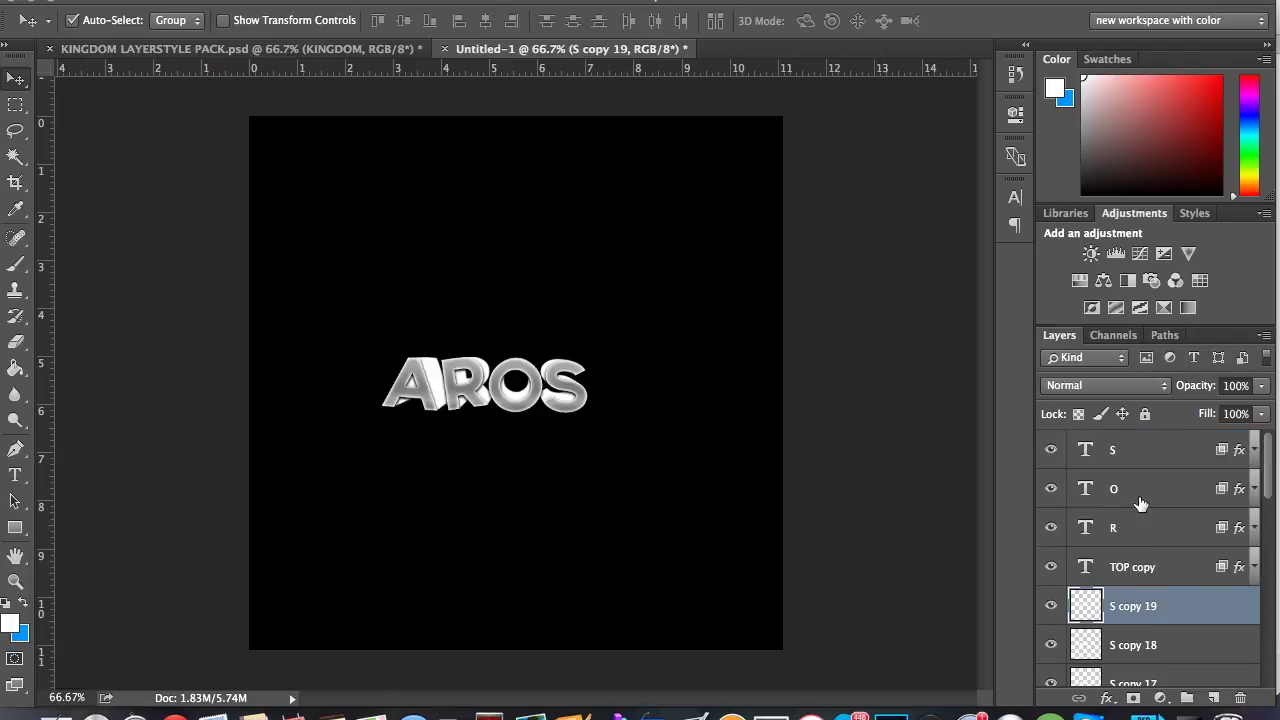
{"action": "scroll", "coordinate": [1140, 560], "scroll_direction": "down", "scroll_amount": 2}
{"action": "scroll", "coordinate": [1145, 615], "scroll_direction": "down", "scroll_amount": 15}
{"action": "left_click", "coordinate": [1165, 612]}
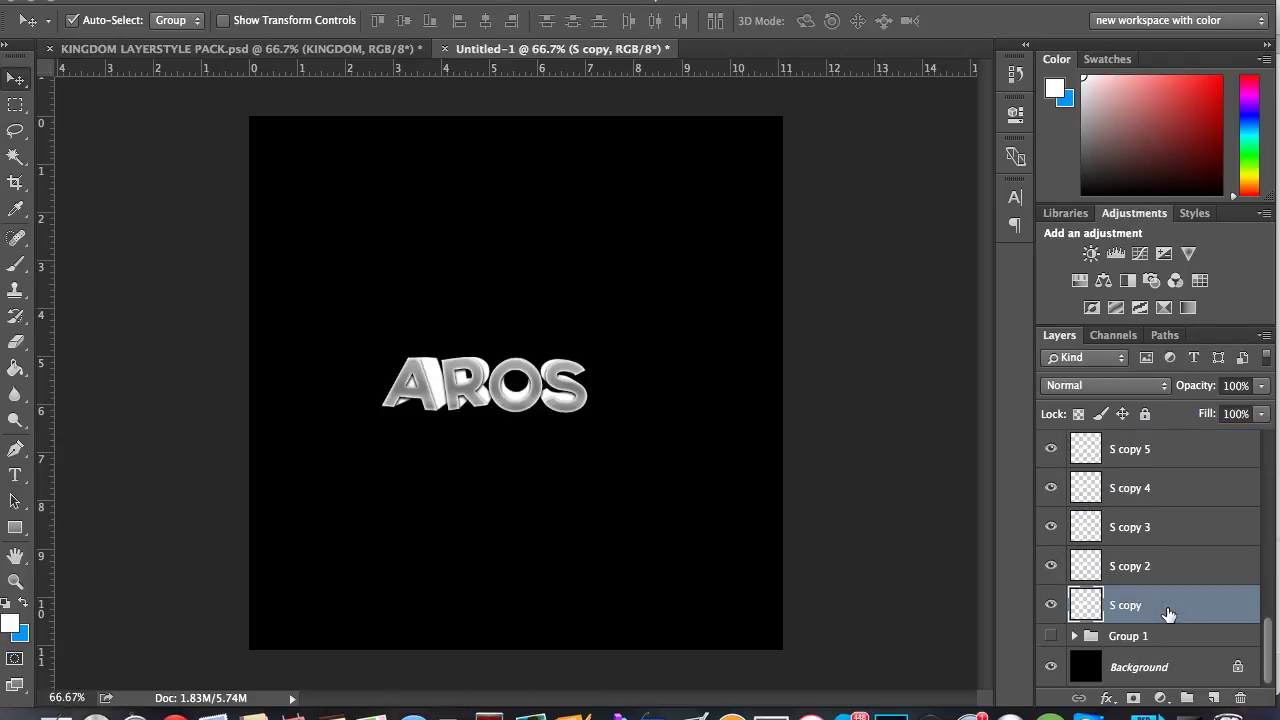
{"action": "scroll", "coordinate": [1145, 560], "scroll_direction": "up", "scroll_amount": 15}
{"action": "left_click", "coordinate": [1140, 455], "text": "shift"}
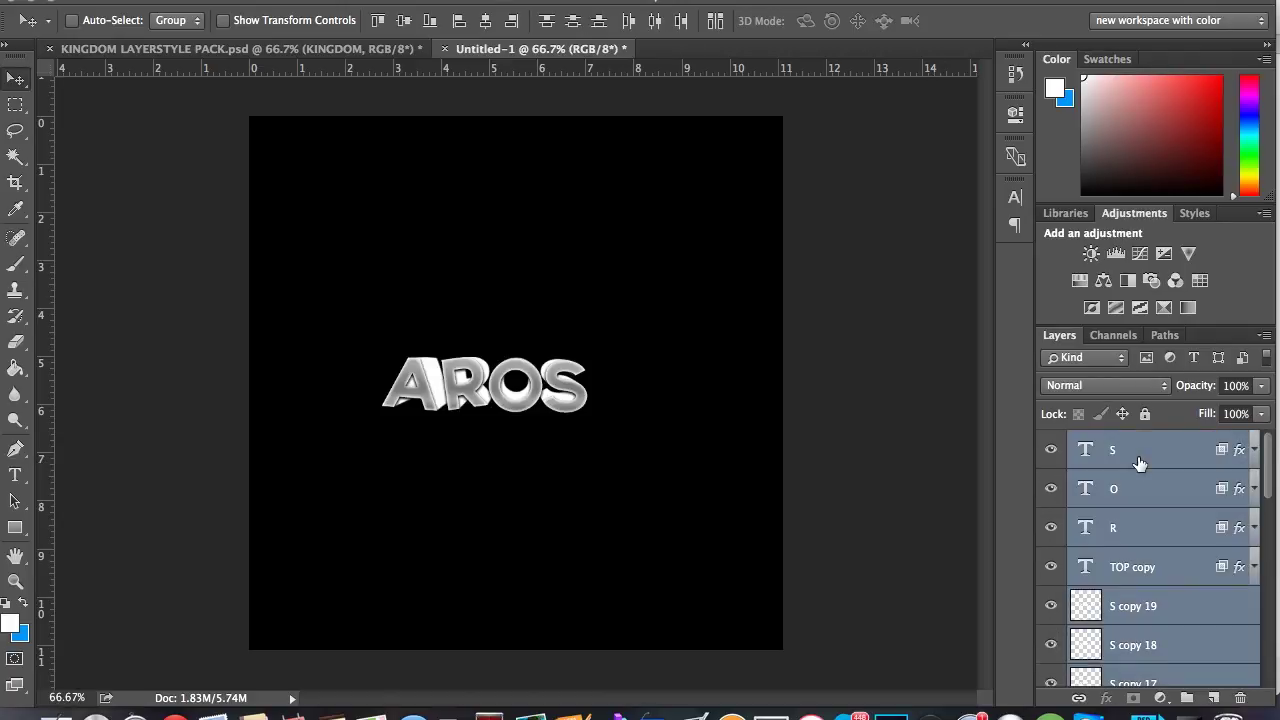
Step: Merge the AROS letters into layer S, scale it about 238%, and reposition it on the canvas
{"action": "key", "text": "super+e"}
{"action": "left_click_drag", "start_coordinate": [479, 406], "coordinate": [511, 418]}
{"action": "key", "text": "super+t"}
{"action": "right_click", "coordinate": [512, 400]}
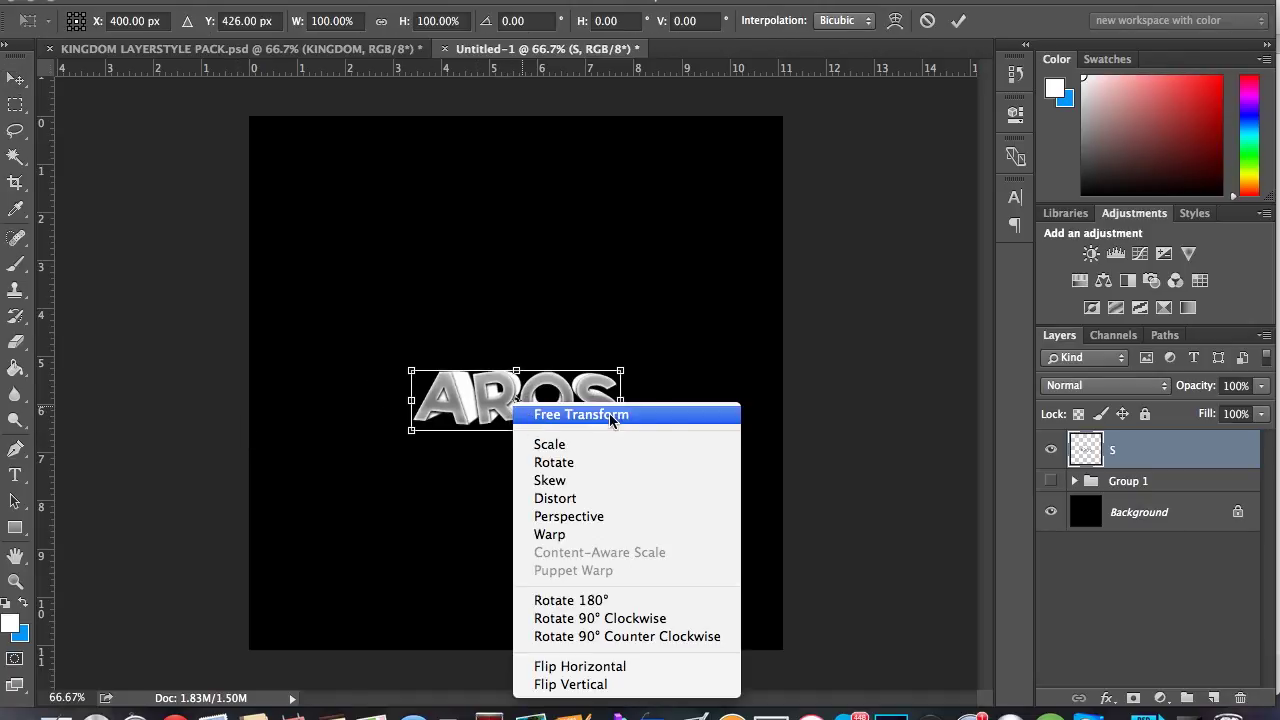
{"action": "left_click", "coordinate": [683, 410]}
{"action": "left_click_drag", "start_coordinate": [618, 432], "coordinate": [767, 475]}
{"action": "left_click", "coordinate": [958, 20]}
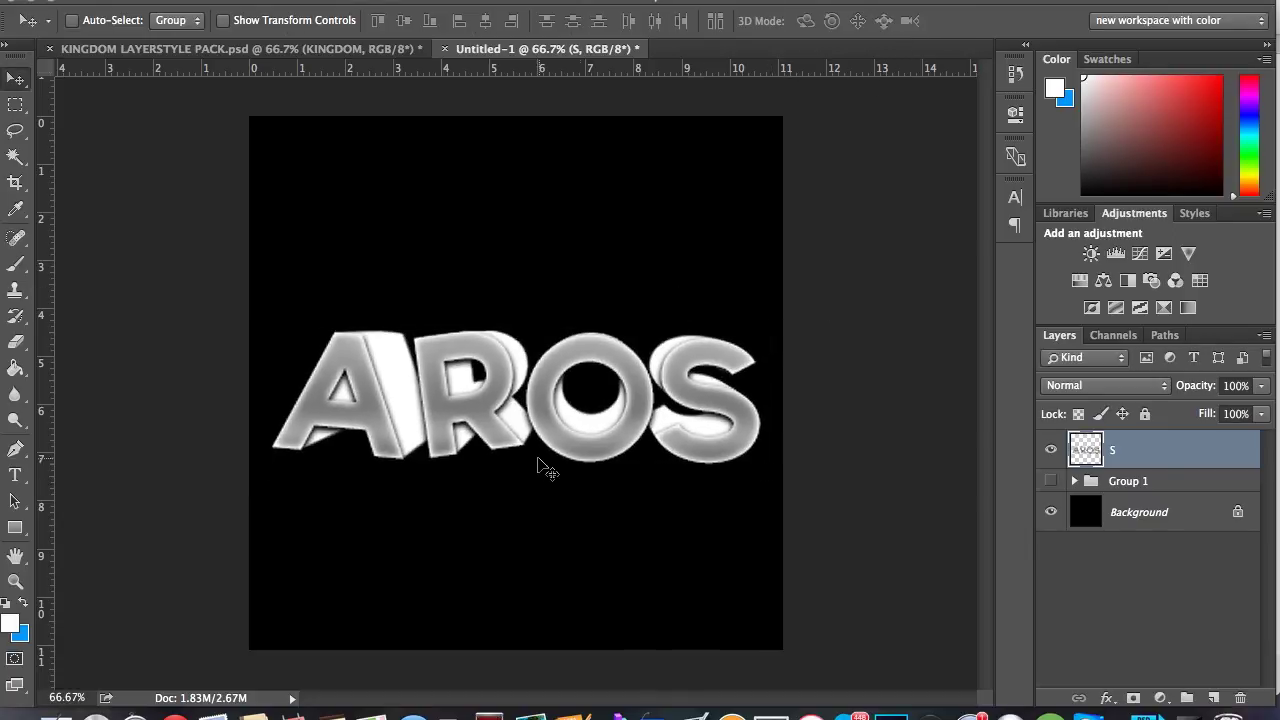
{"action": "left_click_drag", "start_coordinate": [537, 466], "coordinate": [531, 462]}
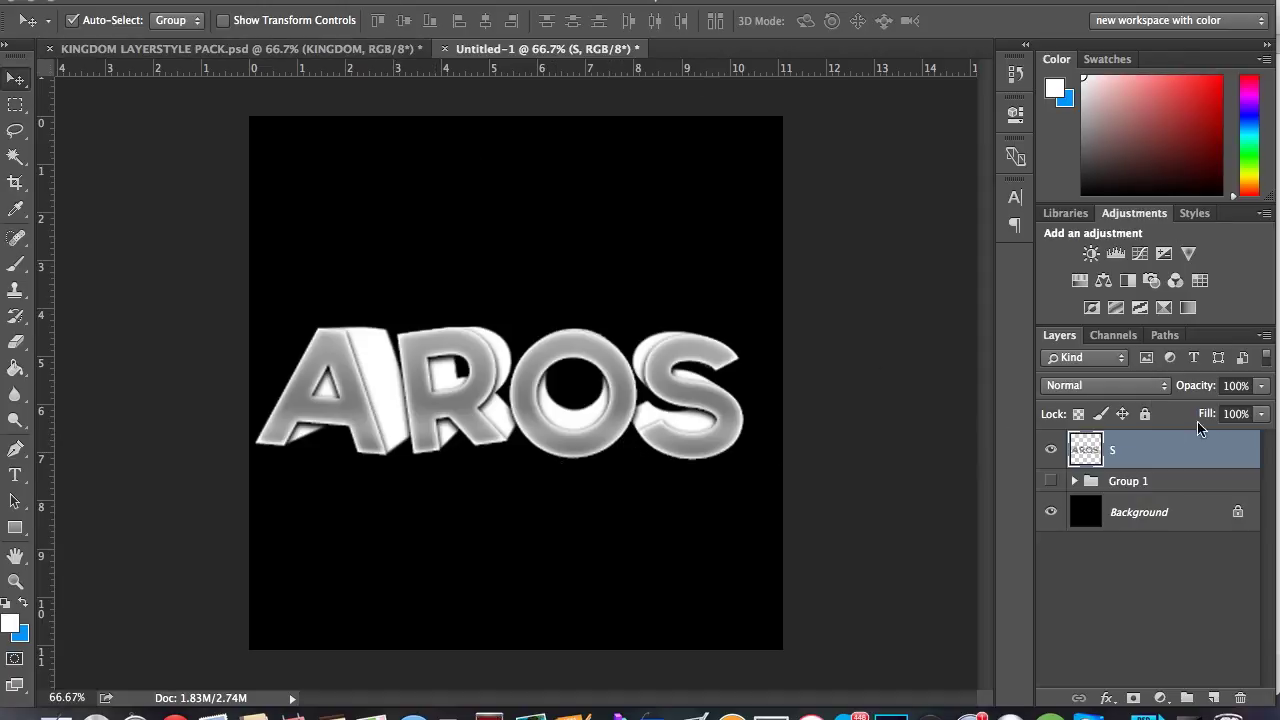
{"action": "mouse_move", "coordinate": [491, 455]}
{"action": "left_mouse_down"}
{"action": "mouse_move", "coordinate": [525, 425]}
{"action": "mouse_move", "coordinate": [433, 412]}
{"action": "mouse_move", "coordinate": [660, 383]}
{"action": "mouse_move", "coordinate": [486, 429]}
{"action": "mouse_move", "coordinate": [500, 437]}
{"action": "left_mouse_up"}
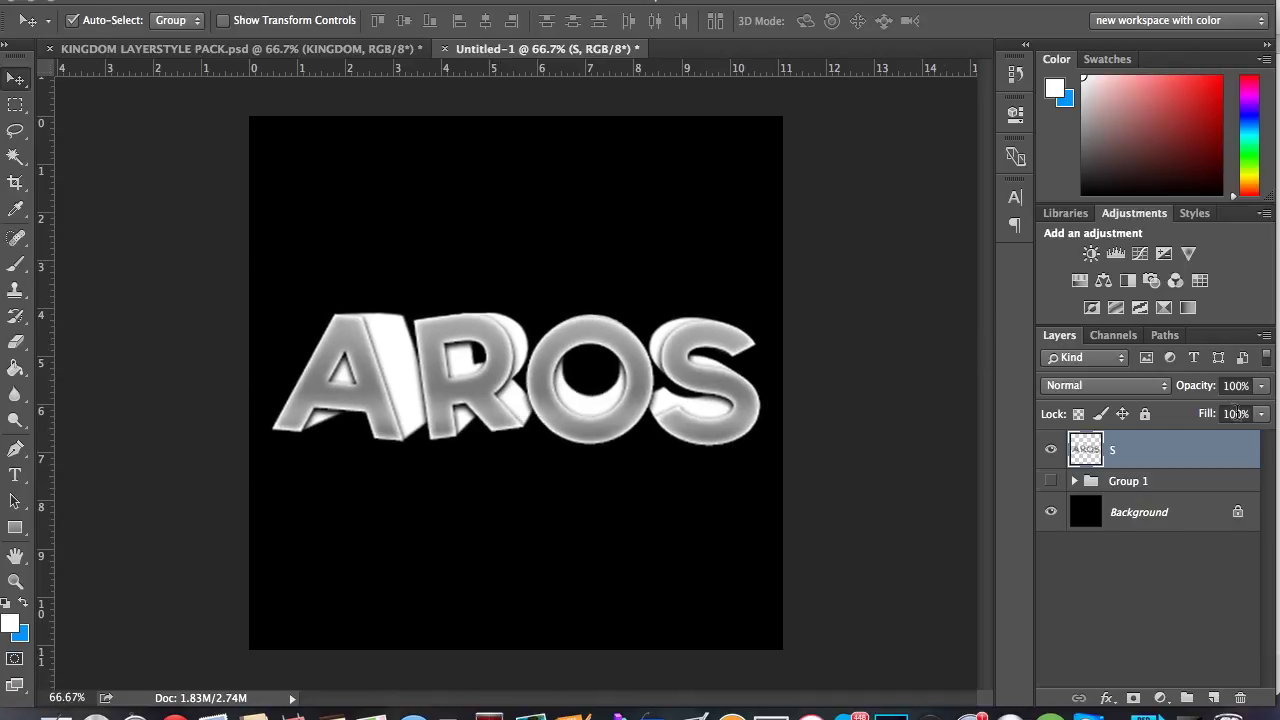
{"action": "double_click", "coordinate": [1247, 452]}
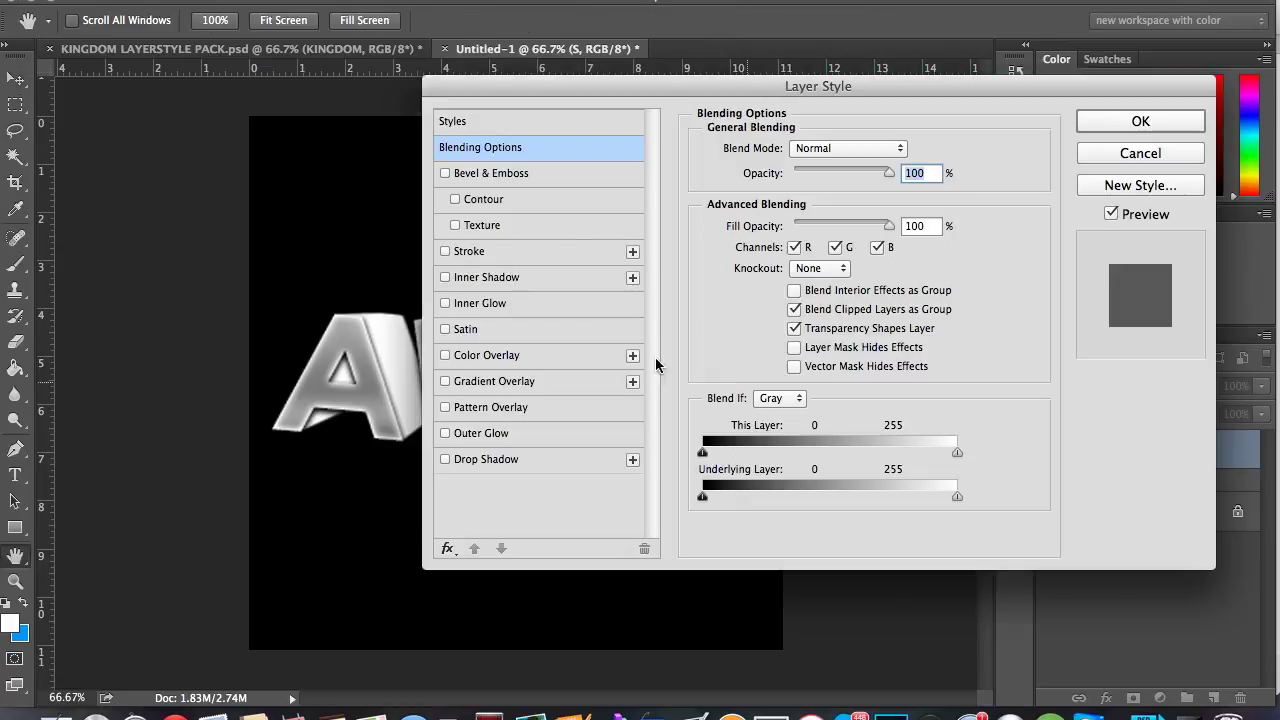
{"action": "left_click", "coordinate": [494, 254]}
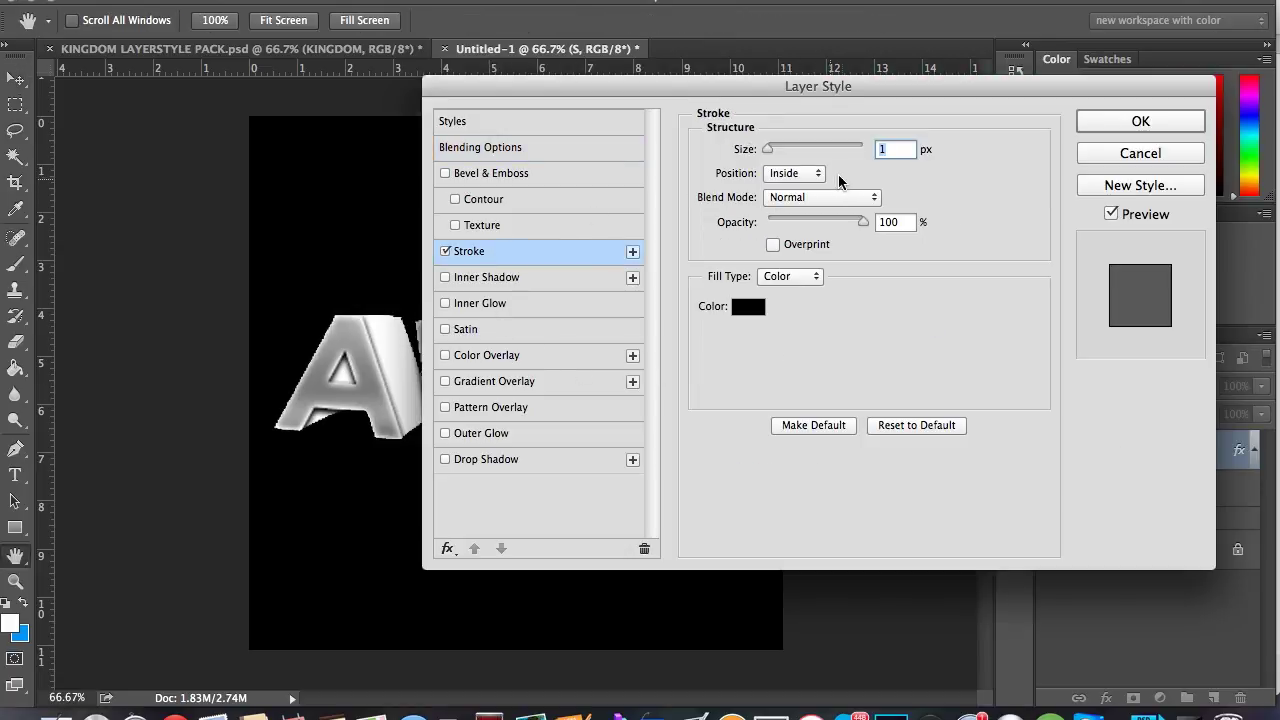
{"action": "left_click", "coordinate": [757, 311]}
{"action": "left_click", "coordinate": [682, 244]}
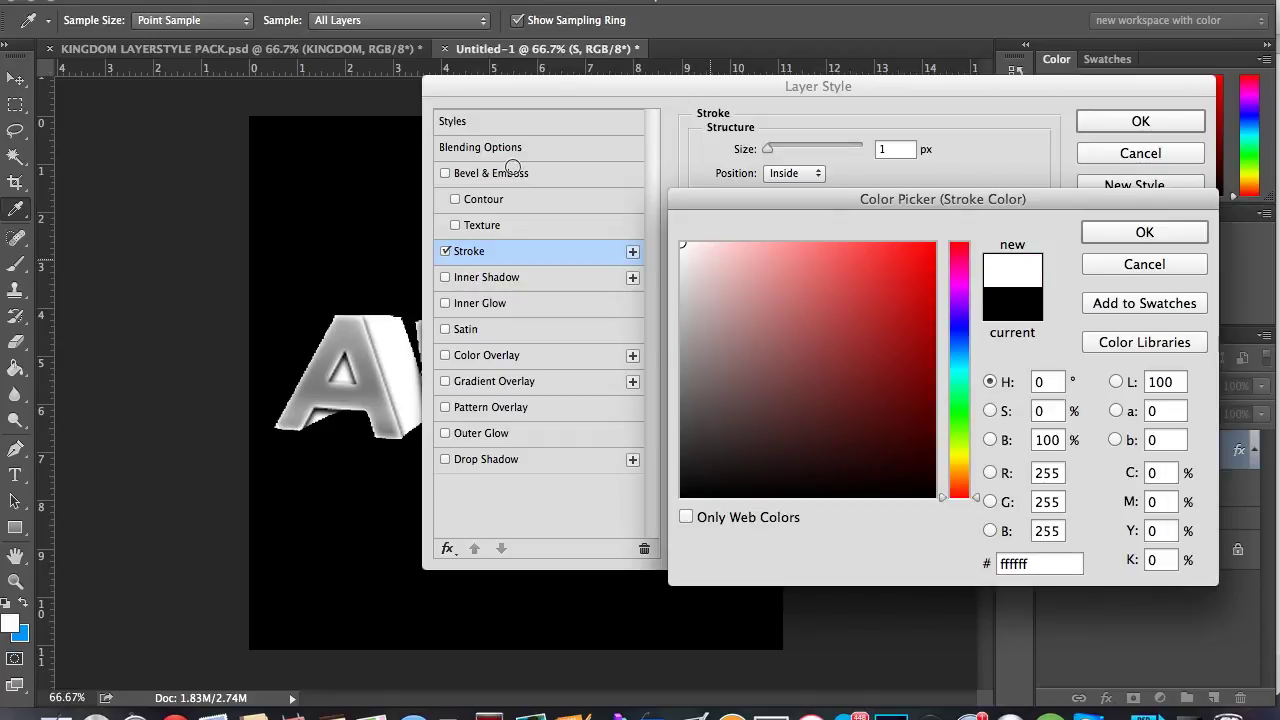
{"action": "left_click", "coordinate": [1159, 234]}
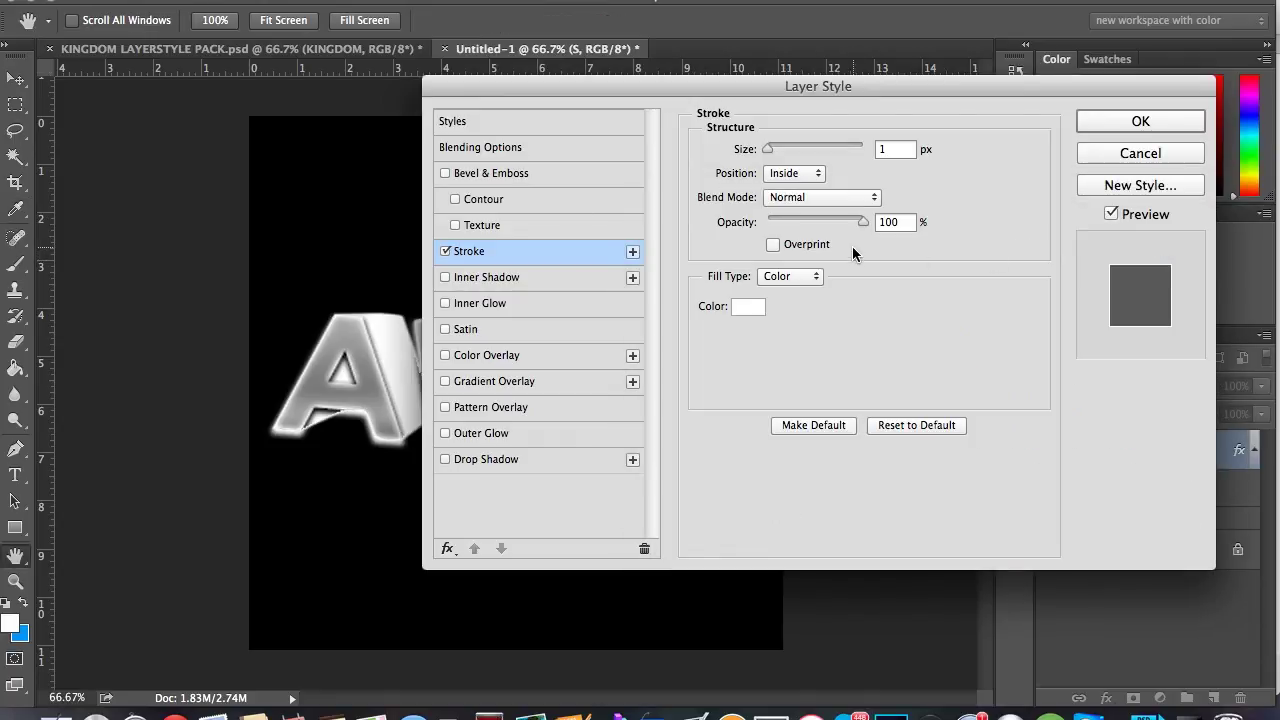
{"action": "left_click", "coordinate": [795, 175]}
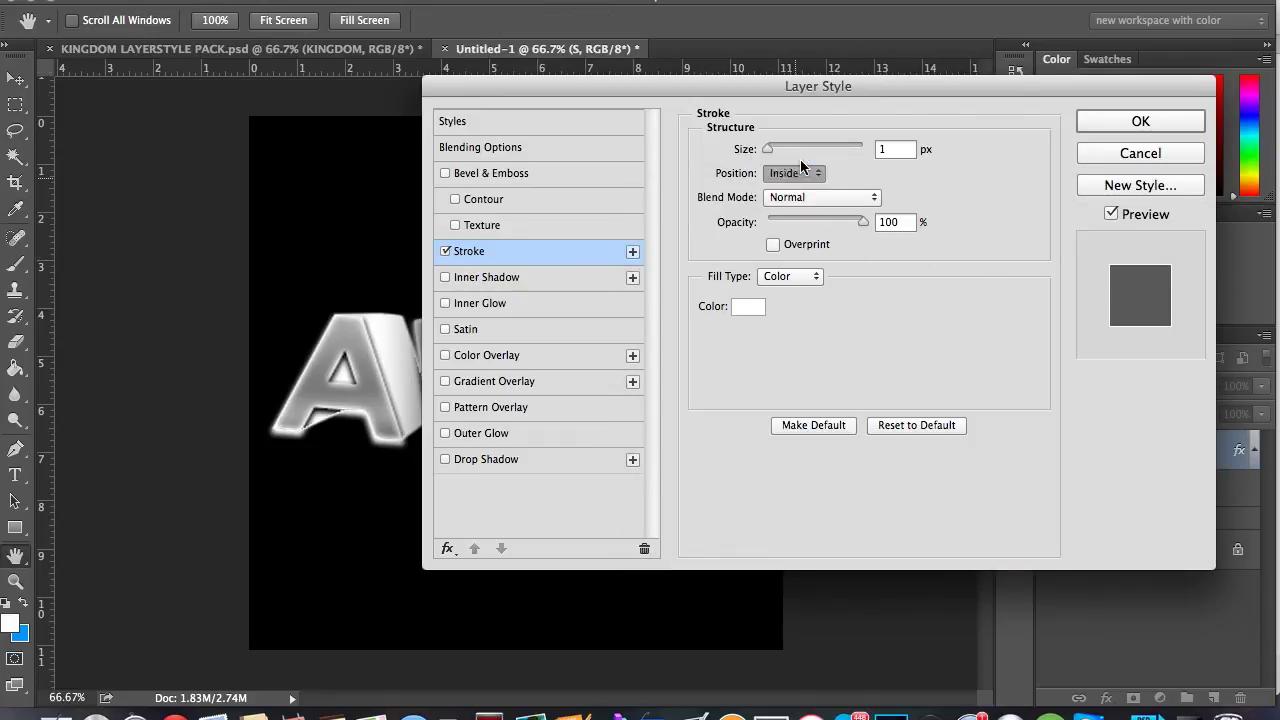
{"action": "left_click", "coordinate": [800, 159]}
{"action": "left_click", "coordinate": [790, 173]}
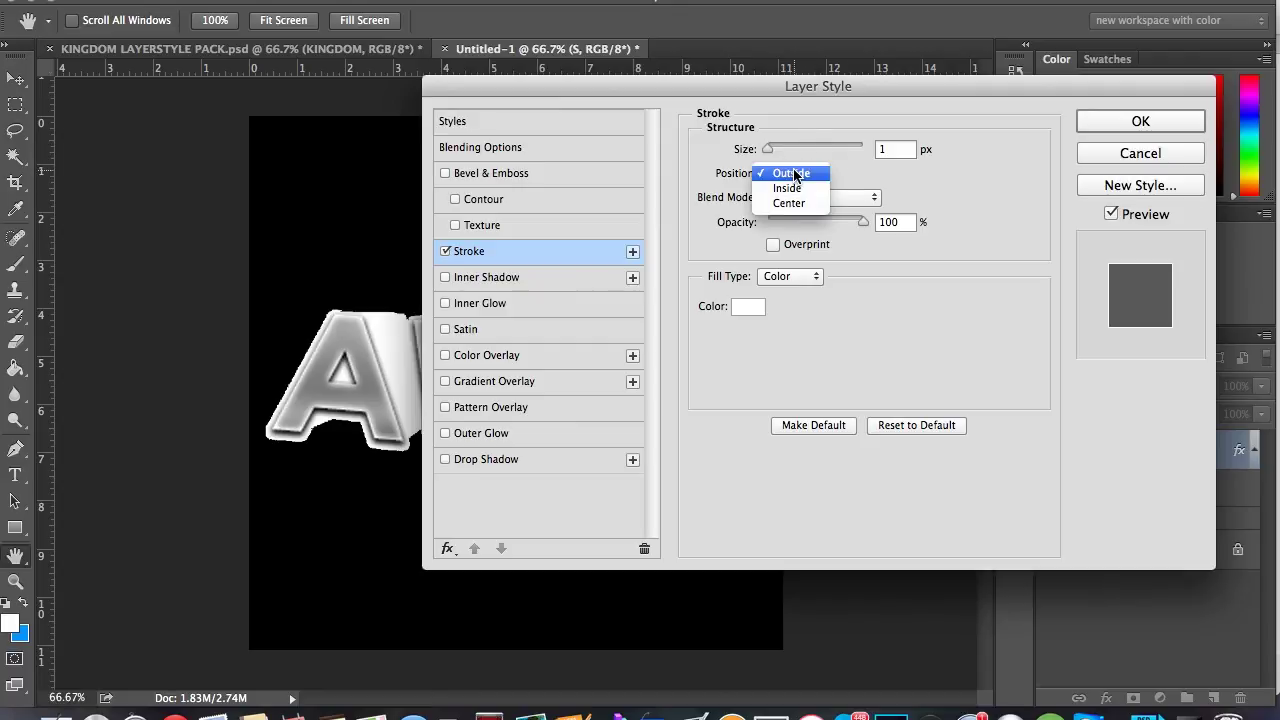
{"action": "left_click", "coordinate": [797, 188]}
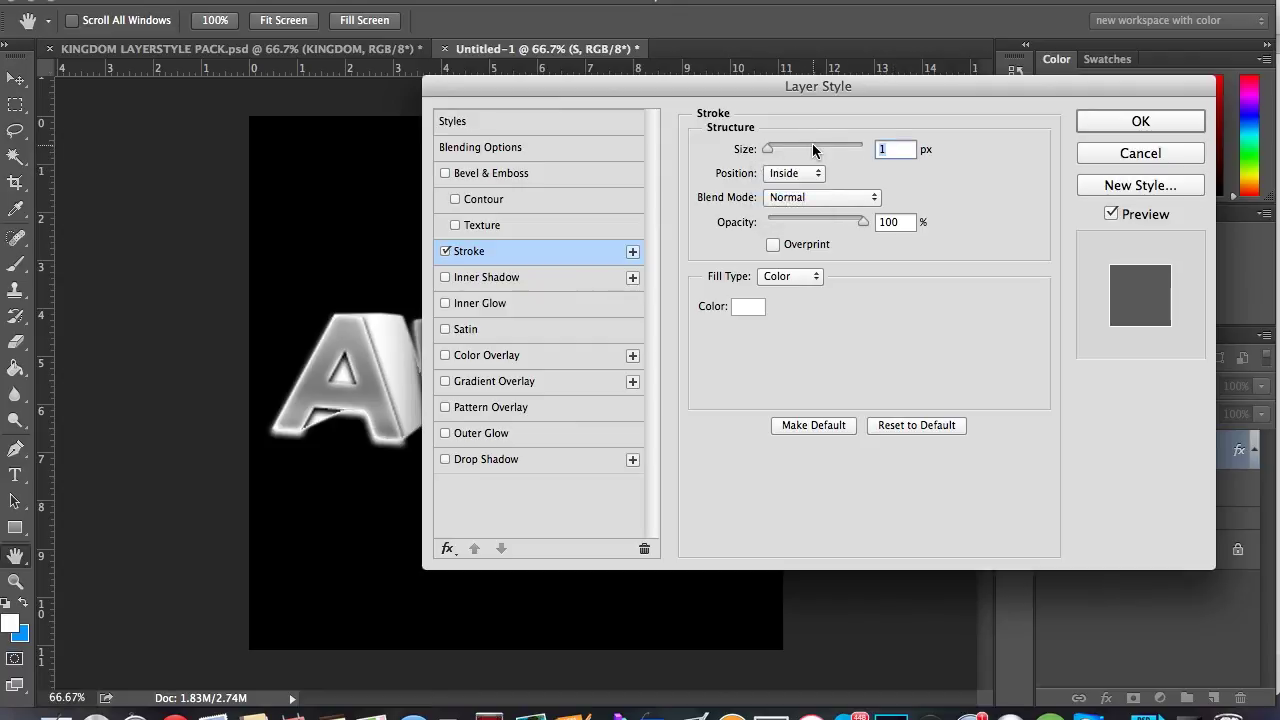
{"action": "type", "text": "3"}
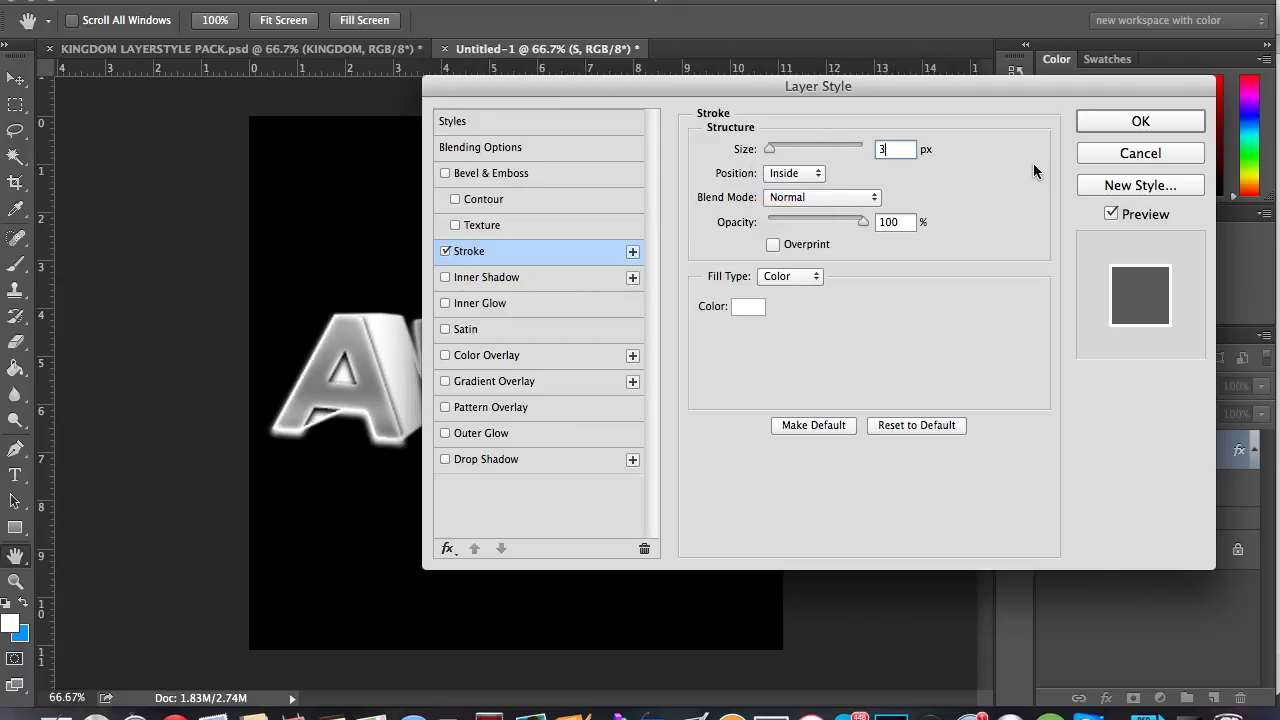
{"action": "left_click", "coordinate": [1120, 126]}
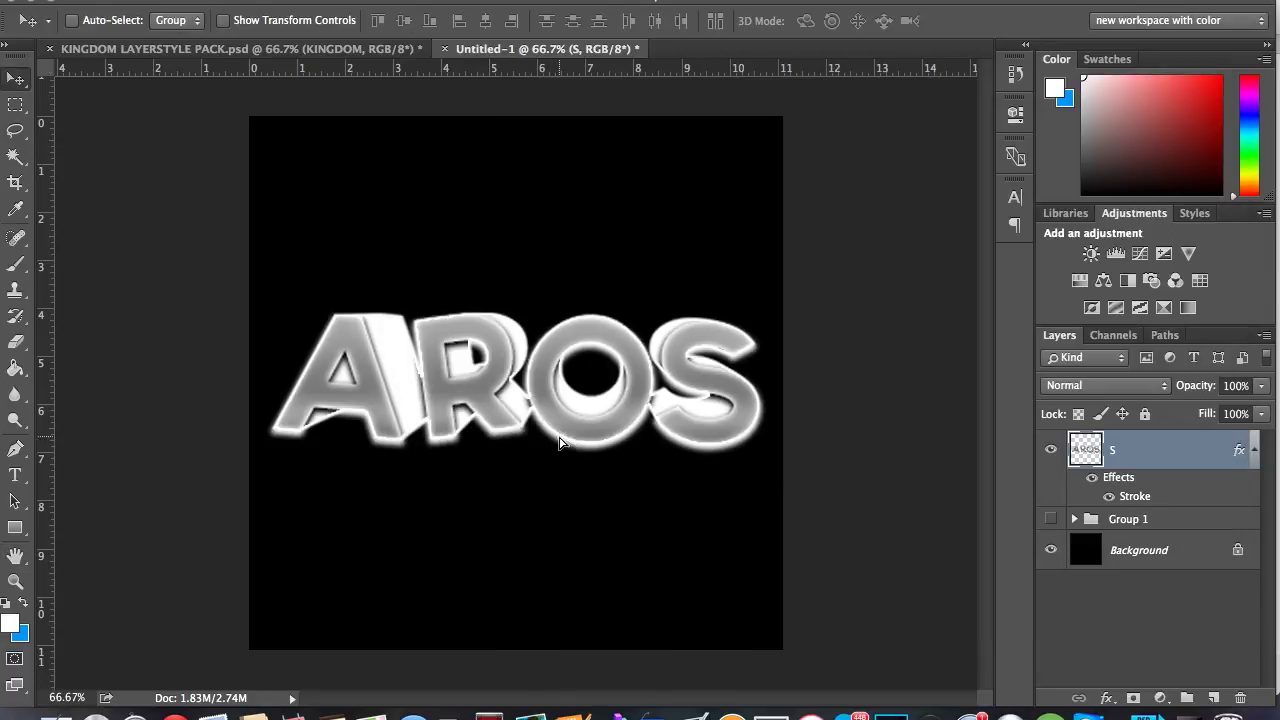
{"action": "left_click_drag", "start_coordinate": [552, 451], "coordinate": [558, 423]}
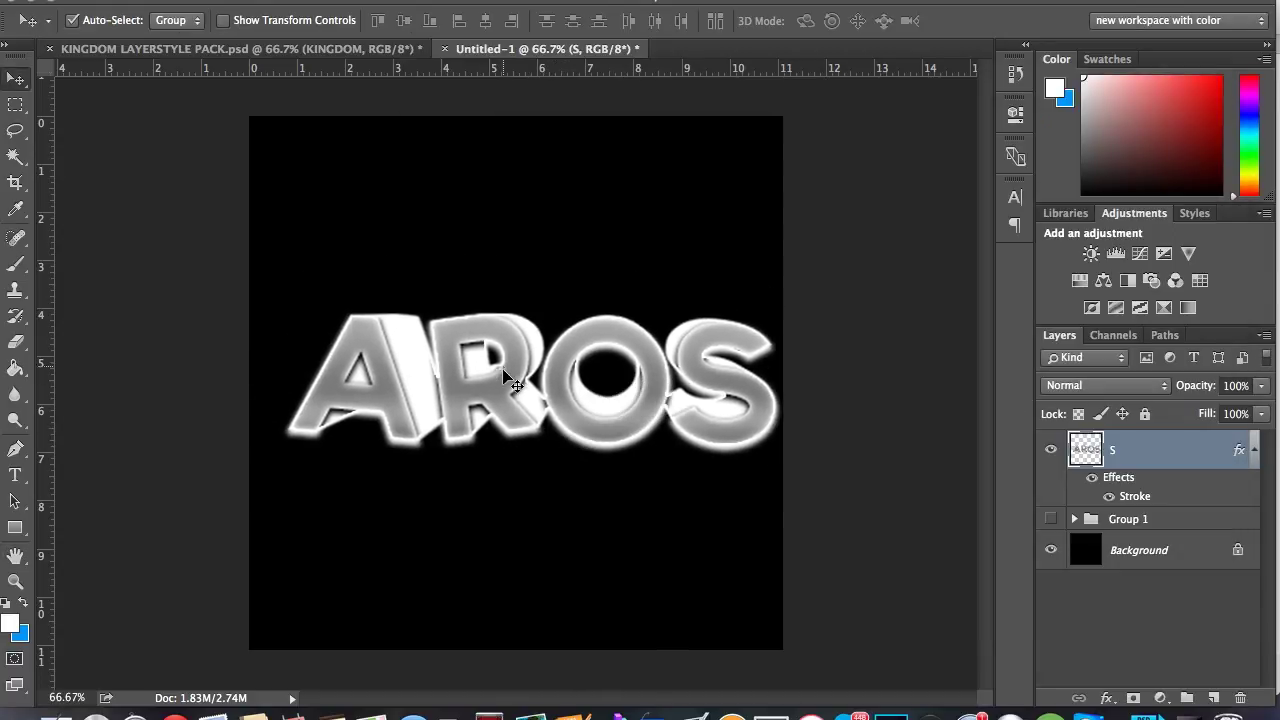
{"action": "key", "text": "shift+Left"}
{"action": "key", "text": "shift+Left"}
{"action": "key", "text": "super+alt+z"}
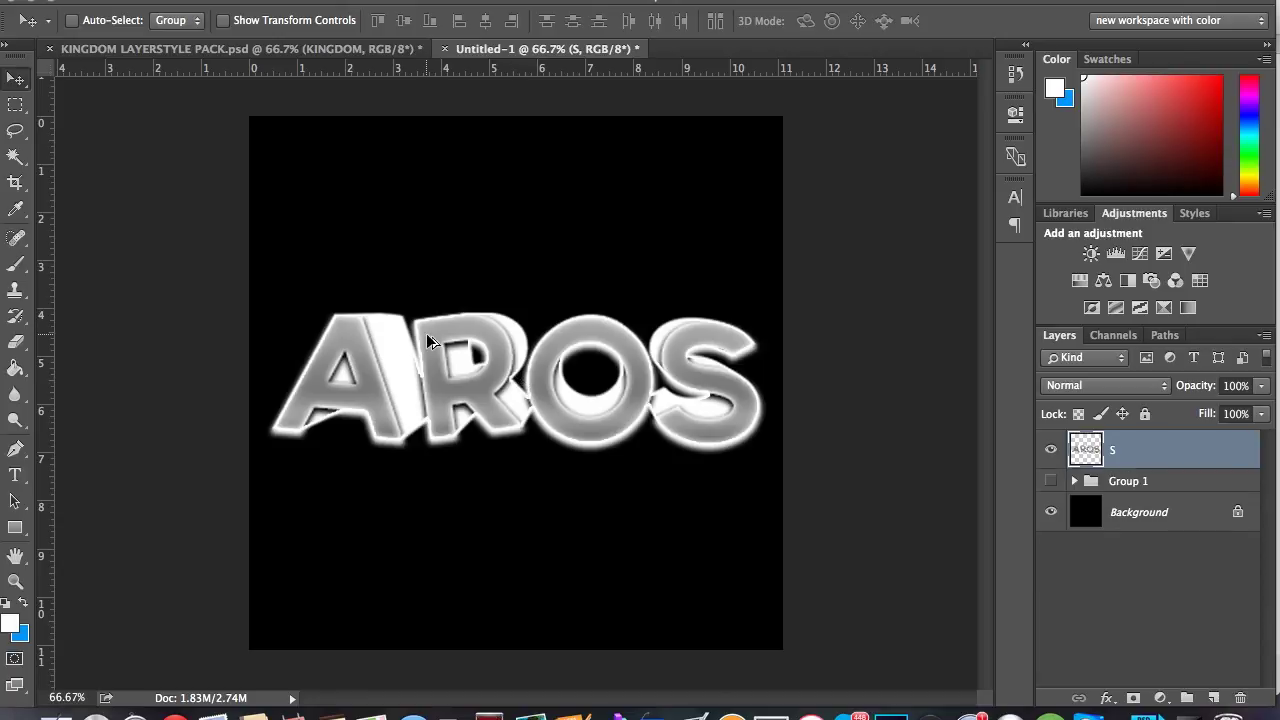
{"action": "key", "text": "super+alt+z"}
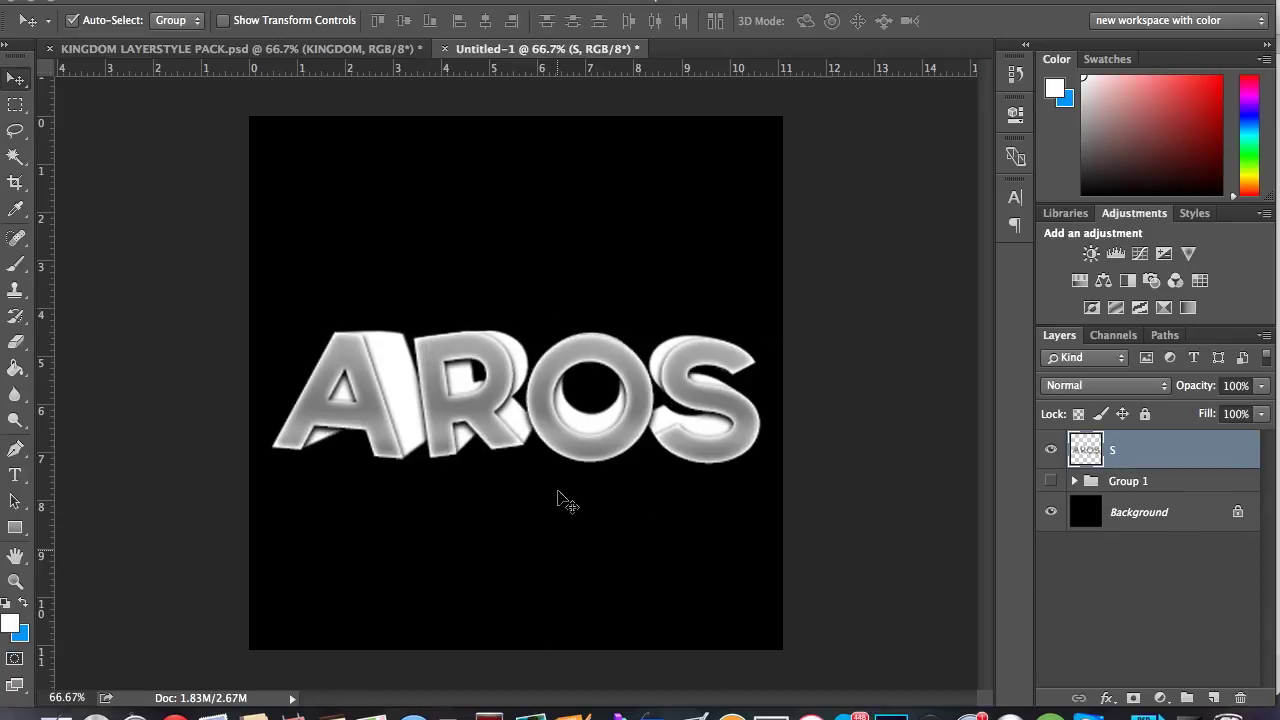
Step: Lower the AROS text, show Group 1, and move the TUTORIAL text up above AROS
{"action": "left_click_drag", "start_coordinate": [485, 440], "coordinate": [466, 478]}
{"action": "left_click_drag", "start_coordinate": [571, 514], "coordinate": [587, 514]}
{"action": "left_click", "coordinate": [1051, 481]}
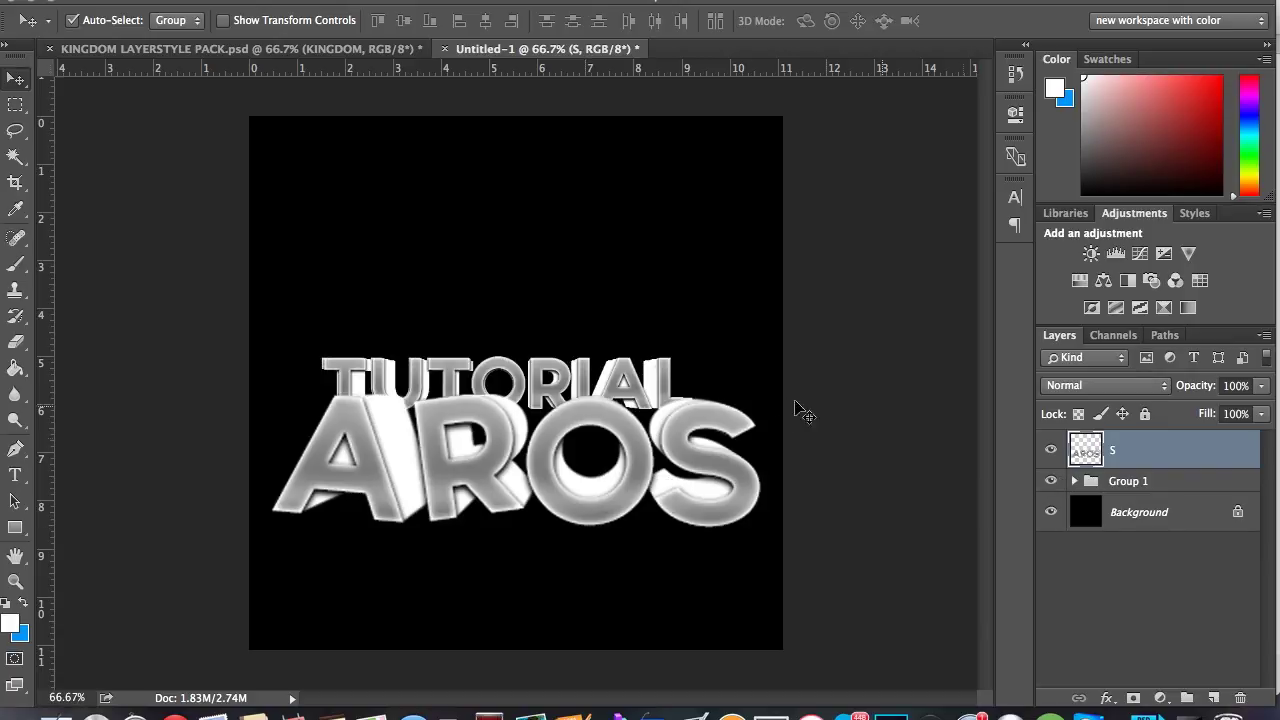
{"action": "left_click", "coordinate": [590, 388]}
{"action": "left_click_drag", "start_coordinate": [595, 391], "coordinate": [587, 358]}
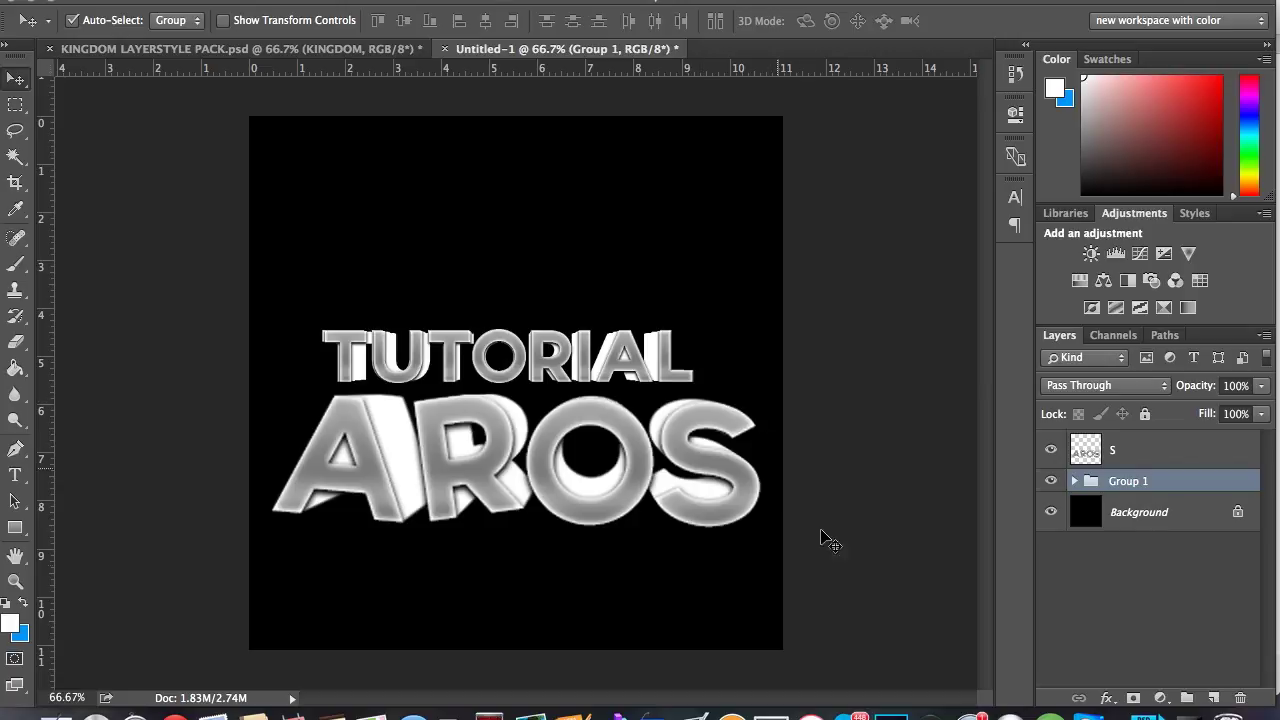